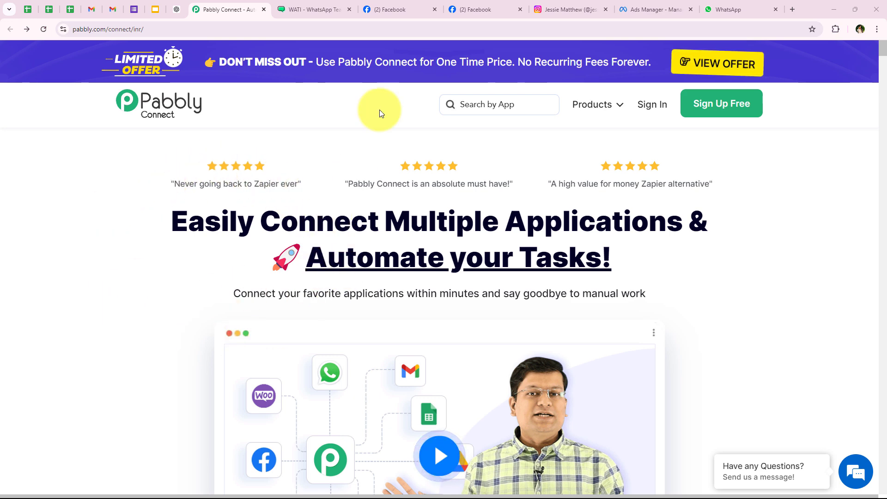
# Review the Sports Elite Training Centre page, its linked Instagram settings and profile, then the lead ad editor
pyautogui.click(397, 9)
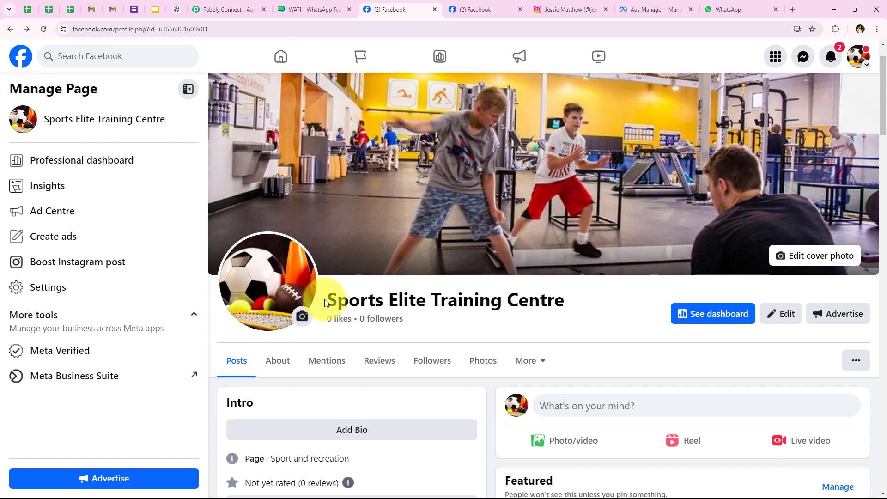
pyautogui.moveTo(327, 301); pyautogui.dragTo(564, 290)
pyautogui.click(566, 290)
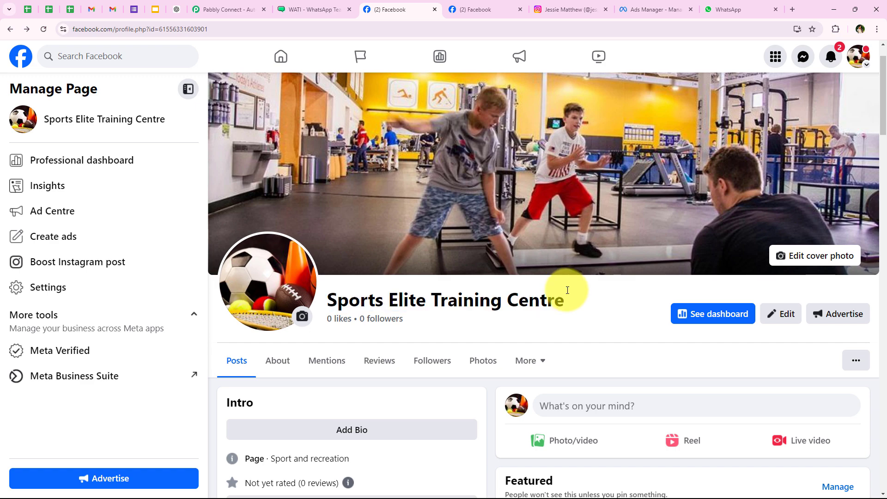
pyautogui.click(489, 5)
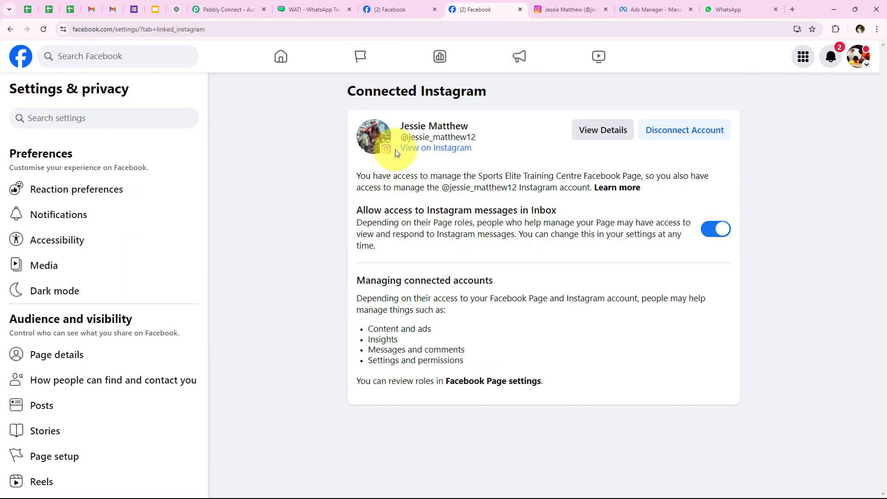
pyautogui.click(554, 8)
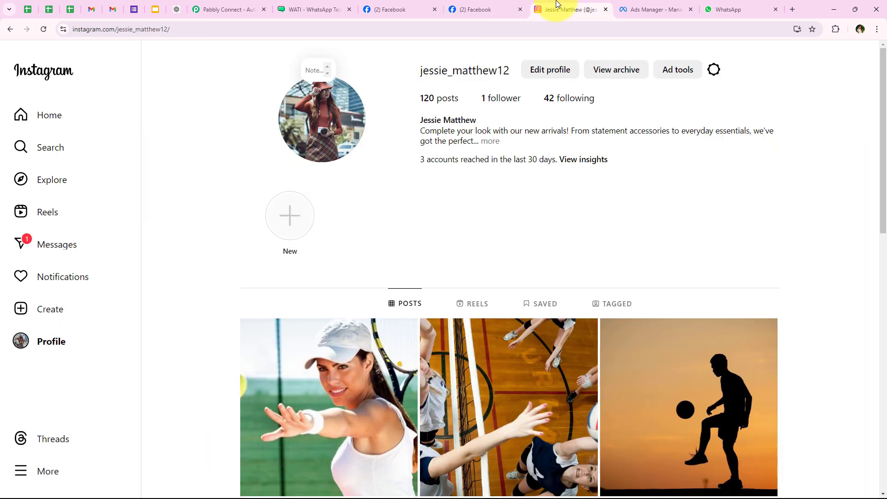
pyautogui.click(647, 9)
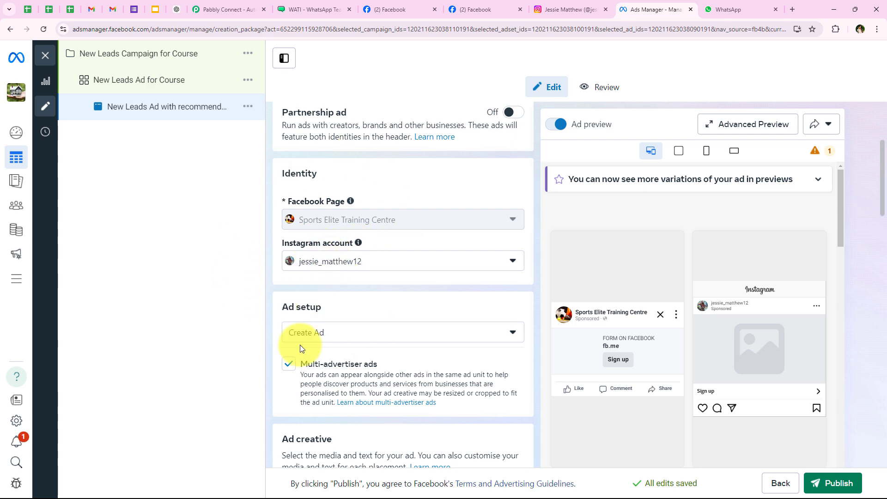
# Look over the ad's Instagram identity and Lead Form New instant form, then go back to the Instagram profile
pyautogui.scroll(-2, 360, 277)
pyautogui.scroll(-15, 359, 277)
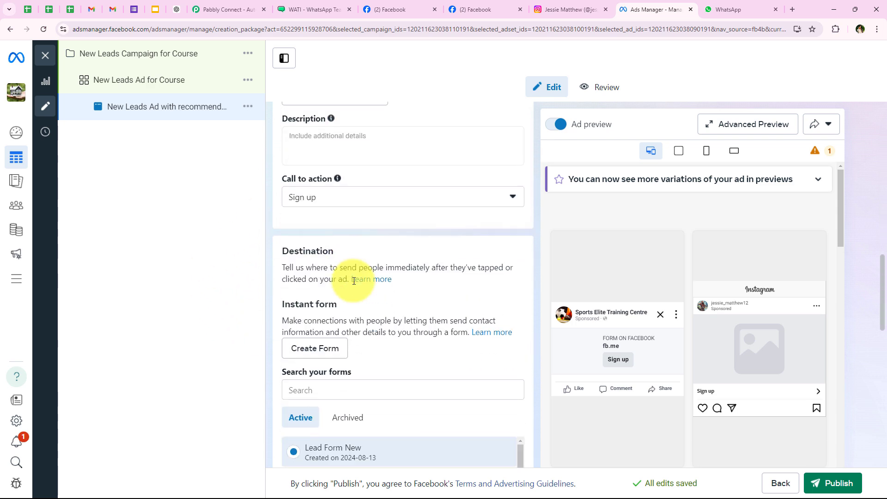
pyautogui.scroll(15, 346, 264)
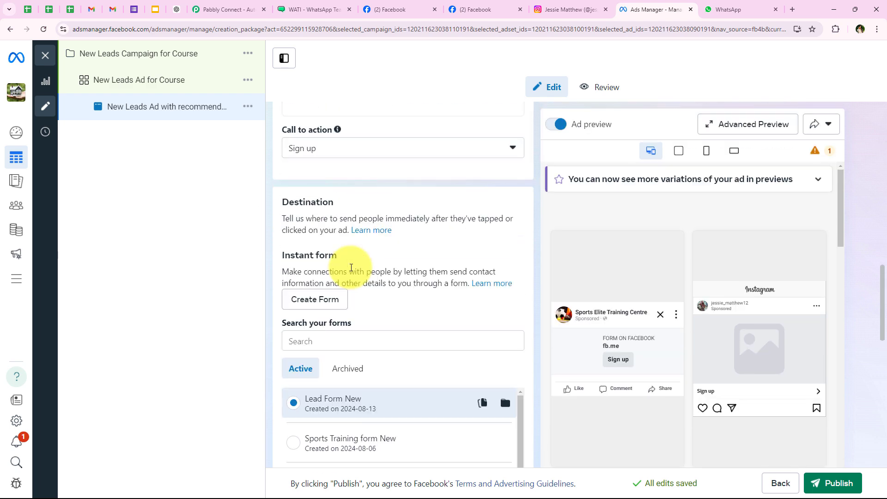
pyautogui.scroll(1, 351, 267)
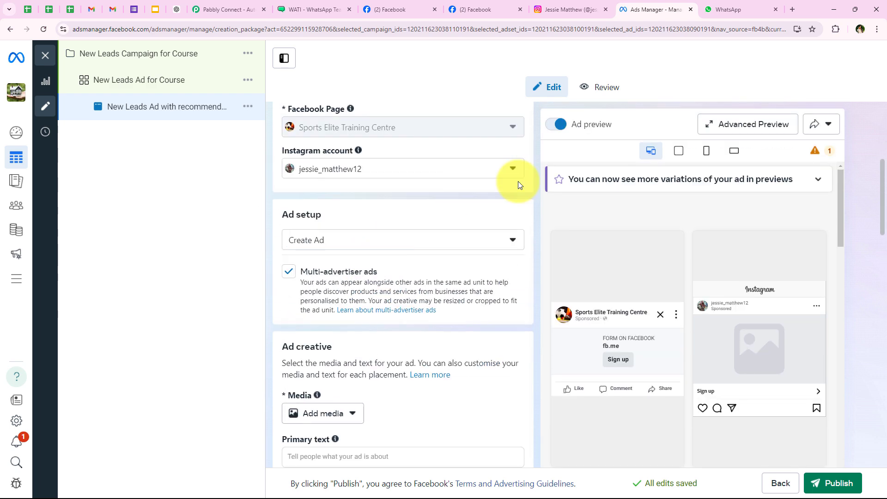
pyautogui.click(578, 2)
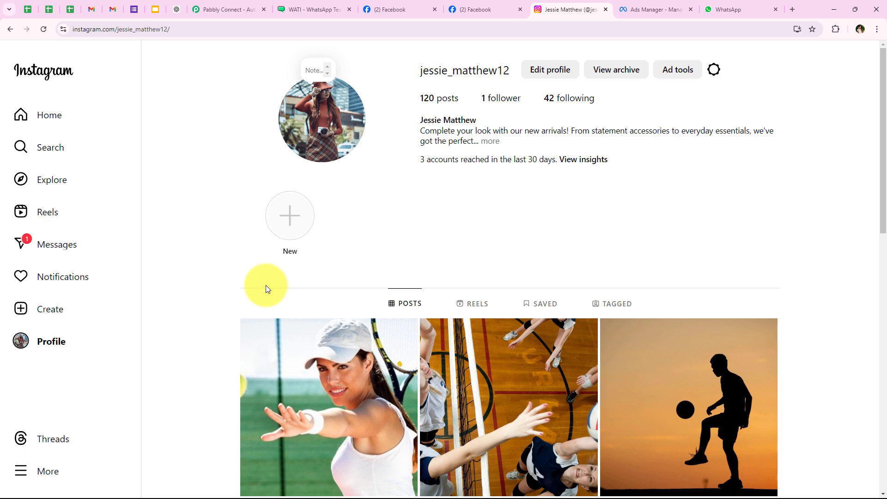
# Go to the Pabbly Connect website and sign in to the Pabbly account
pyautogui.click(223, 9)
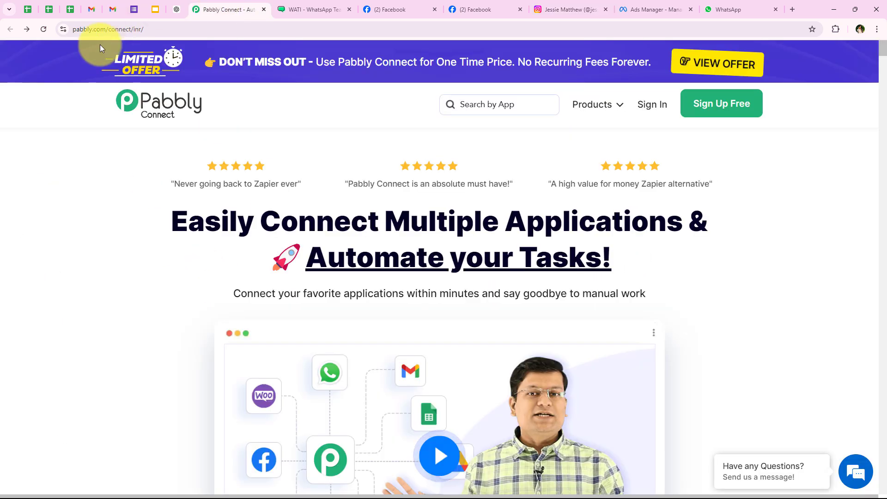
pyautogui.click(233, 29)
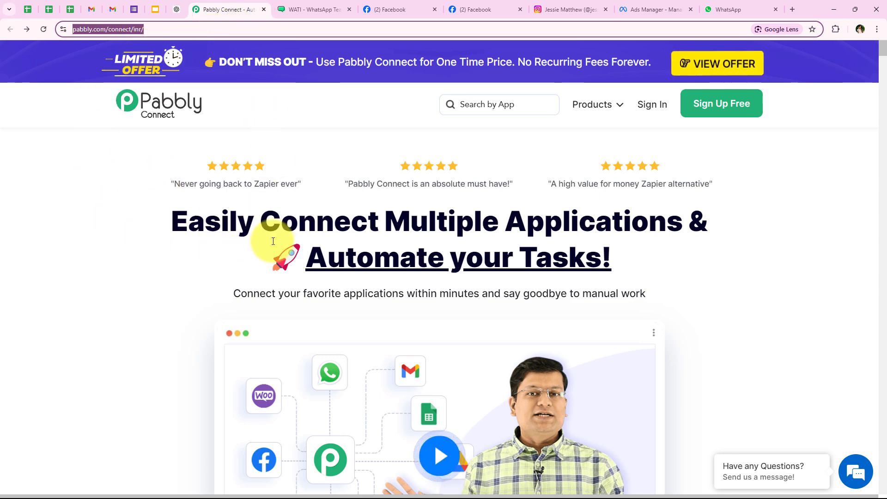
pyautogui.click(118, 251)
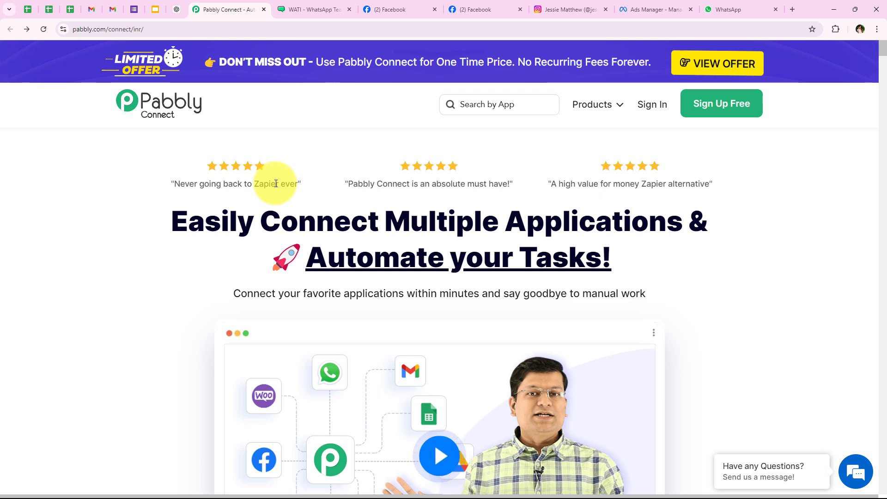
pyautogui.click(643, 111)
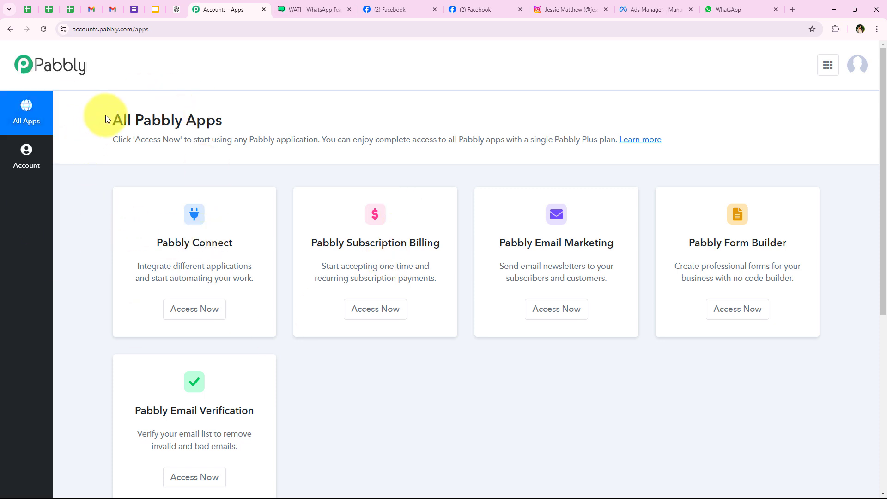
# Launch Pabbly Connect from All Pabbly Apps, opening its dashboard with 10000 tasks allotted
pyautogui.moveTo(108, 119); pyautogui.dragTo(238, 132)
pyautogui.click(233, 123)
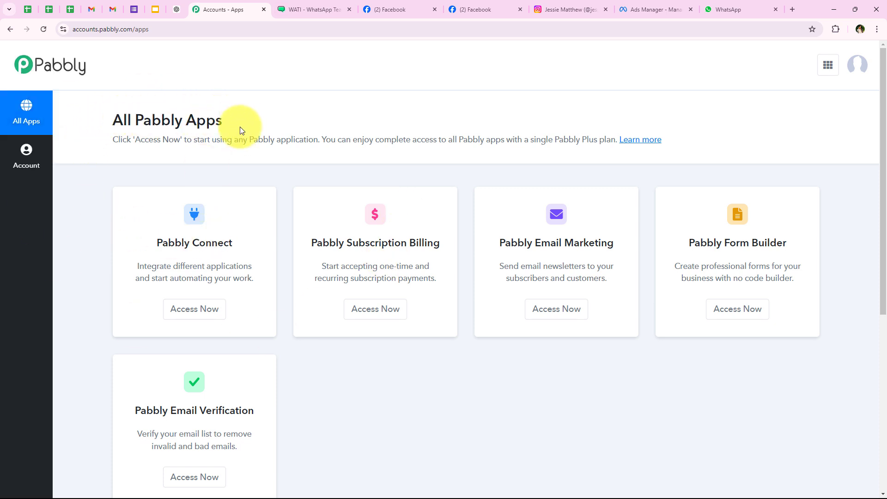
pyautogui.scroll(-1, 255, 299)
pyautogui.scroll(-1, 295, 348)
pyautogui.scroll(2, 295, 348)
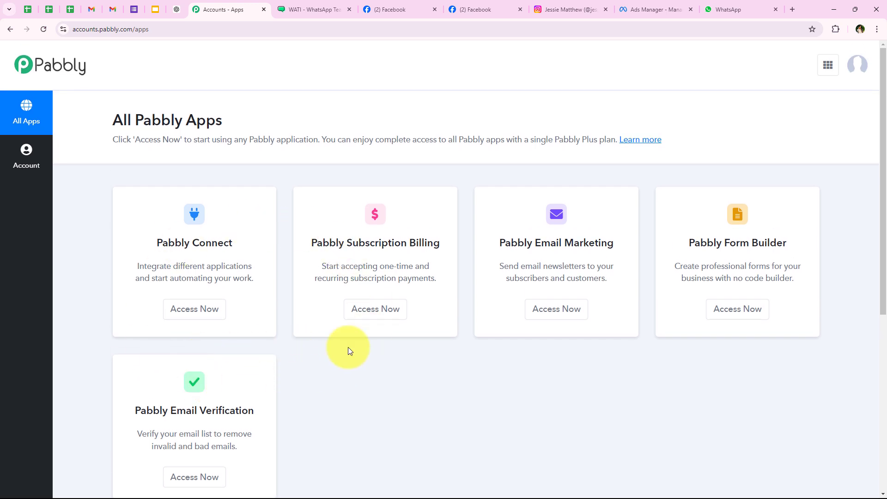
pyautogui.moveTo(159, 246); pyautogui.dragTo(233, 243)
pyautogui.moveTo(176, 265); pyautogui.dragTo(250, 262)
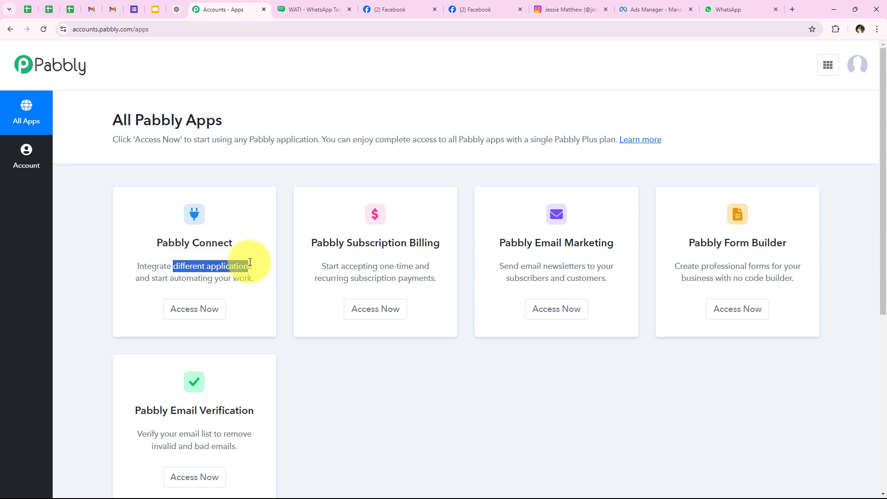
pyautogui.click(180, 308)
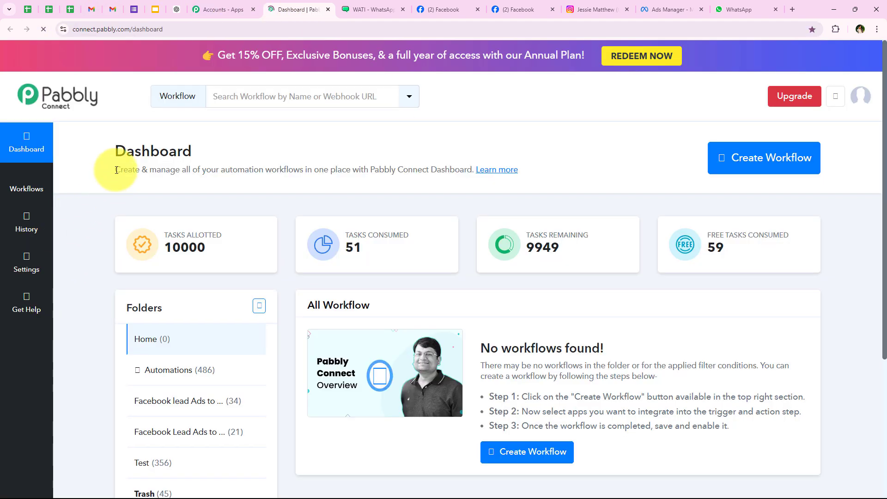
pyautogui.moveTo(112, 149); pyautogui.dragTo(229, 145)
# Create the workflow in the Automations folder, pasting the name 'How to Send & Get WhatsApp Message for New Instagram Leads via Wati'
pyautogui.click(207, 149)
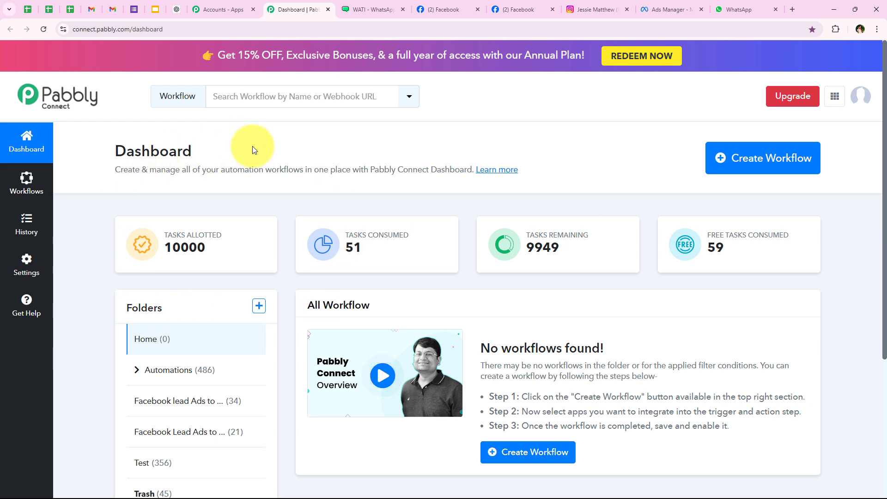
pyautogui.click(751, 171)
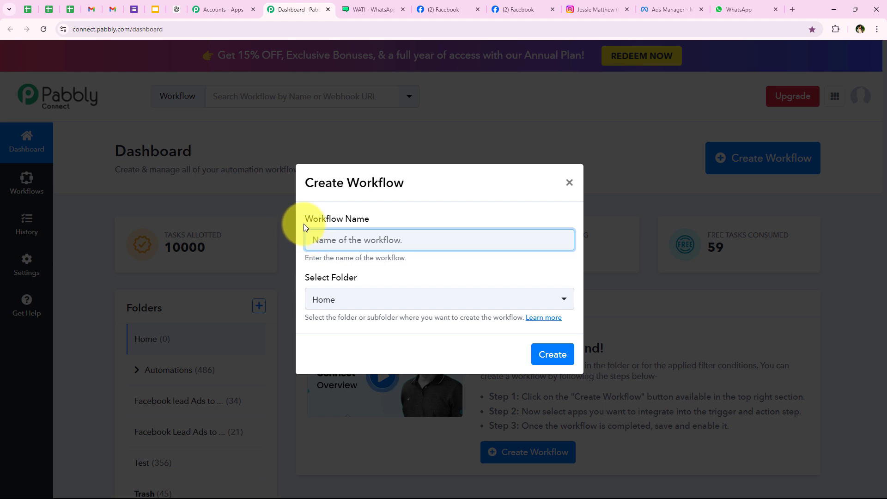
pyautogui.moveTo(304, 224); pyautogui.dragTo(369, 220)
pyautogui.moveTo(307, 278); pyautogui.dragTo(327, 279)
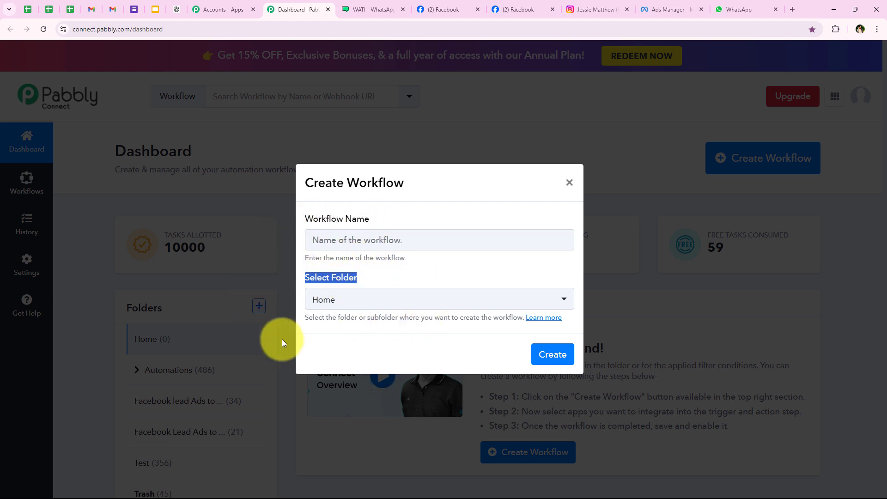
pyautogui.click(400, 298)
pyautogui.click(400, 298)
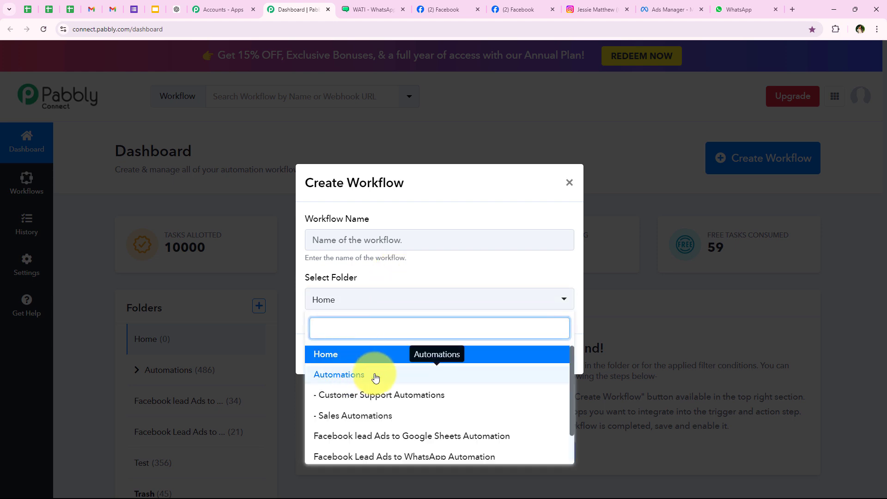
pyautogui.click(517, 383)
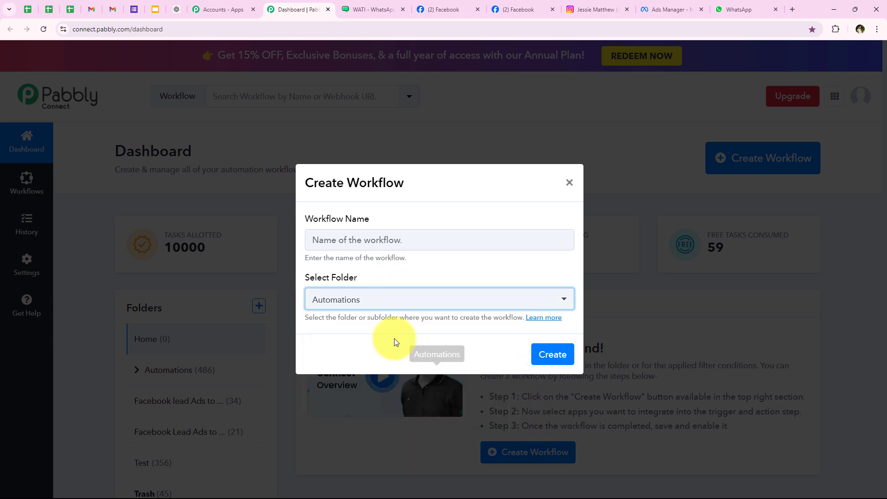
pyautogui.click(347, 246)
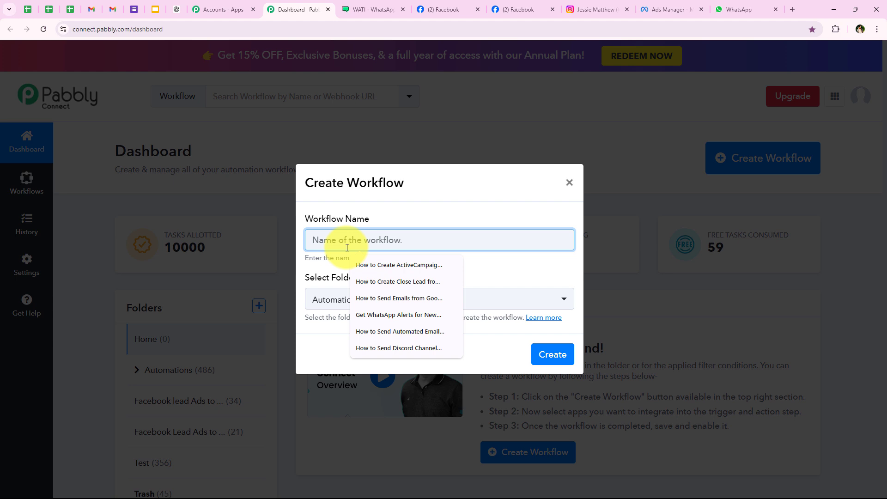
pyautogui.write('How to Send & Get WhatsApp Message for New Instagram Lead')
pyautogui.moveTo(343, 242); pyautogui.dragTo(586, 246)
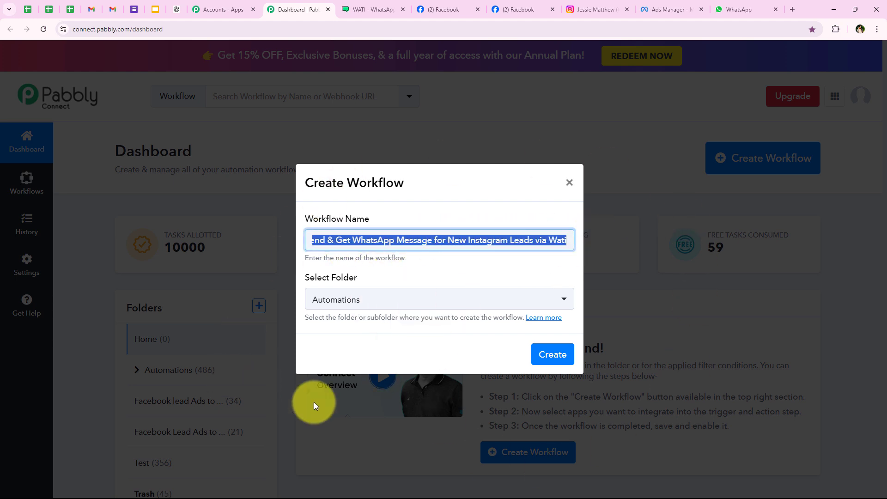
pyautogui.click(561, 358)
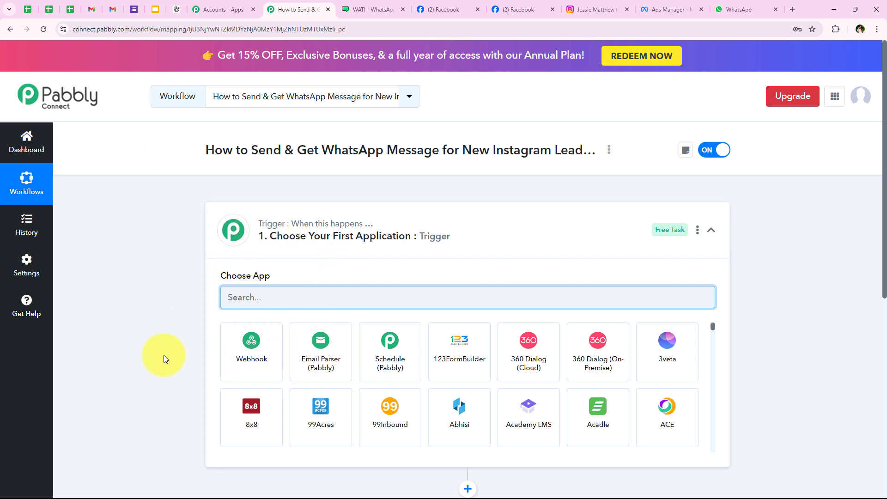
# Choose Instagram Lead Ads as the workflow's trigger app
pyautogui.click(315, 237)
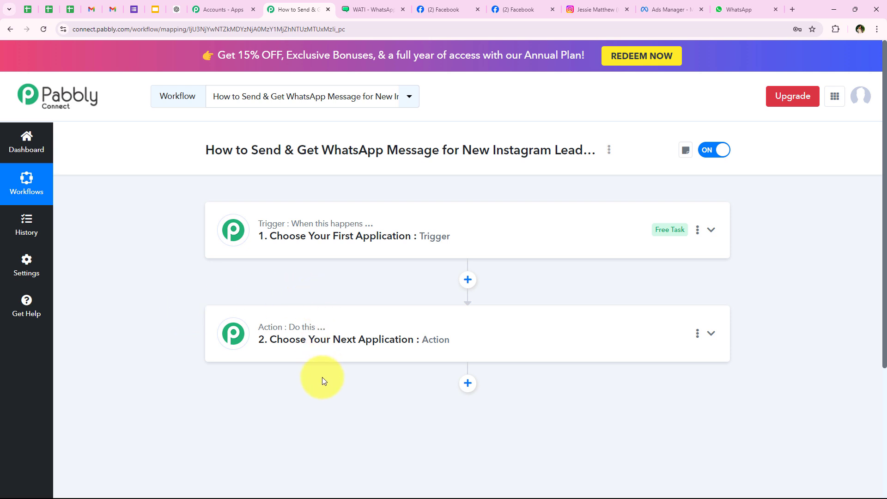
pyautogui.click(293, 235)
pyautogui.click(269, 305)
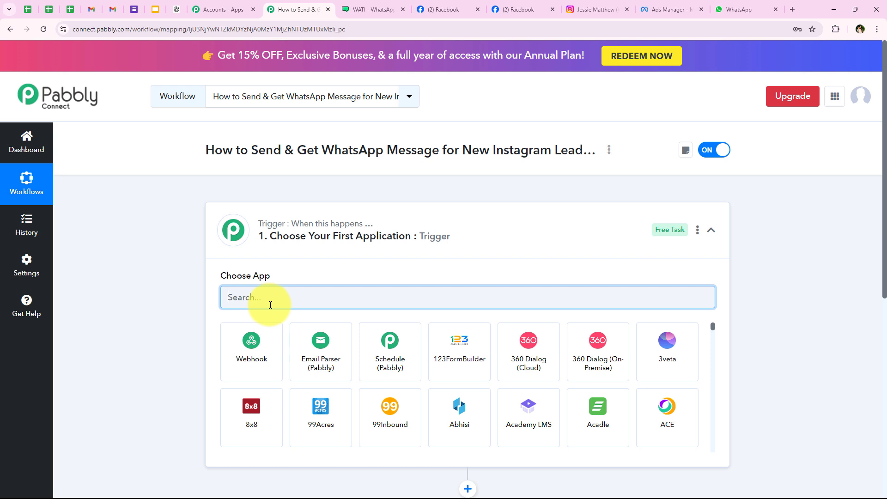
pyautogui.write('Instagra')
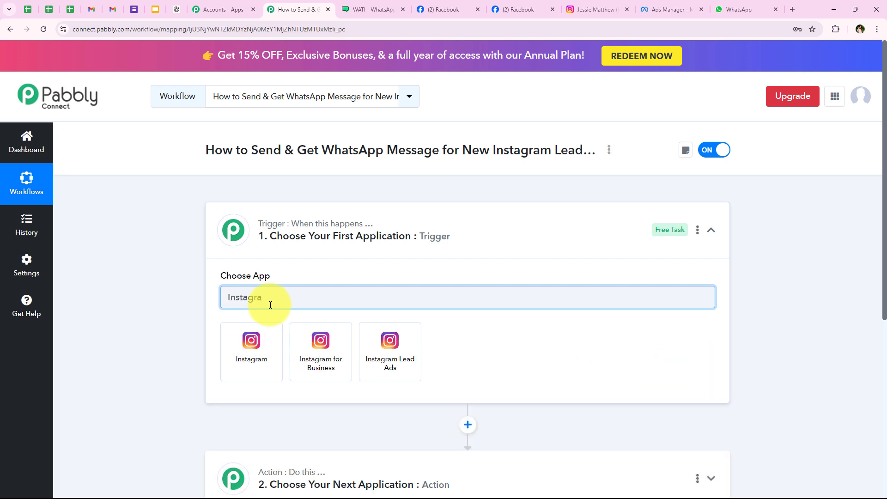
pyautogui.write('m Lea')
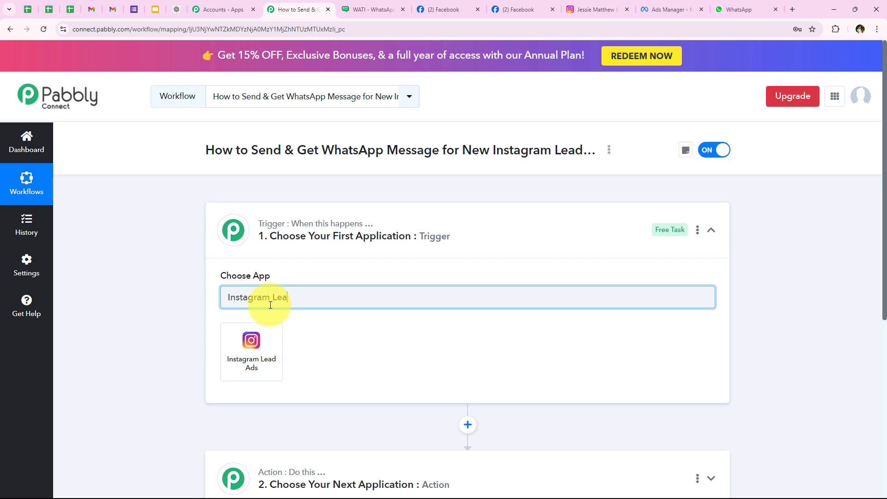
pyautogui.click(254, 342)
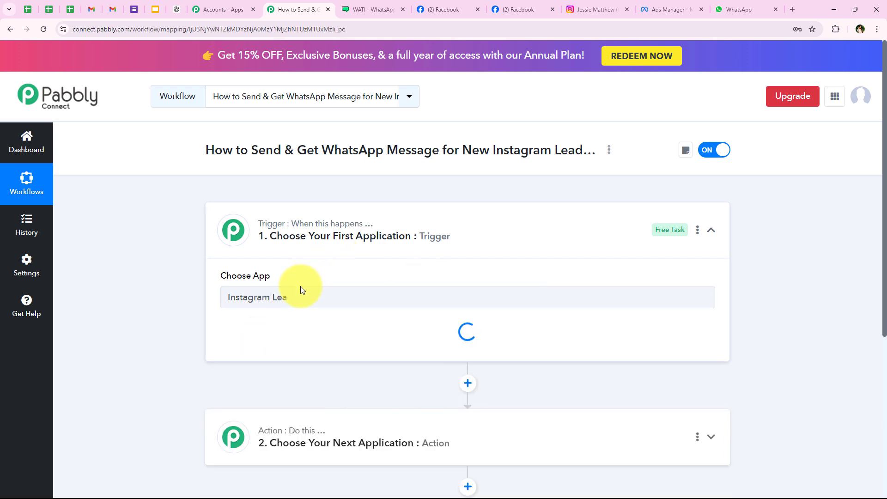
# Set the trigger event to New Lead (Instant)
pyautogui.scroll(-1, 220, 305)
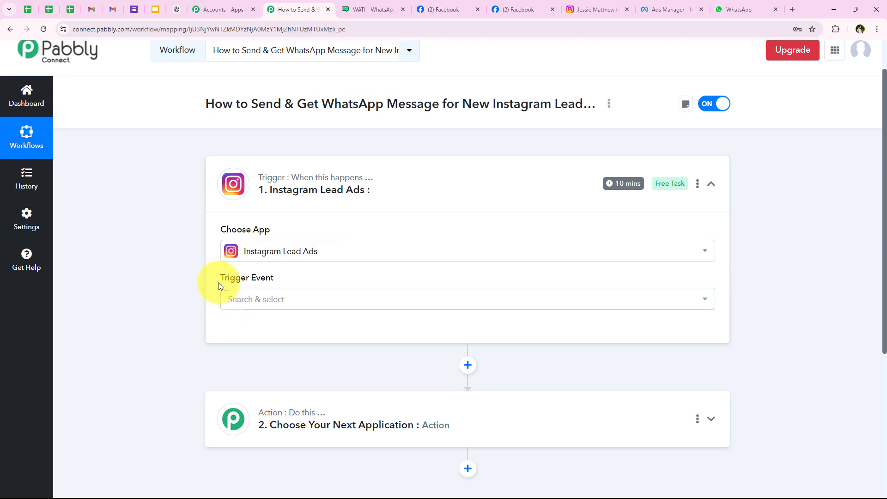
pyautogui.moveTo(219, 282); pyautogui.dragTo(298, 284)
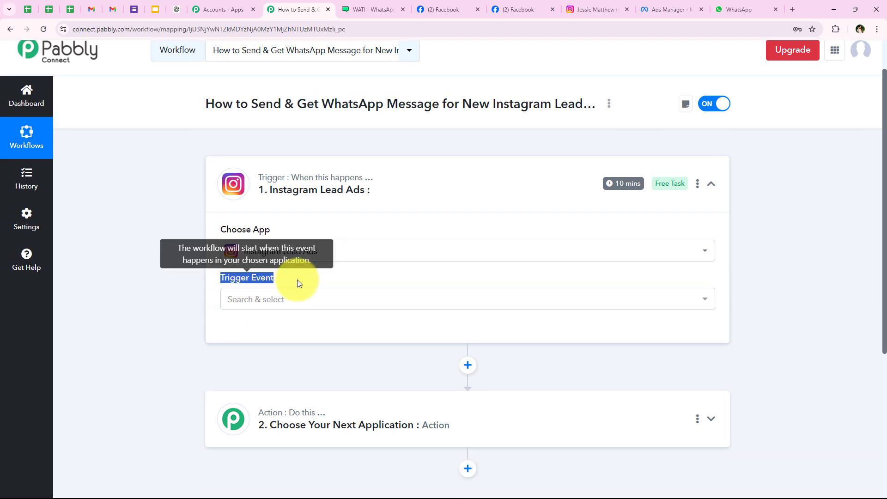
pyautogui.click(258, 303)
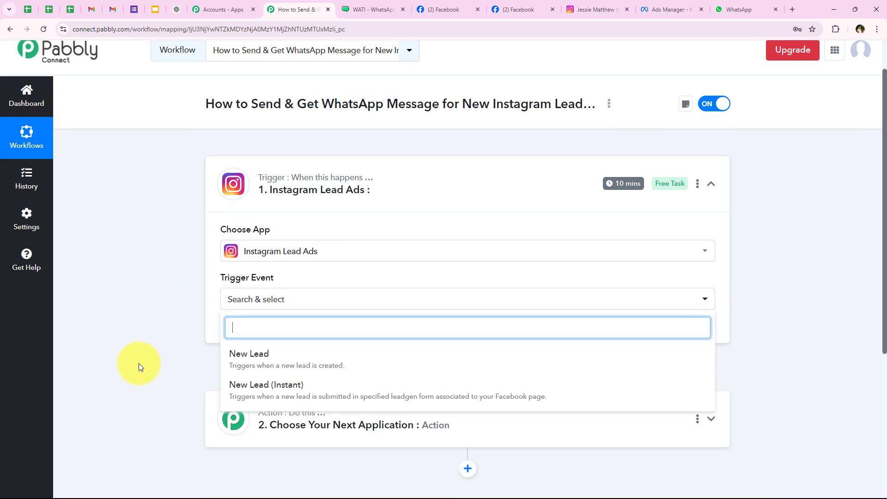
pyautogui.click(288, 387)
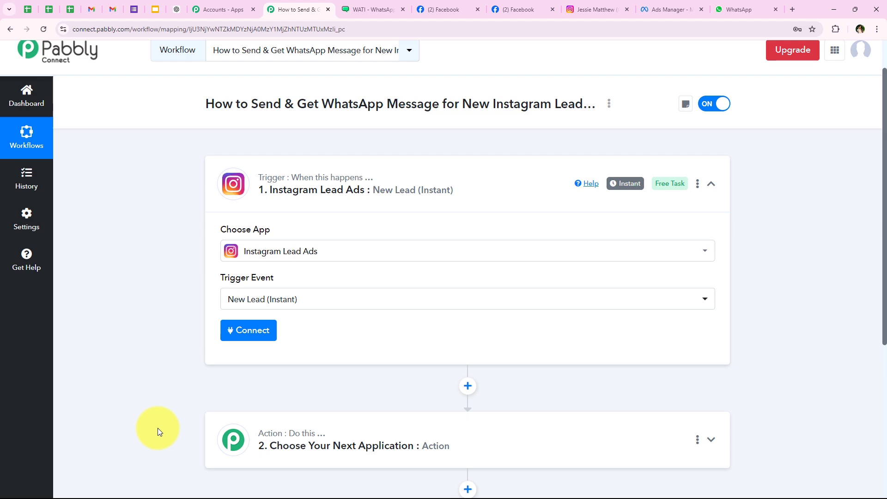
# Add a new Instagram Lead Ads connection, authorizing it with the existing Facebook login
pyautogui.click(244, 338)
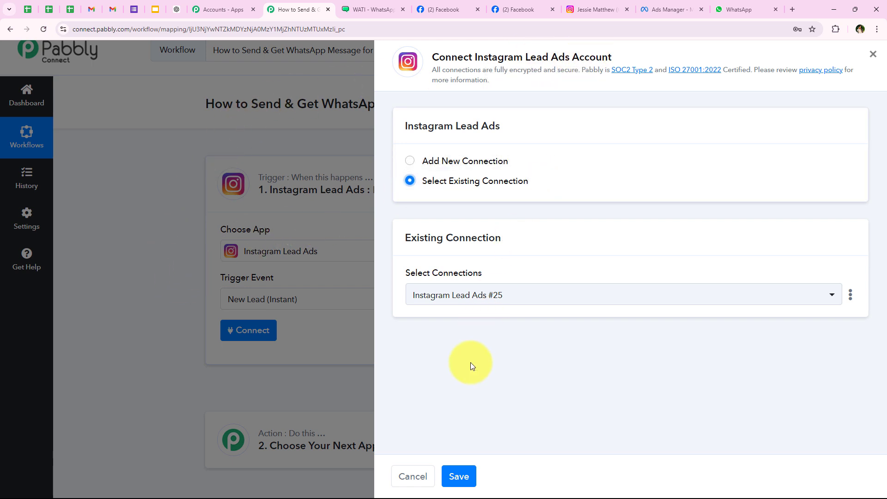
pyautogui.click(423, 162)
pyautogui.click(426, 316)
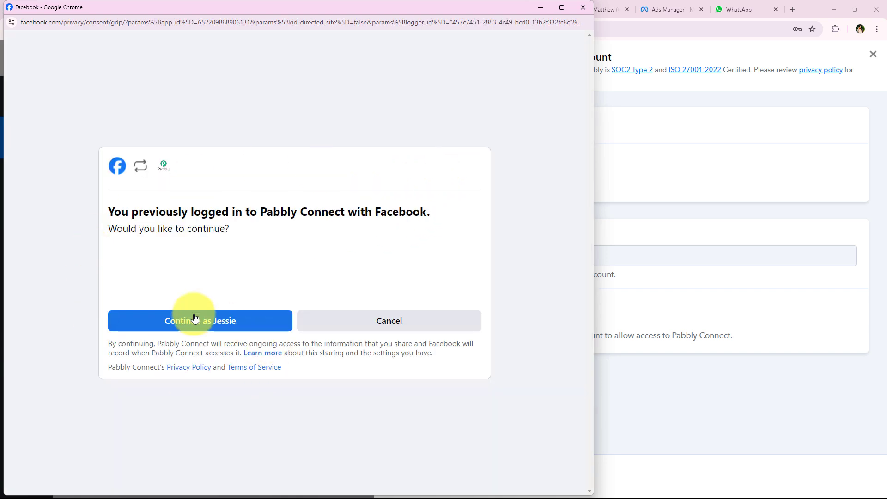
pyautogui.click(199, 316)
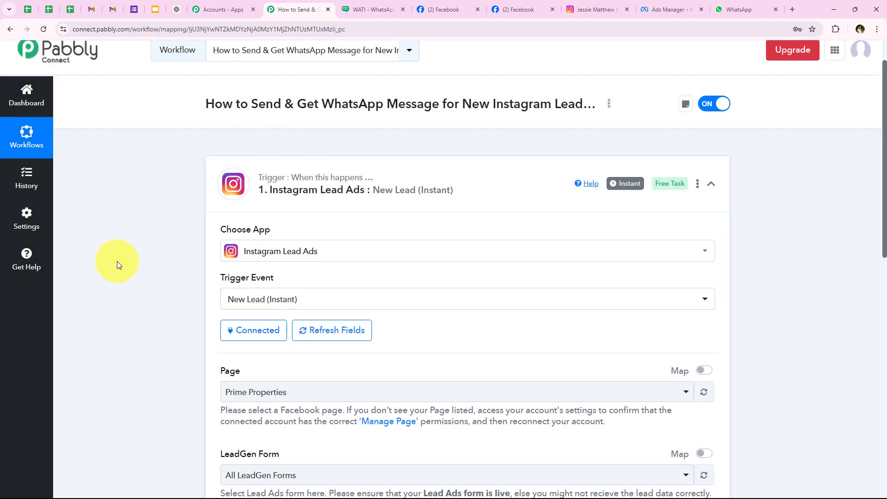
# Set the trigger's Page to Sports Elite Training Centre, confirming the name on Facebook
pyautogui.scroll(-3, 118, 292)
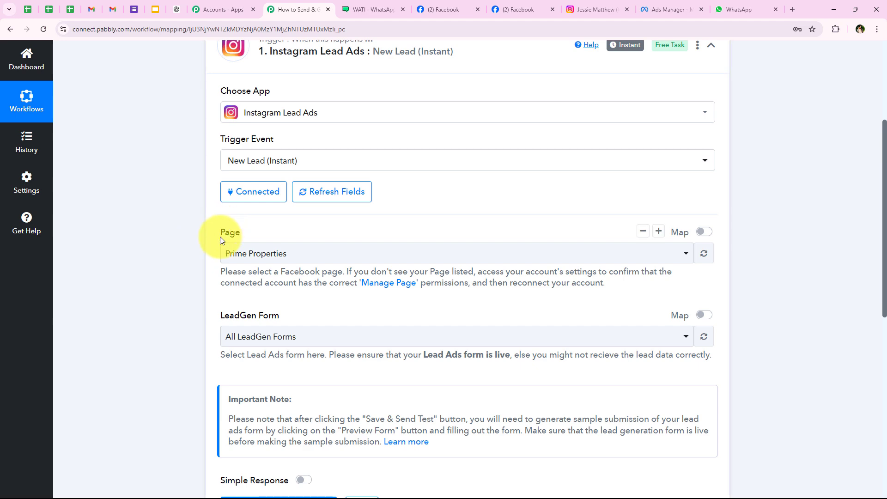
pyautogui.tripleClick(221, 317)
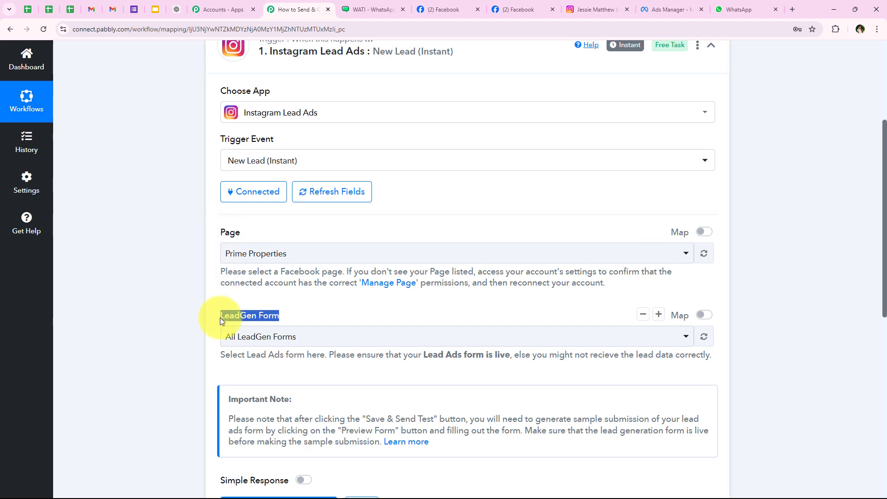
pyautogui.click(330, 311)
pyautogui.click(443, 9)
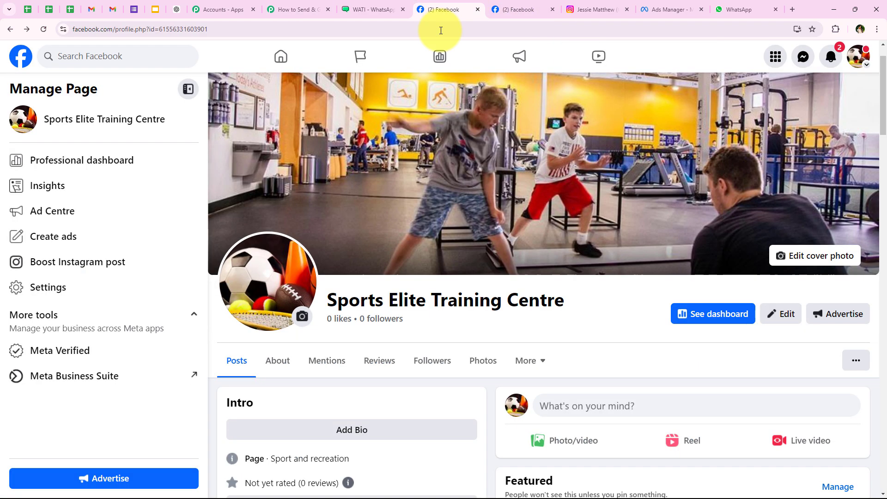
pyautogui.moveTo(324, 298); pyautogui.dragTo(558, 302)
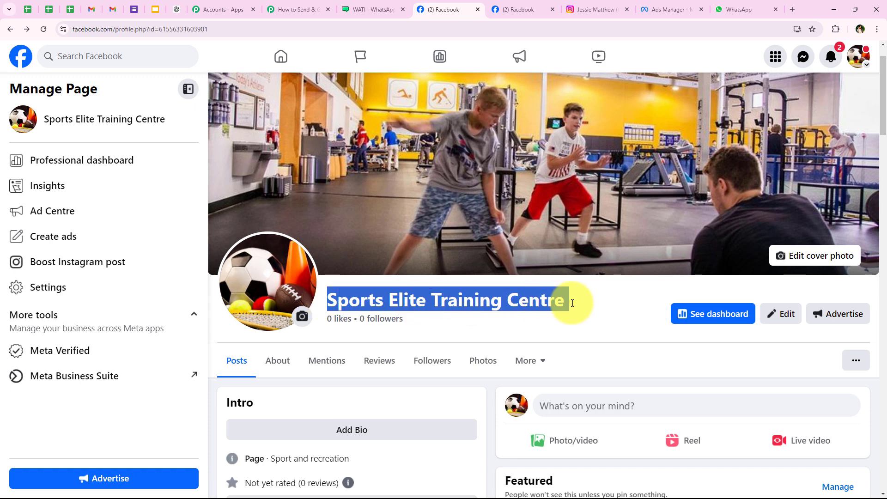
pyautogui.click(298, 9)
pyautogui.click(253, 253)
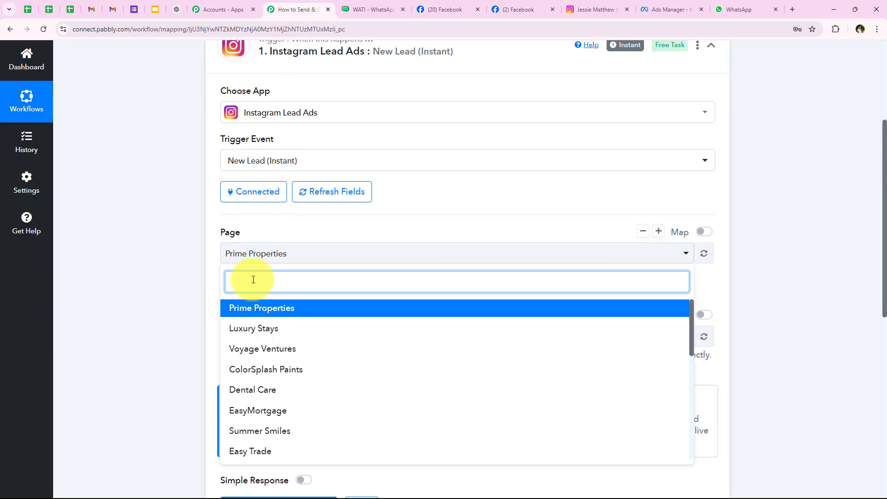
pyautogui.write('spor')
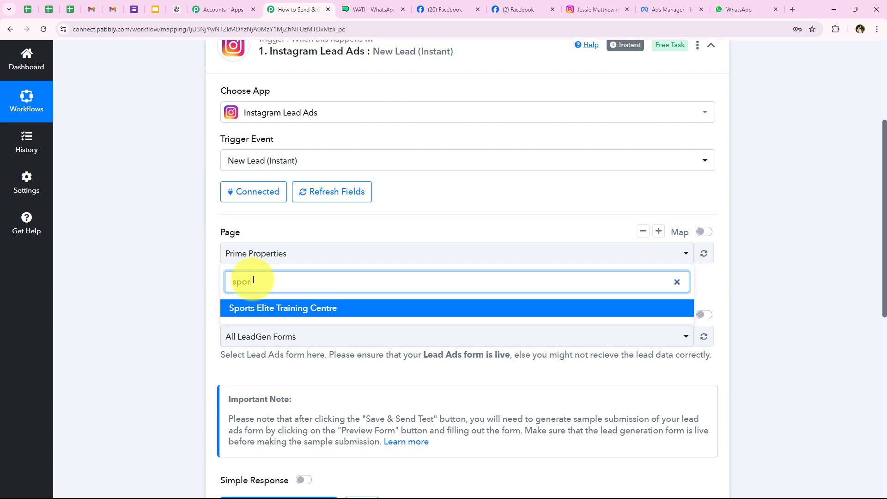
pyautogui.click(331, 303)
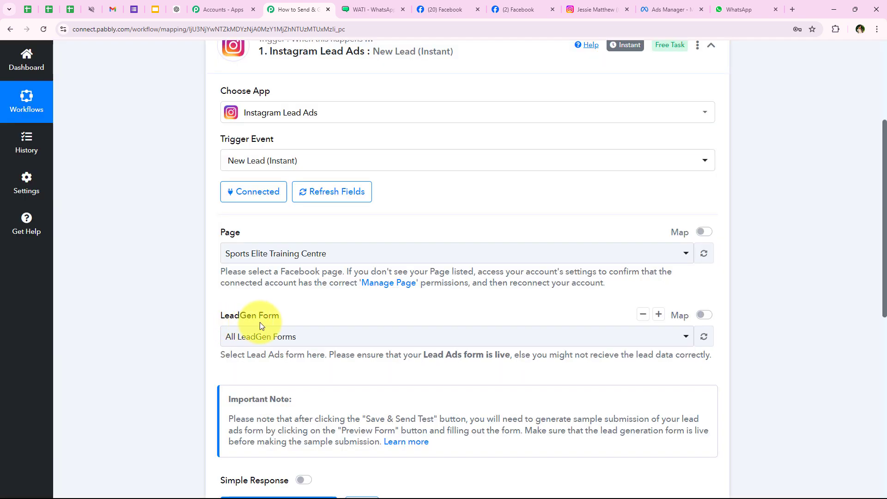
# Check in Ads Manager which instant form the lead ad uses
pyautogui.click(278, 340)
pyautogui.scroll(-1, 322, 277)
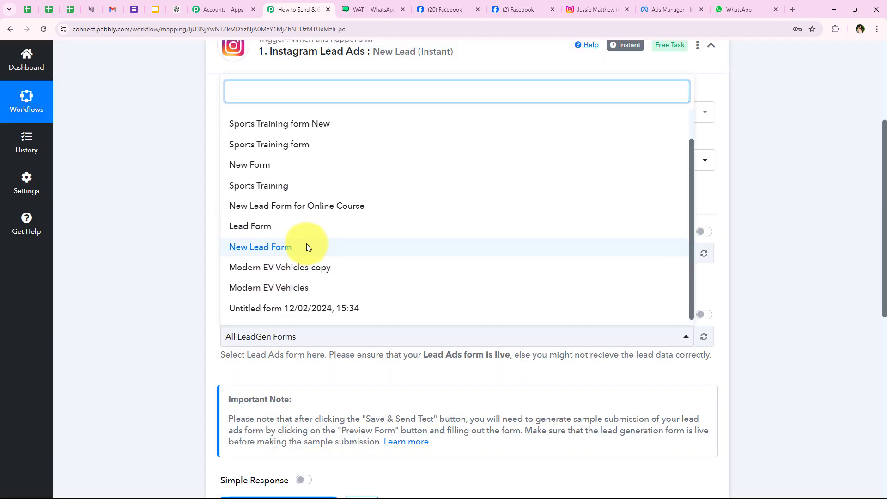
pyautogui.scroll(1, 234, 193)
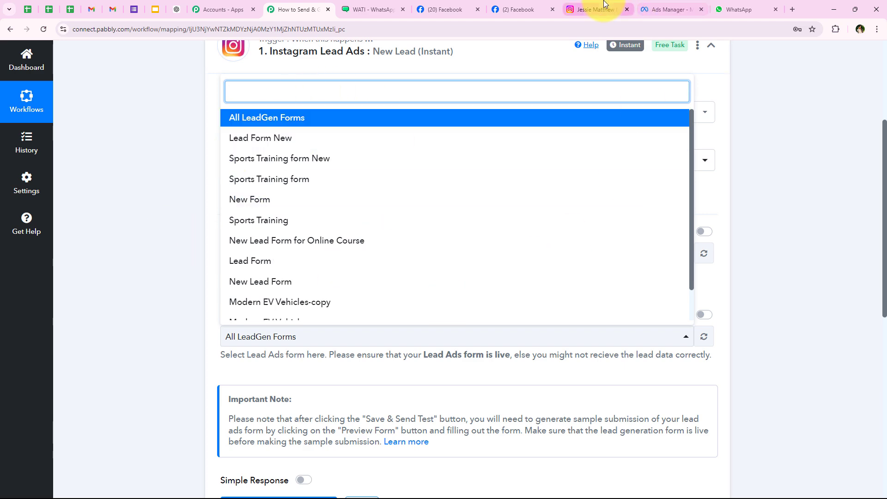
pyautogui.click(652, 4)
pyautogui.scroll(-6, 325, 323)
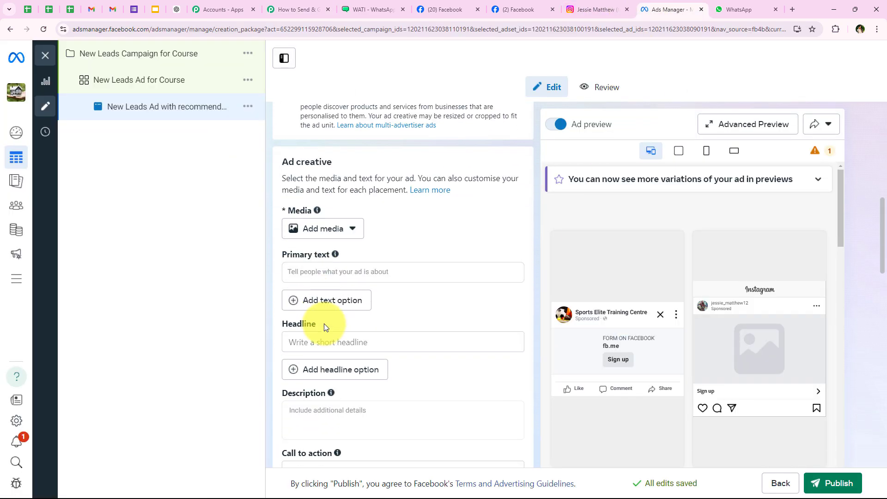
pyautogui.scroll(-5, 329, 332)
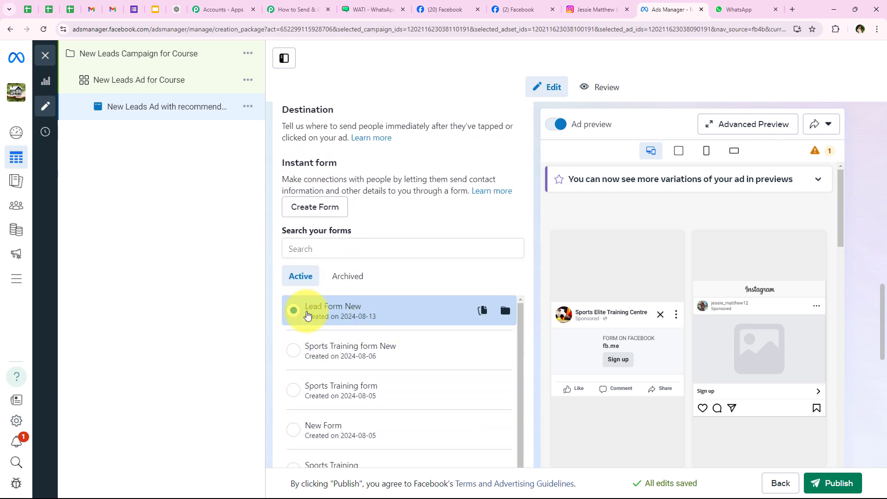
pyautogui.click(273, 9)
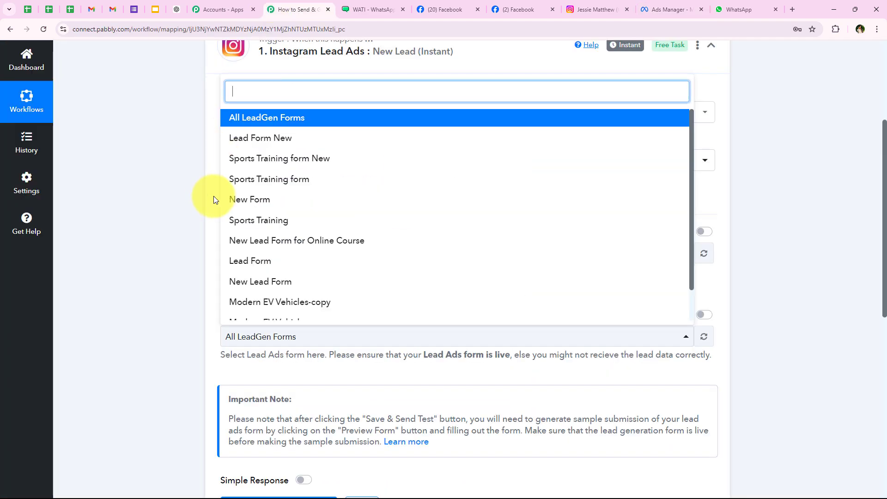
# Select Lead Form New as the trigger's LeadGen Form
pyautogui.click(239, 141)
pyautogui.click(265, 337)
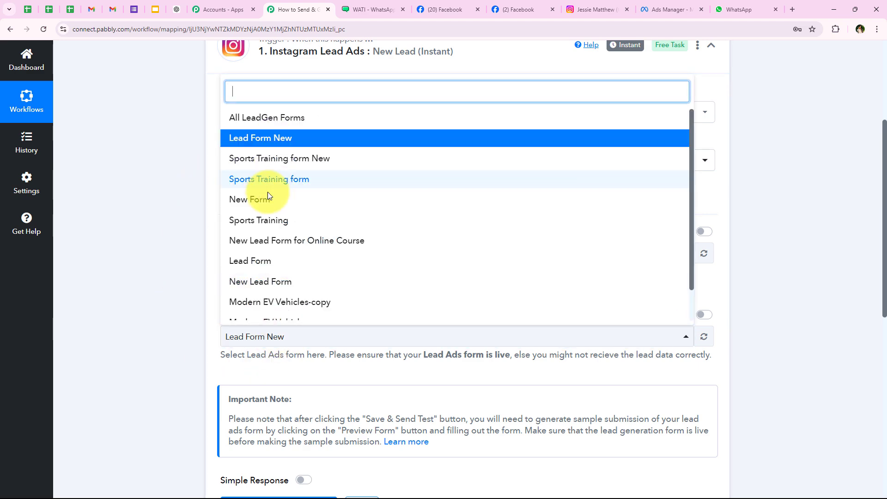
pyautogui.scroll(-3, 290, 139)
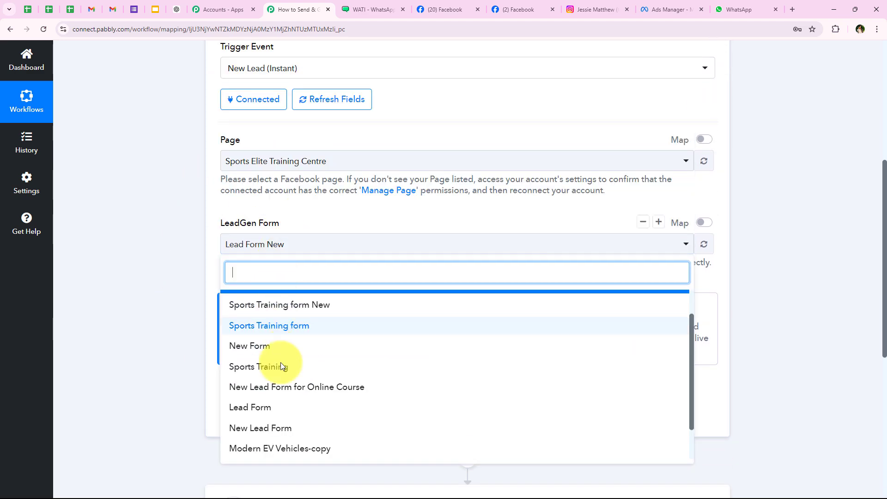
pyautogui.scroll(2, 261, 402)
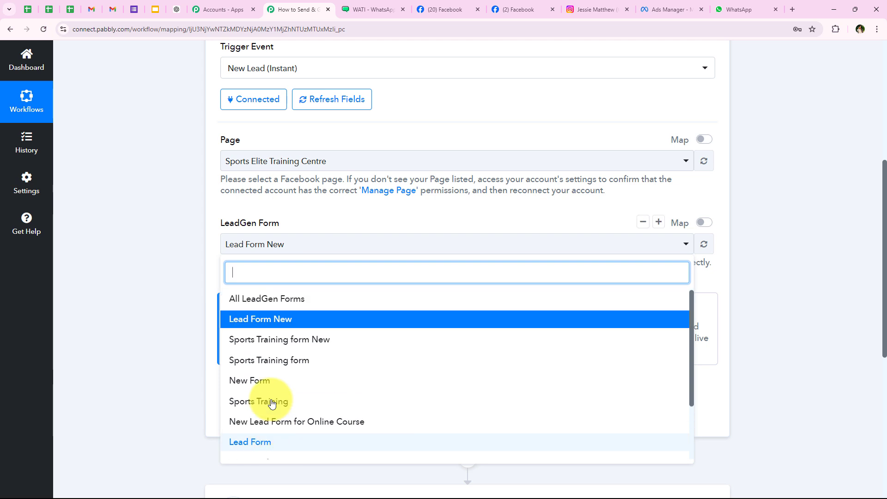
pyautogui.click(157, 263)
pyautogui.scroll(-2, 157, 300)
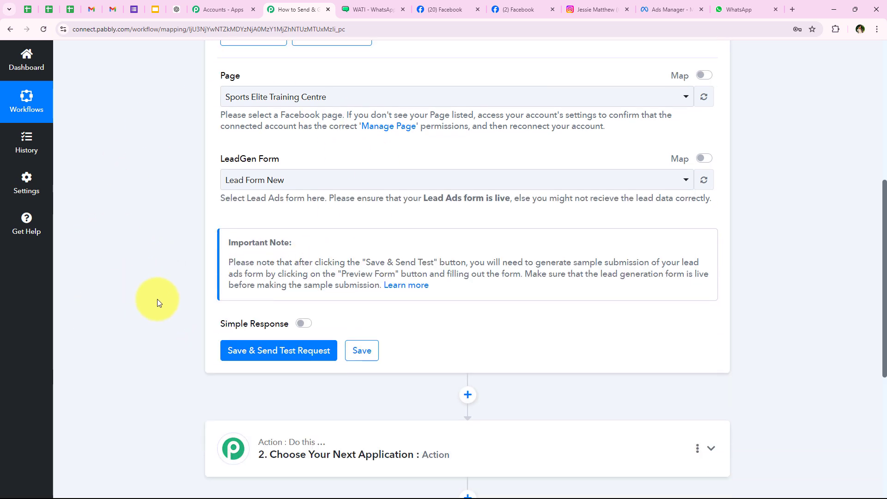
# Save and send the test request, leaving the trigger Waiting For Webhook Response
pyautogui.click(245, 328)
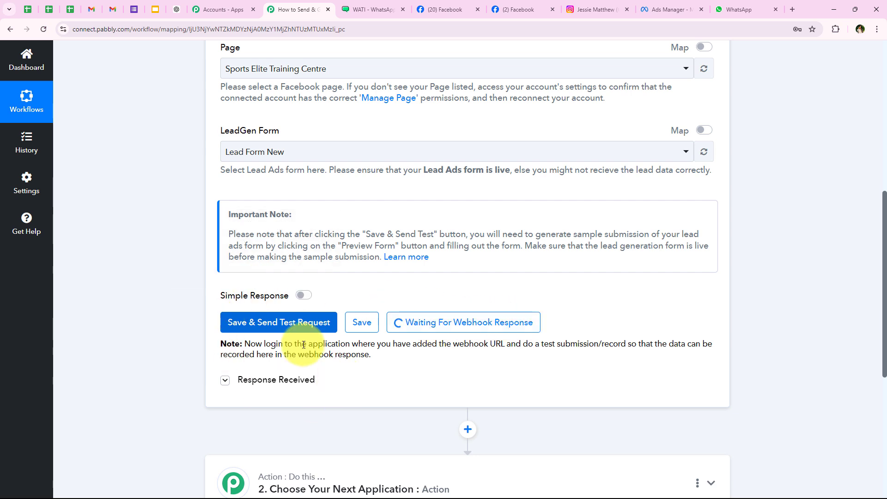
pyautogui.moveTo(523, 344); pyautogui.dragTo(625, 348)
pyautogui.click(408, 227)
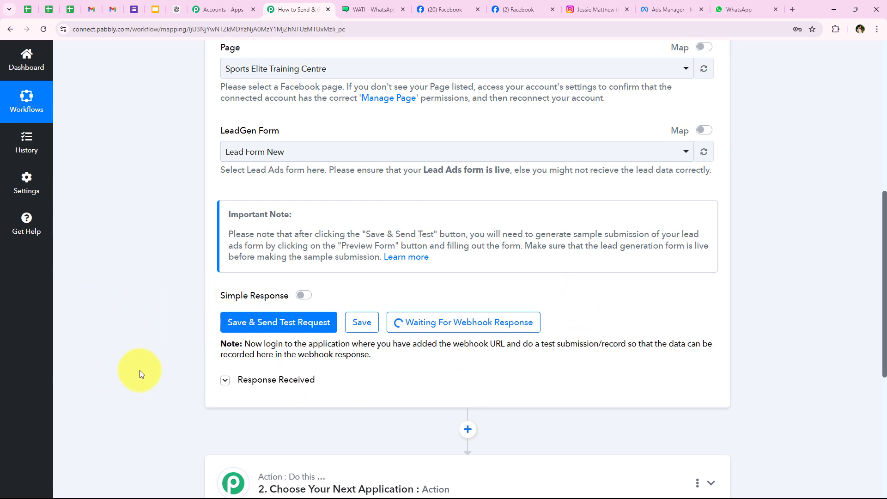
pyautogui.moveTo(523, 344); pyautogui.dragTo(632, 343)
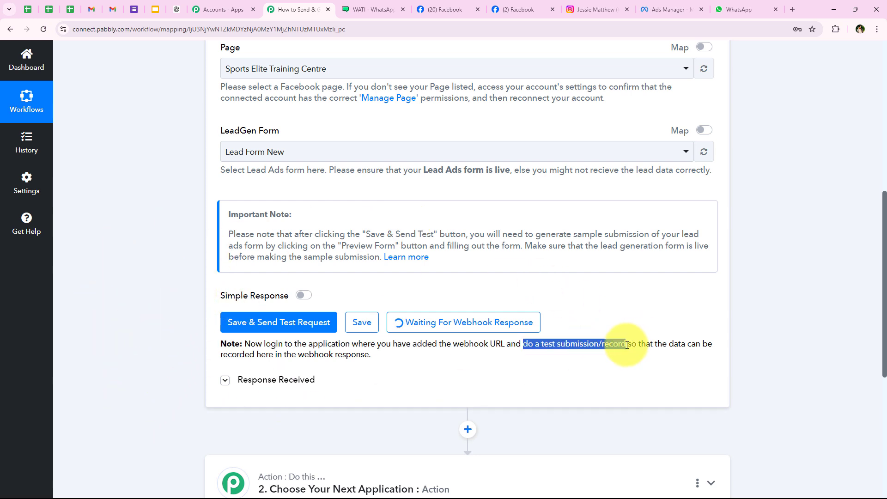
pyautogui.click(670, 9)
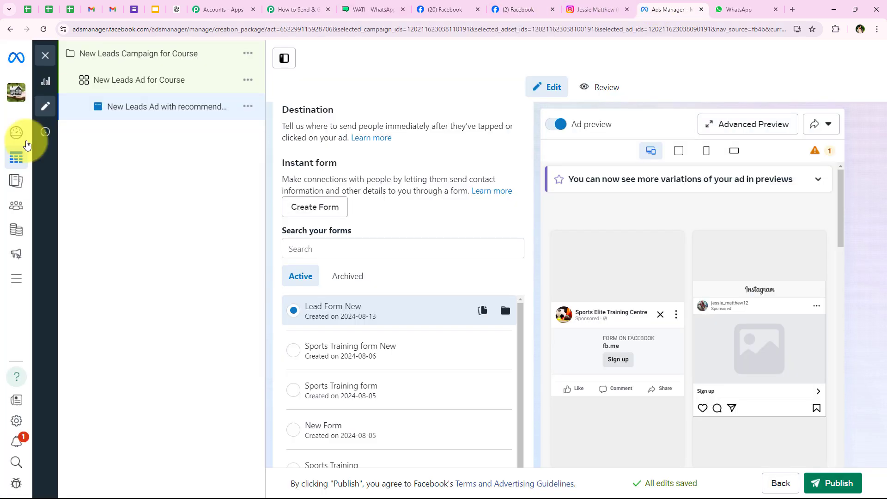
pyautogui.scroll(4, 409, 265)
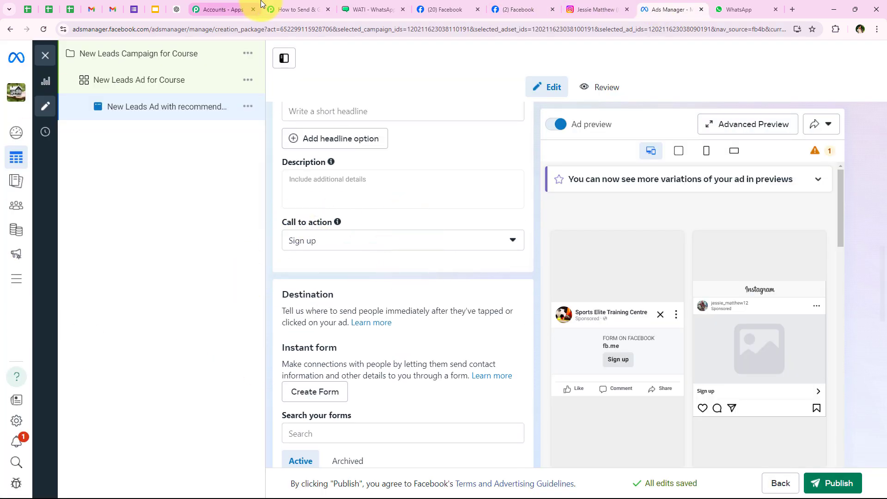
pyautogui.click(287, 10)
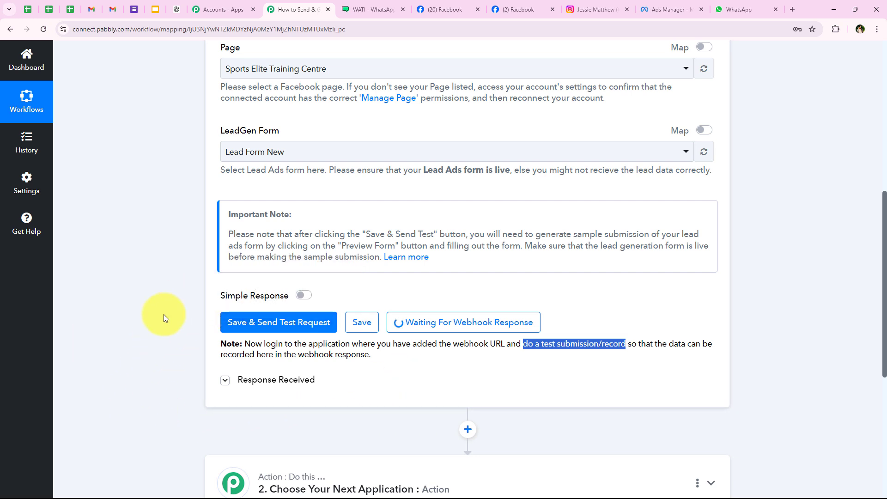
pyautogui.click(361, 443)
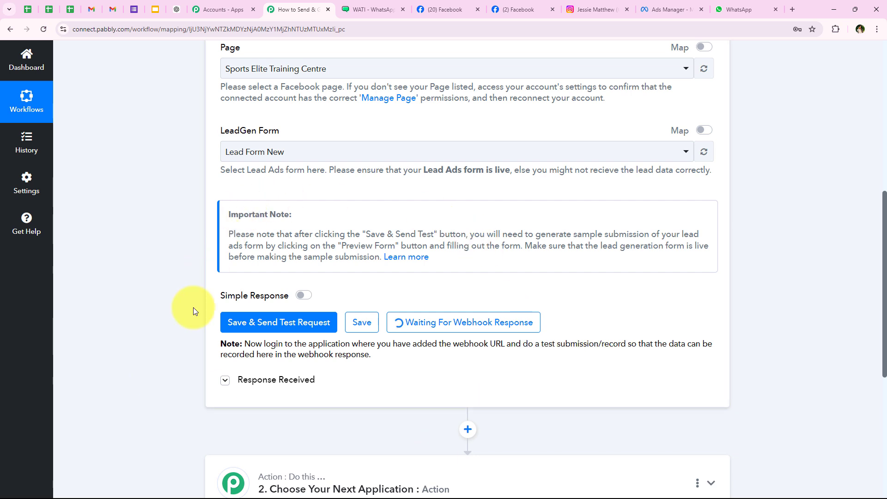
# Search Google for 'Meta' in a new tab and open the Meta for Developers site
pyautogui.click(793, 10)
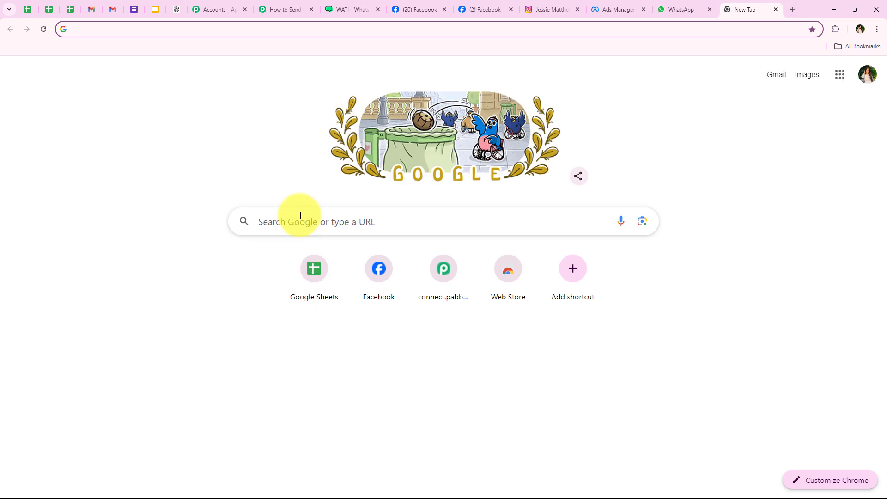
pyautogui.click(300, 214)
pyautogui.write('Meta for developers')
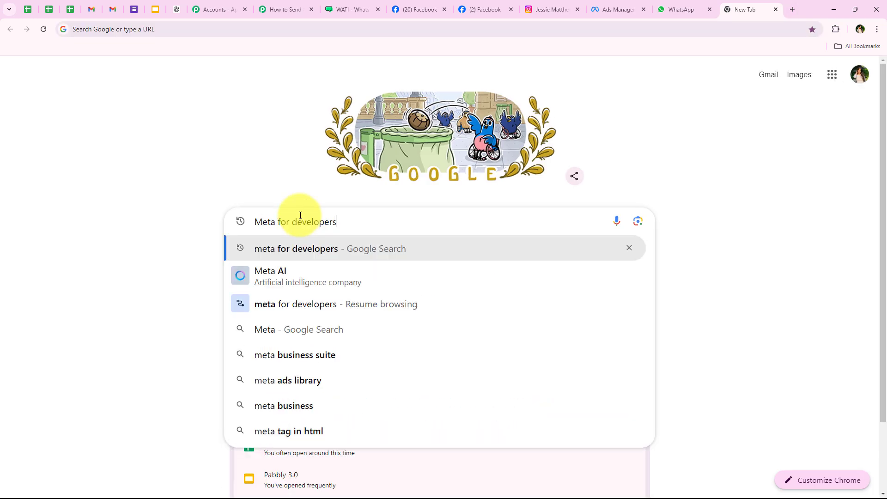
pyautogui.press('Return')
pyautogui.click(125, 167)
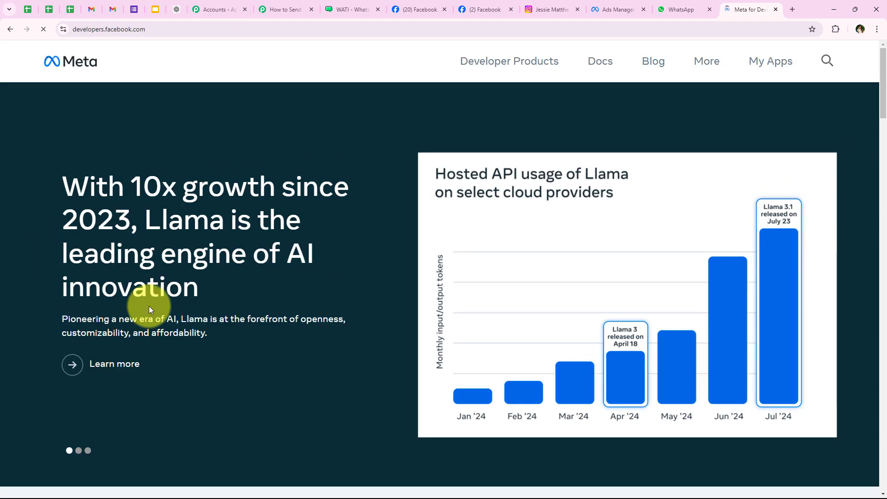
# Go to More > Tools and bring up the Lead Ads Testing Tool
pyautogui.click(714, 61)
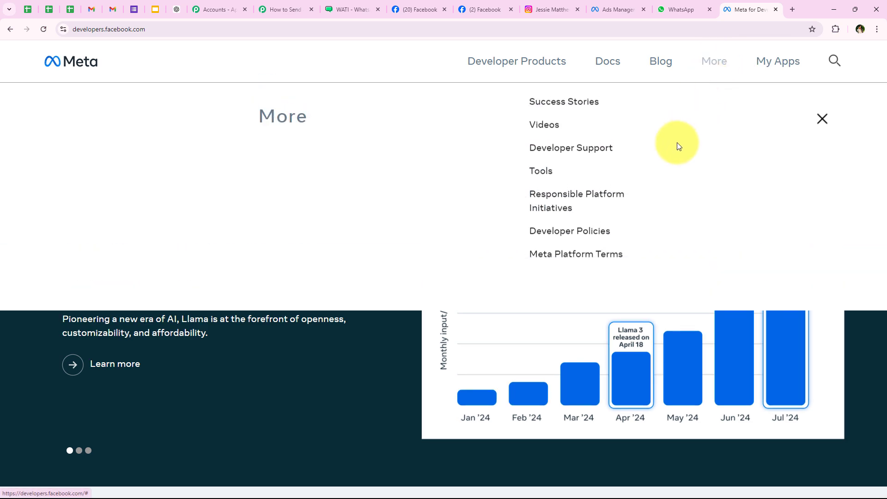
pyautogui.click(543, 187)
pyautogui.scroll(-6, 304, 263)
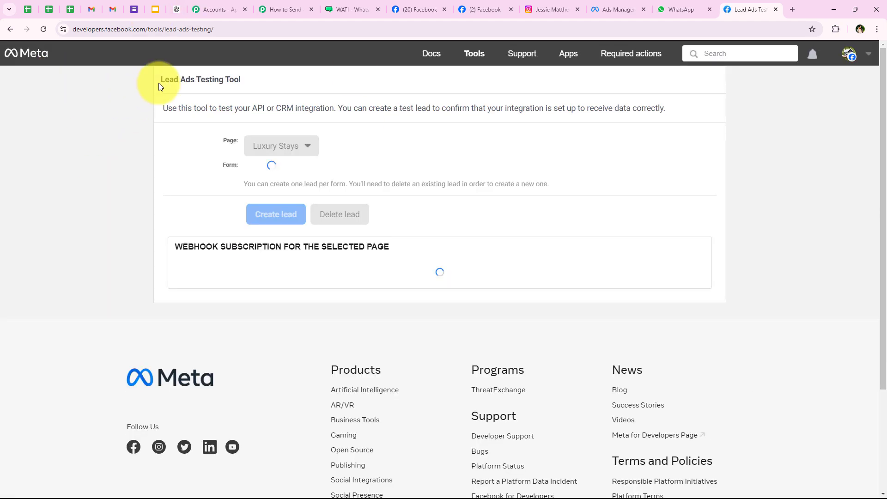
pyautogui.moveTo(159, 82); pyautogui.dragTo(257, 88)
pyautogui.click(87, 178)
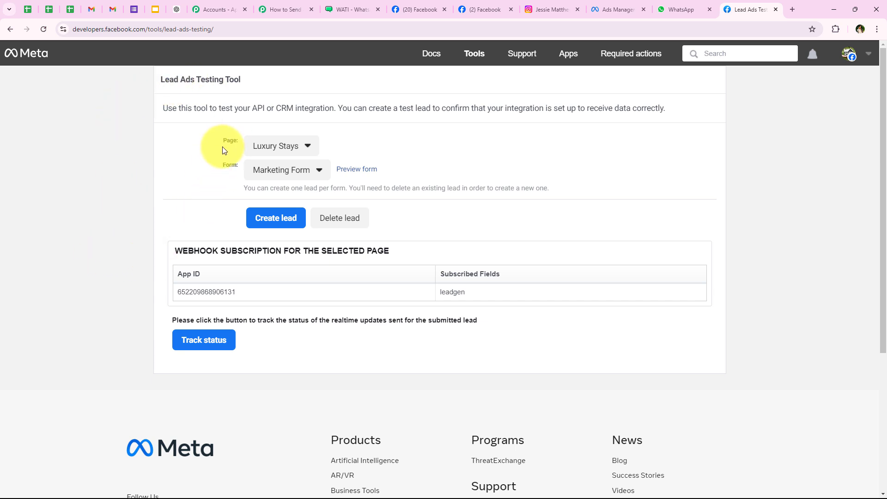
# Target the Sports Elite Training Centre page with Lead Form New and preview that form
pyautogui.click(260, 154)
pyautogui.scroll(-3, 291, 446)
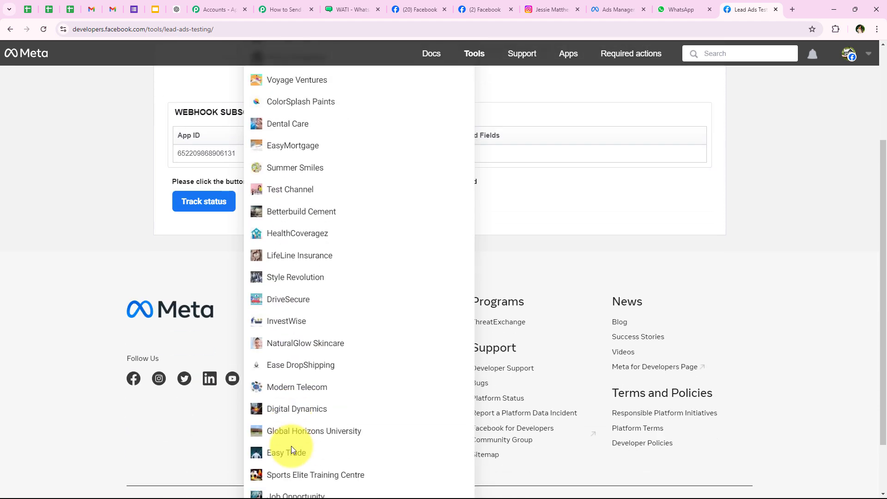
pyautogui.scroll(-2, 291, 445)
pyautogui.click(292, 435)
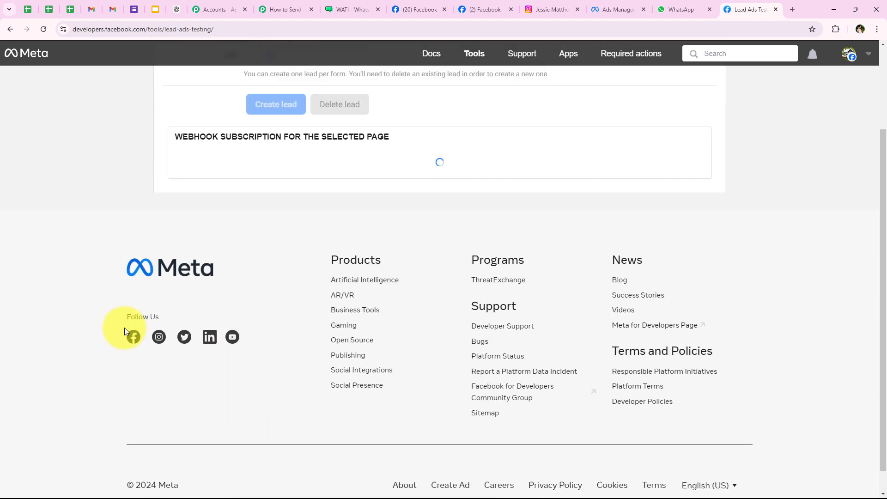
pyautogui.scroll(2, 138, 295)
pyautogui.click(286, 171)
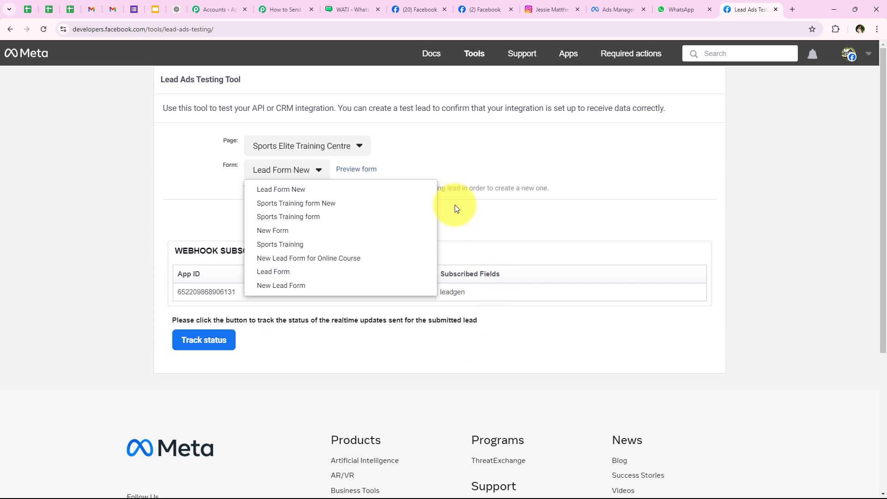
pyautogui.click(407, 194)
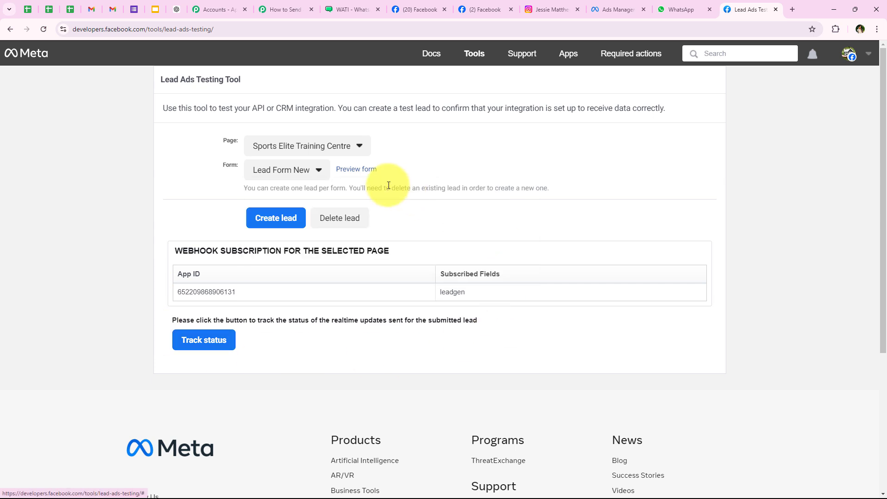
pyautogui.click(356, 170)
pyautogui.scroll(-2, 511, 273)
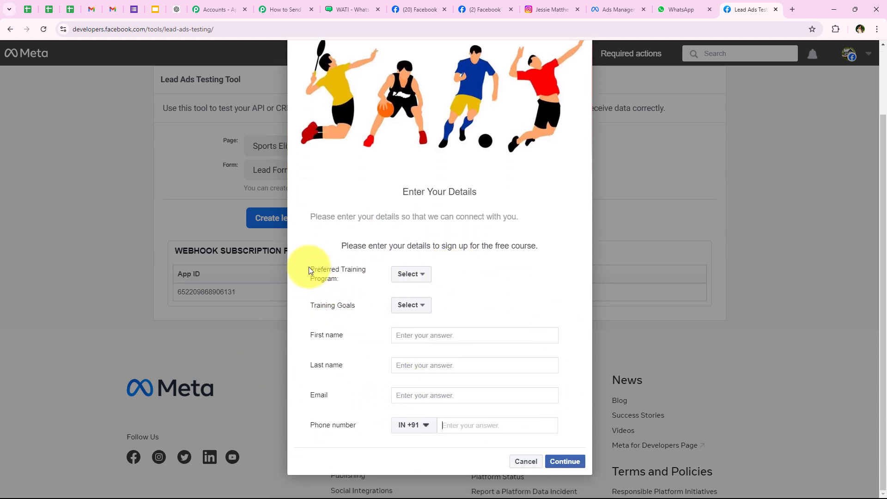
# Answer the preview with Sports Specific Training and Sports Performance, then fill in the contact fields
pyautogui.moveTo(309, 271); pyautogui.dragTo(340, 304)
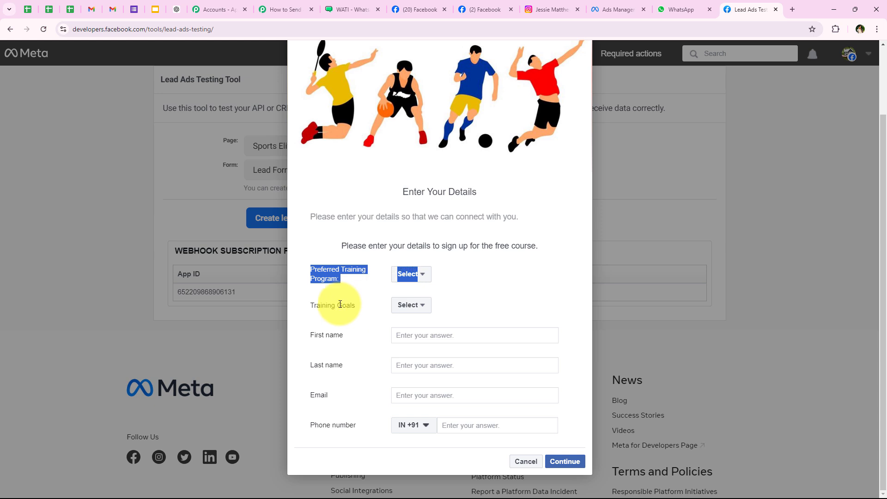
pyautogui.click(340, 304)
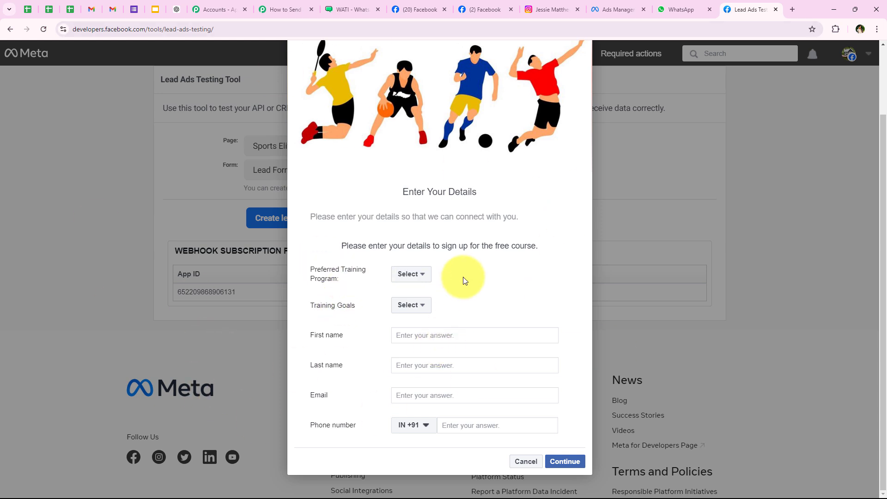
pyautogui.click(411, 275)
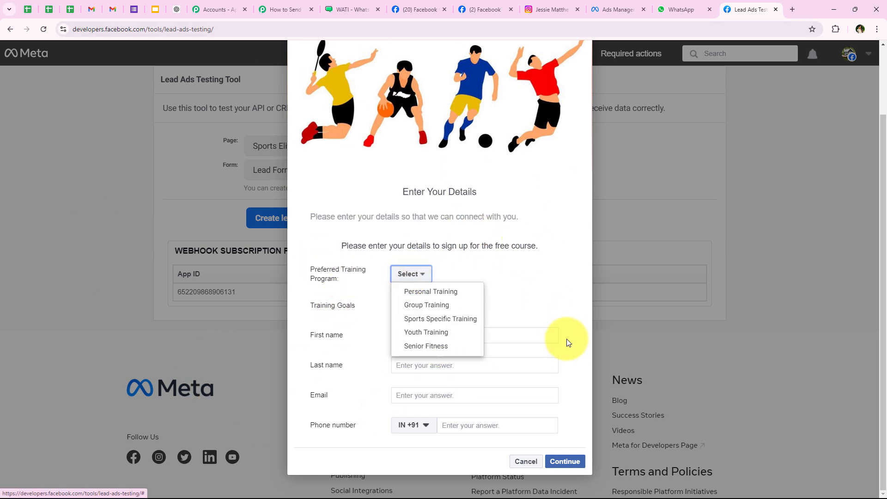
pyautogui.click(413, 319)
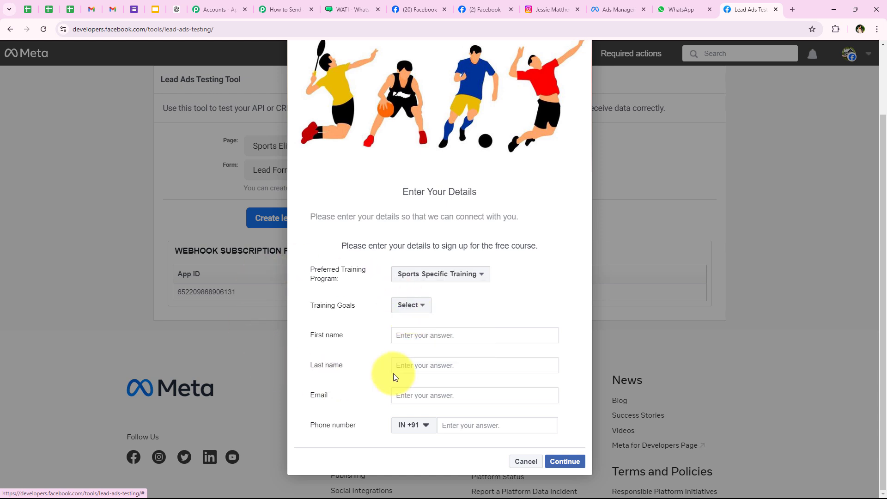
pyautogui.click(424, 306)
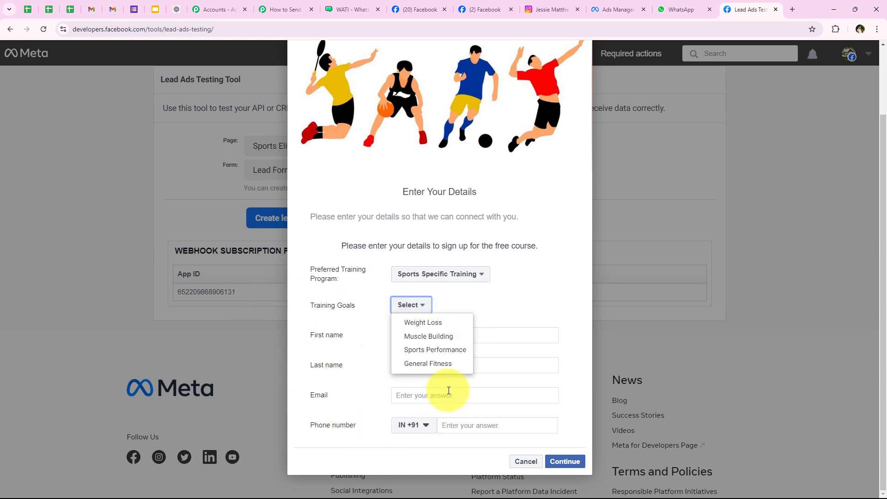
pyautogui.click(450, 356)
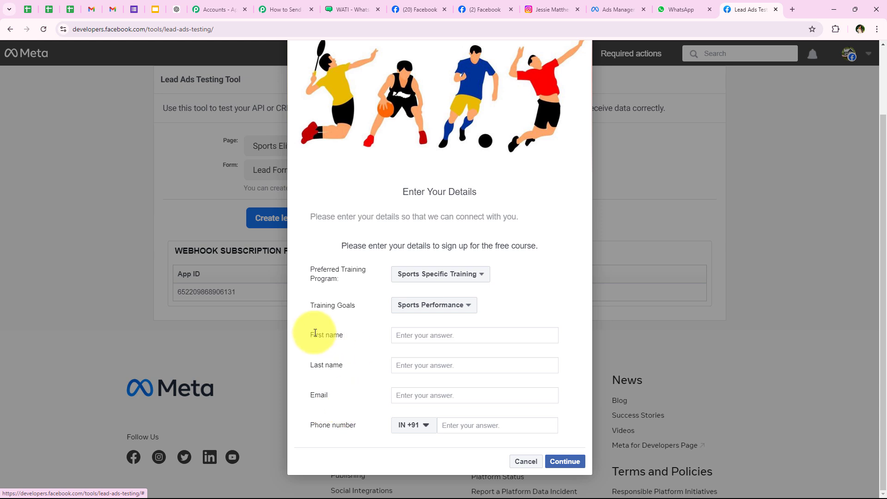
pyautogui.moveTo(317, 333); pyautogui.dragTo(389, 329)
pyautogui.click(443, 334)
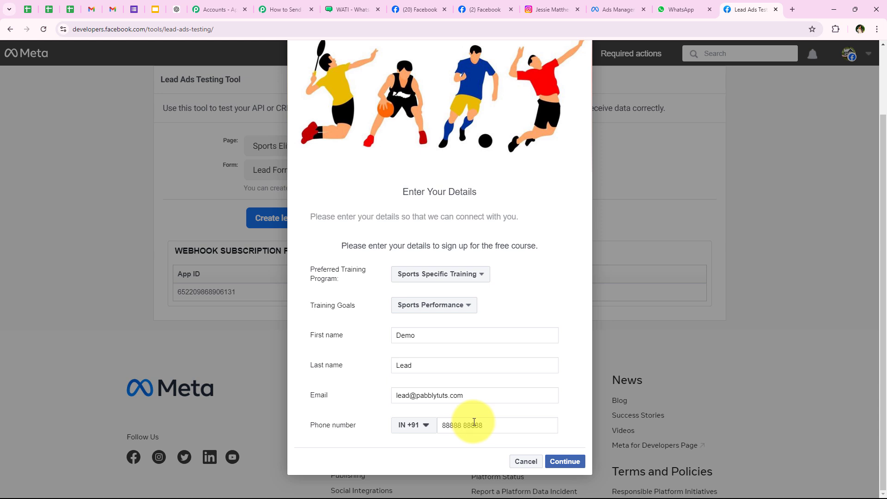
# Submit the test lead from the terms page and close the form at the confirmation
pyautogui.click(583, 462)
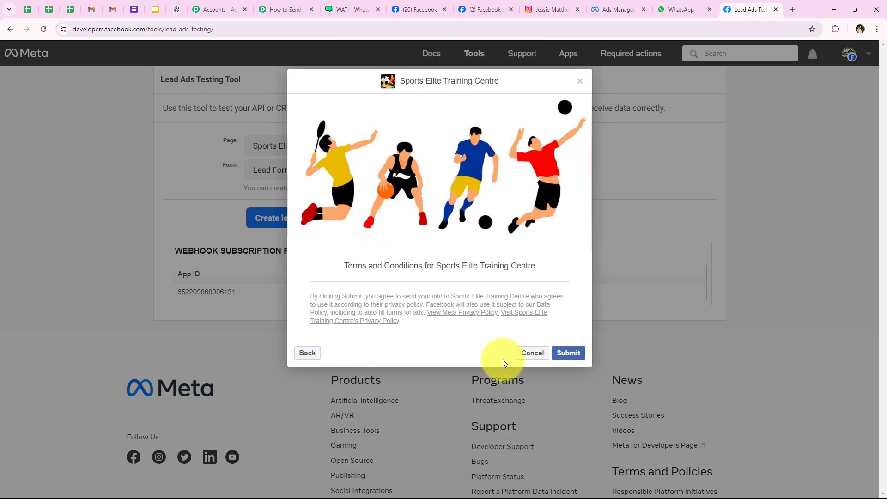
pyautogui.click(568, 353)
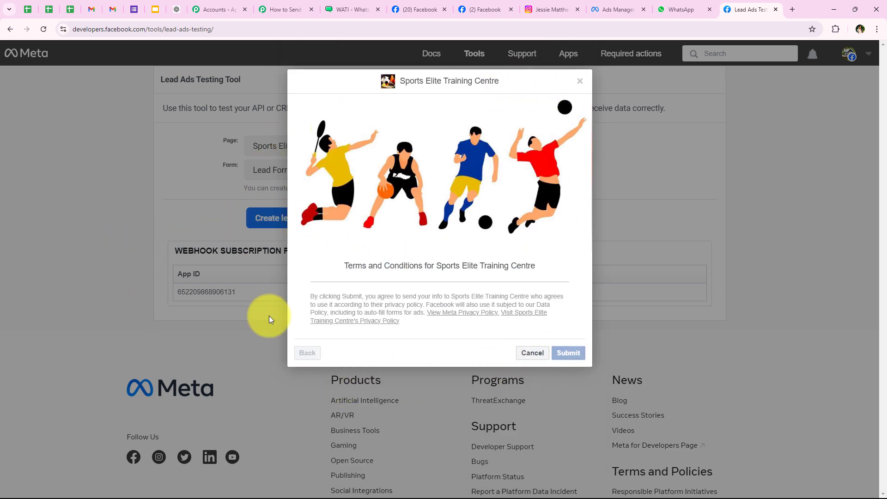
pyautogui.click(513, 361)
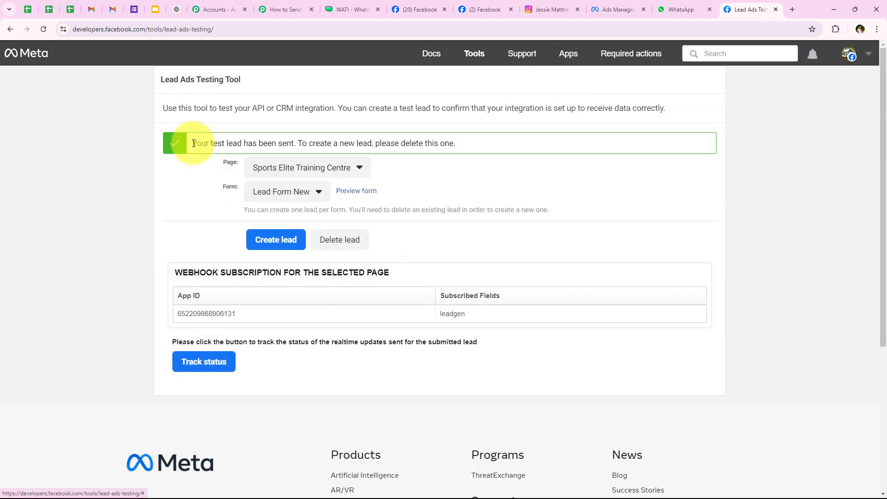
pyautogui.moveTo(193, 144); pyautogui.dragTo(299, 137)
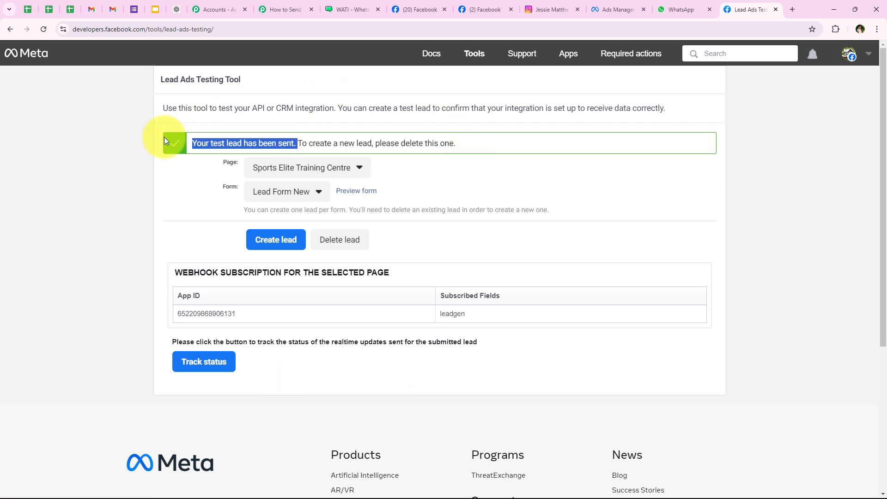
pyautogui.click(96, 183)
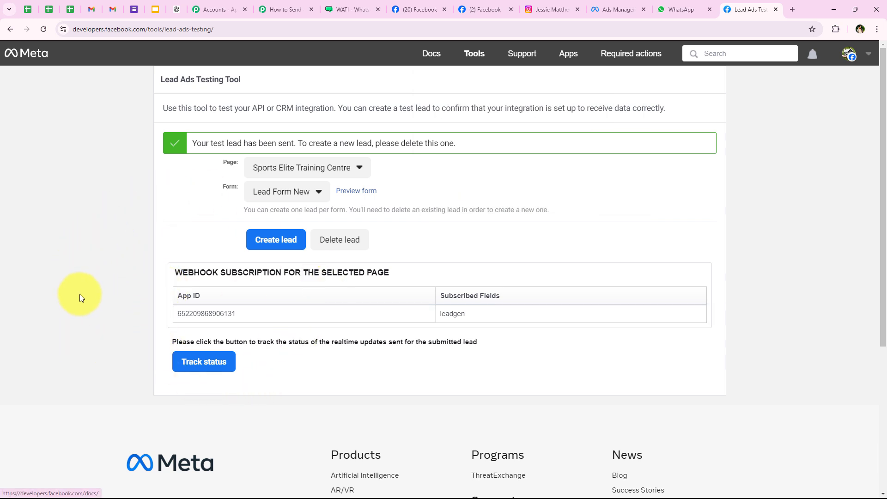
# In Pabbly, review the trigger's captured program, goal, name, email and phone values
pyautogui.click(273, 5)
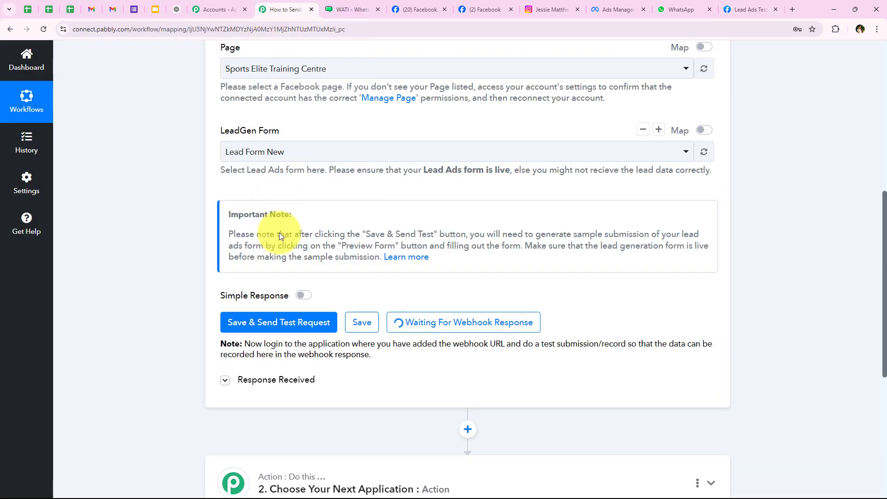
pyautogui.scroll(-2, 460, 262)
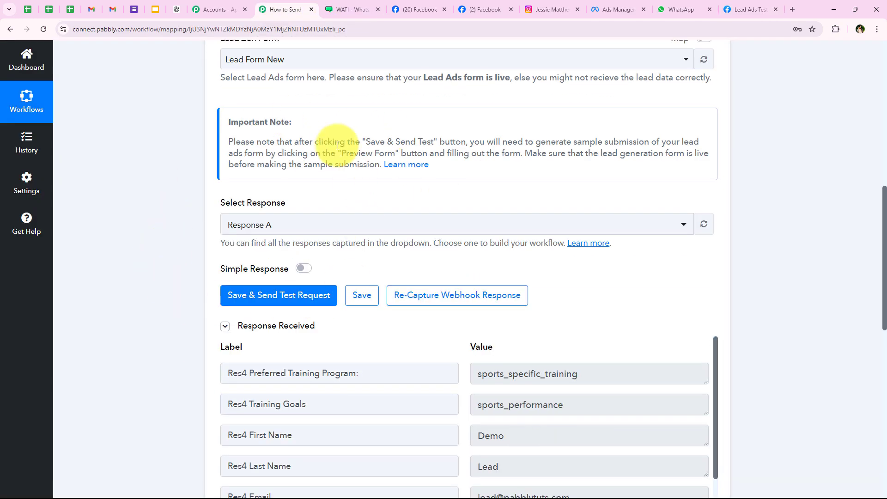
pyautogui.scroll(-1, 203, 268)
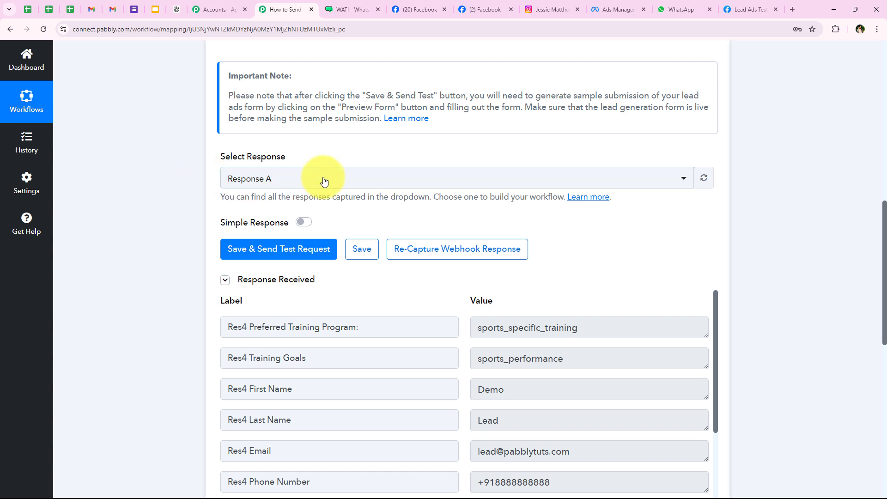
pyautogui.scroll(-2, 600, 231)
pyautogui.moveTo(604, 232); pyautogui.dragTo(429, 232)
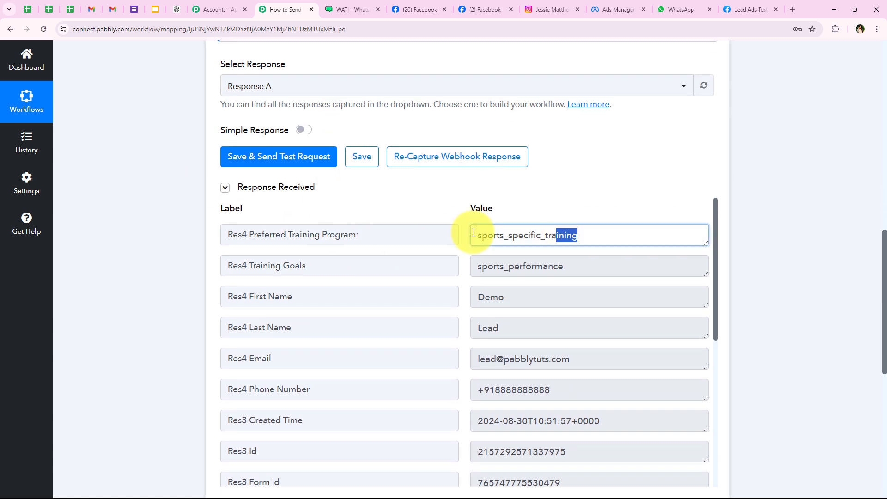
pyautogui.moveTo(596, 267); pyautogui.dragTo(416, 273)
pyautogui.moveTo(477, 297); pyautogui.dragTo(398, 386)
pyautogui.moveTo(552, 390); pyautogui.dragTo(145, 373)
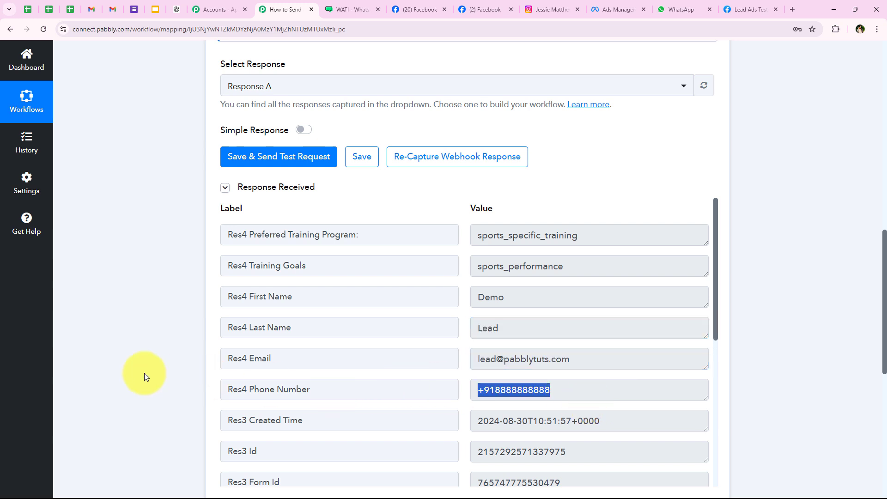
pyautogui.click(130, 376)
# Collapse the Instagram Lead Ads trigger to reveal the next action step's app grid
pyautogui.scroll(1, 171, 261)
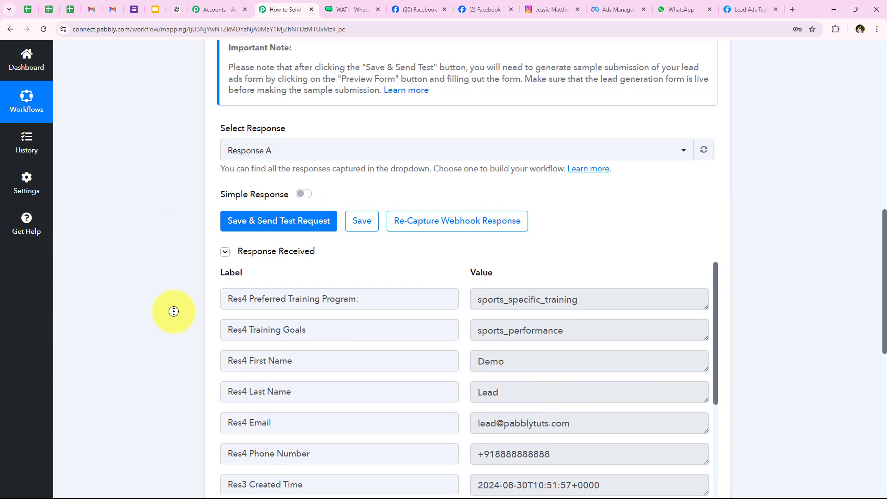
pyautogui.scroll(5, 184, 277)
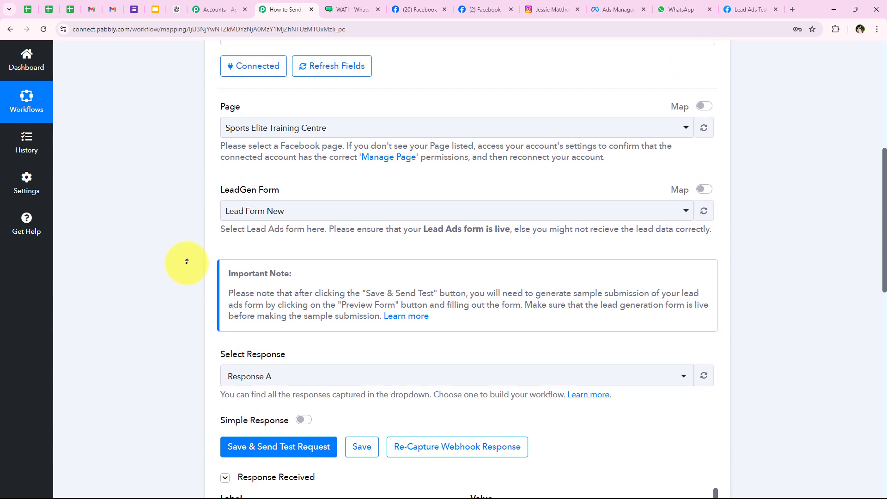
pyautogui.scroll(7, 186, 261)
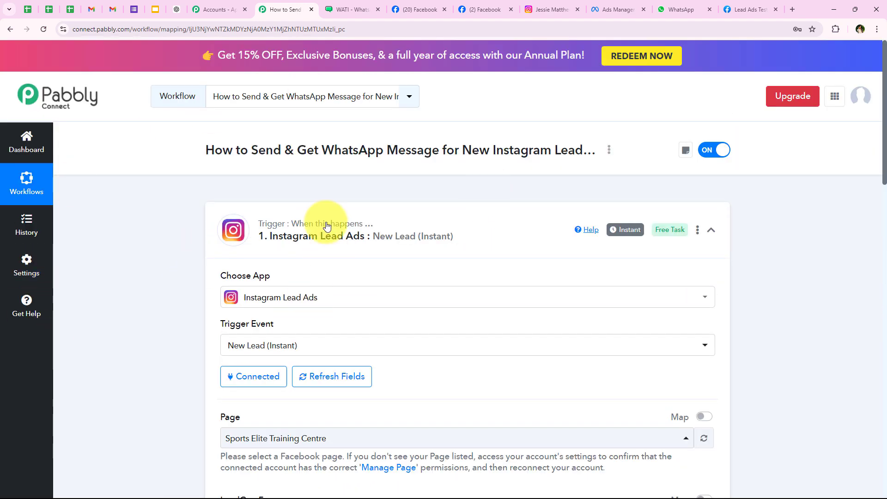
pyautogui.click(217, 214)
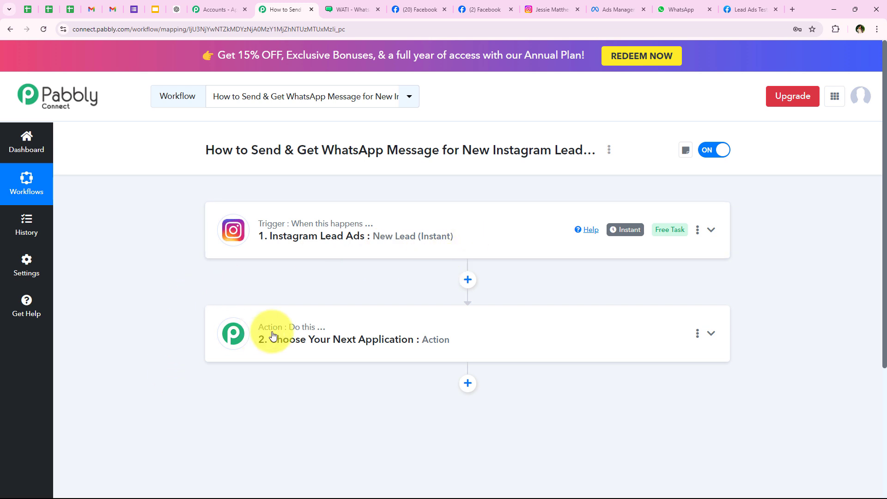
pyautogui.moveTo(273, 336)
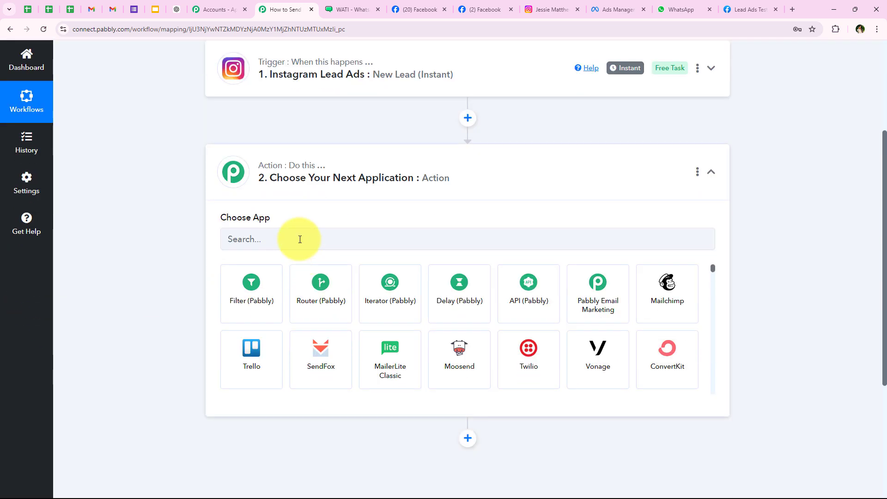
# Search 'Wat', choose WATI, and set the action event to Send Template Message
pyautogui.click(283, 238)
pyautogui.write('W')
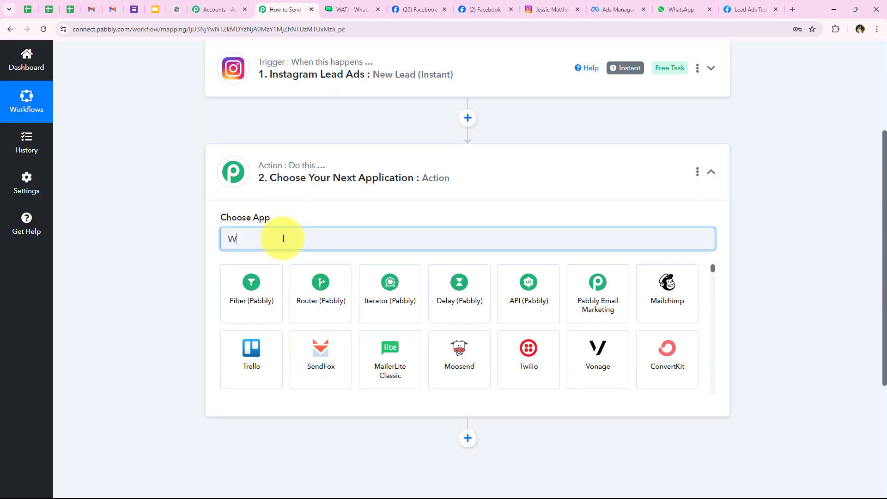
pyautogui.write('ati')
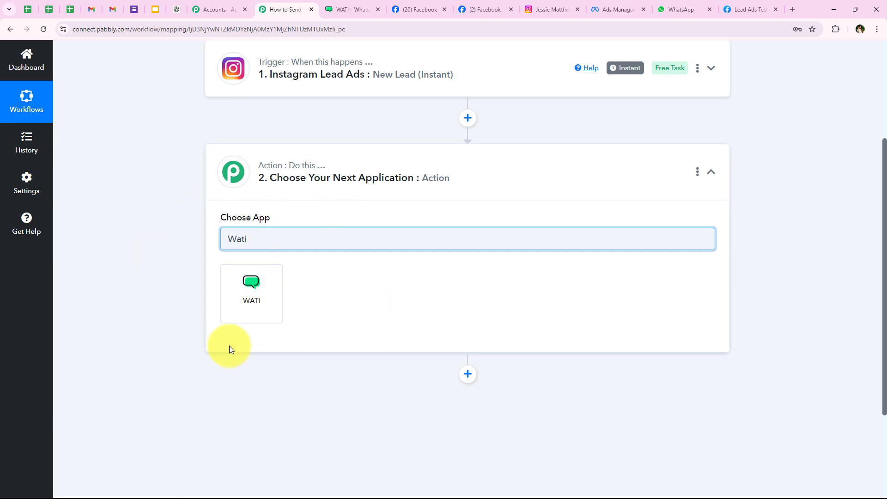
pyautogui.click(235, 315)
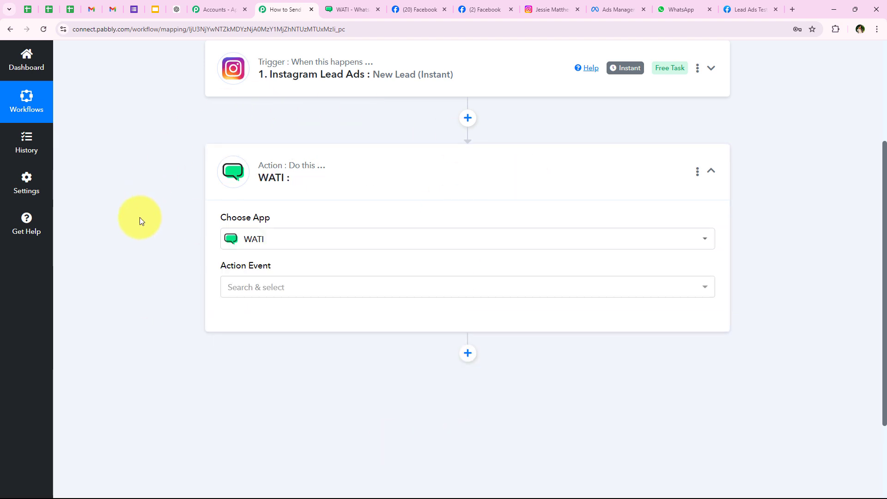
pyautogui.moveTo(221, 267); pyautogui.dragTo(258, 283)
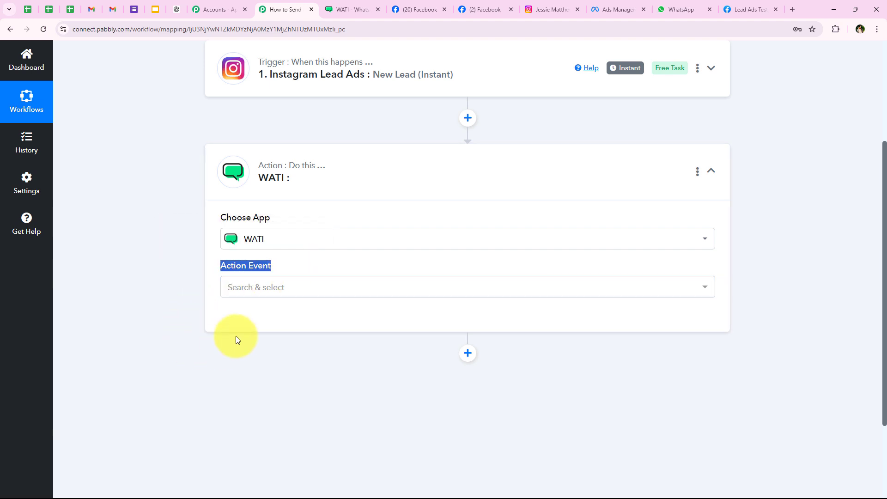
pyautogui.click(244, 292)
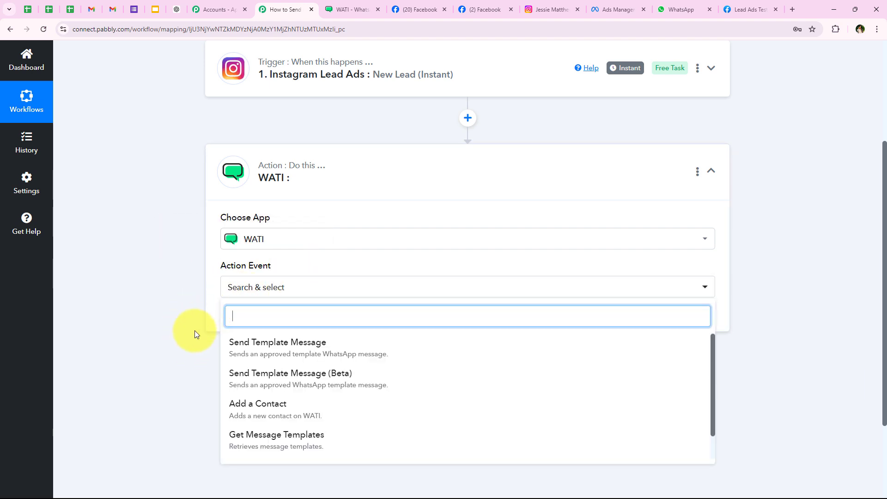
pyautogui.click(247, 350)
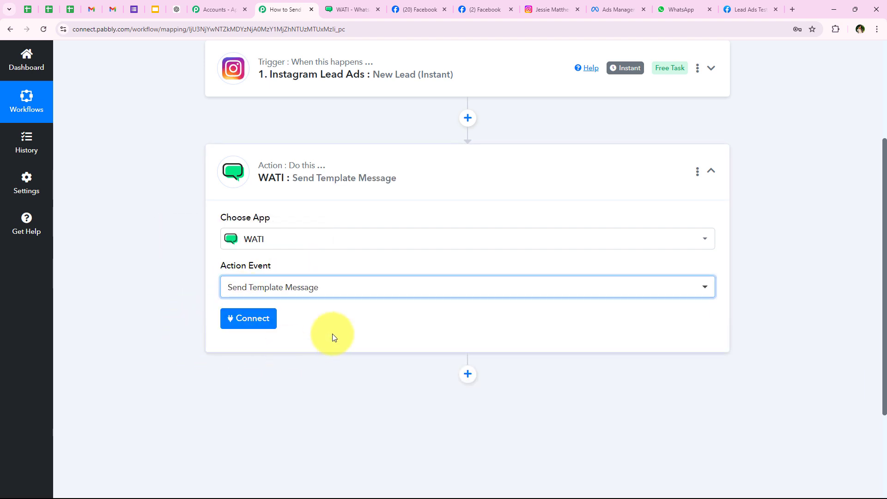
# Begin connecting WATI using a new connection named WATI #7
pyautogui.click(245, 324)
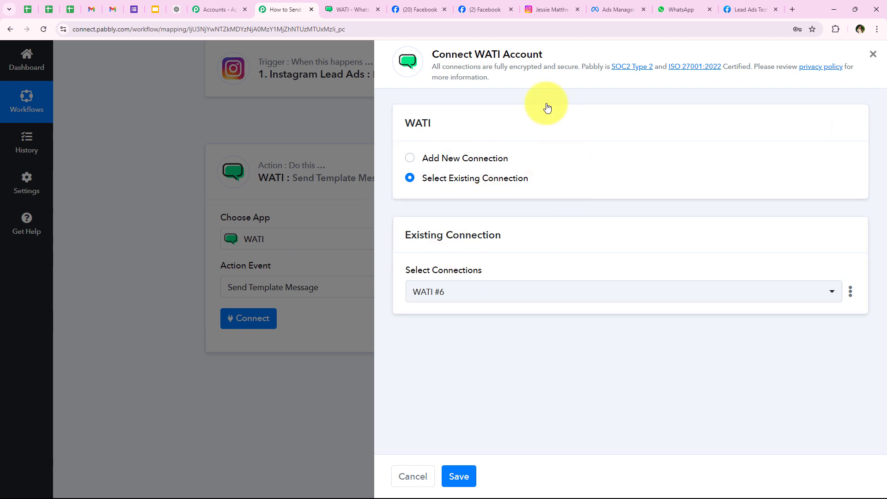
pyautogui.click(490, 181)
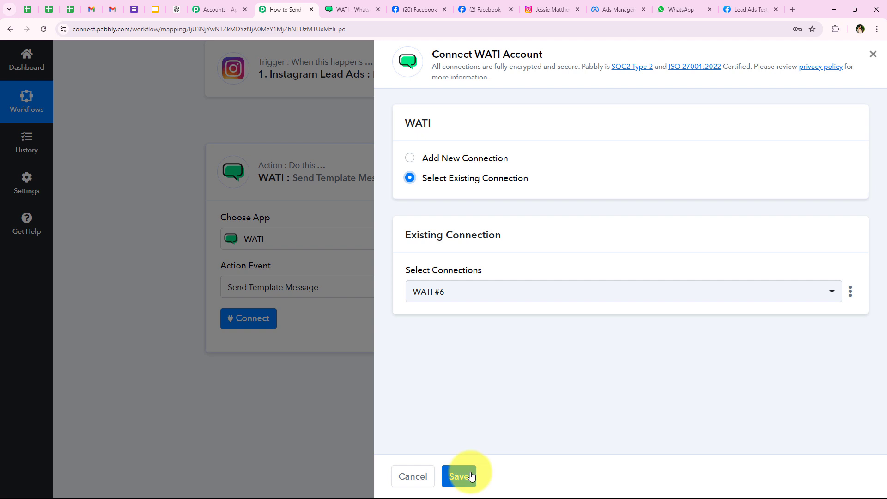
pyautogui.click(491, 156)
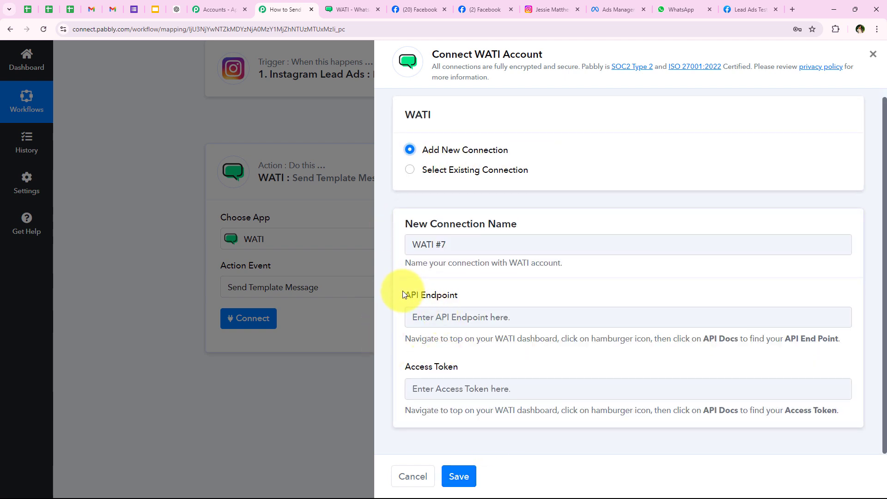
pyautogui.moveTo(405, 366); pyautogui.dragTo(512, 362)
pyautogui.click(512, 363)
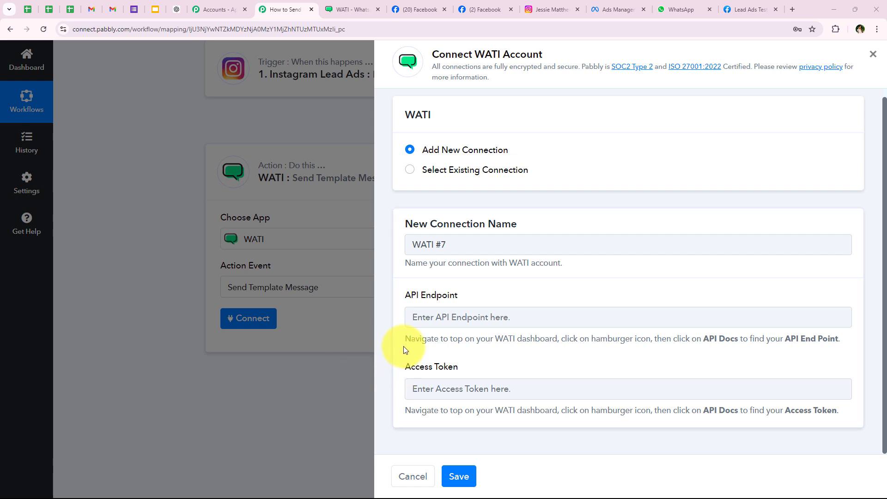
# Review the help text on where to find the WATI API Endpoint and Access Token
pyautogui.moveTo(403, 340); pyautogui.dragTo(653, 350)
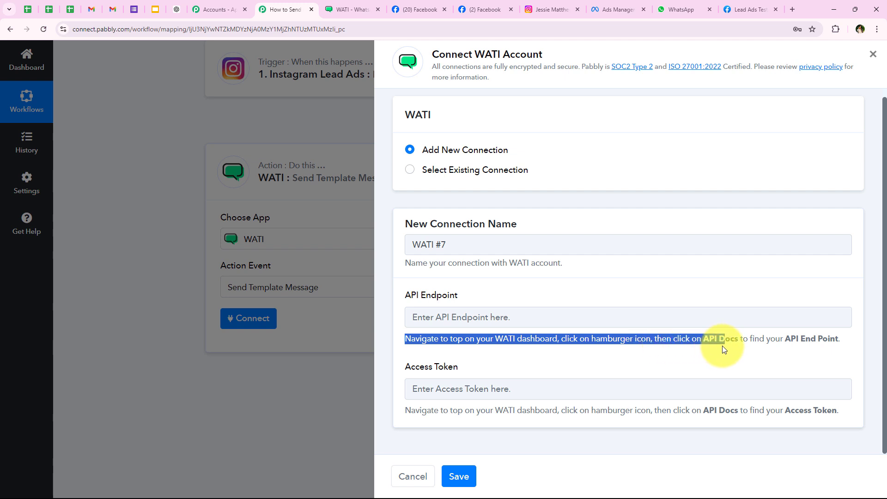
pyautogui.moveTo(737, 346); pyautogui.dragTo(784, 347)
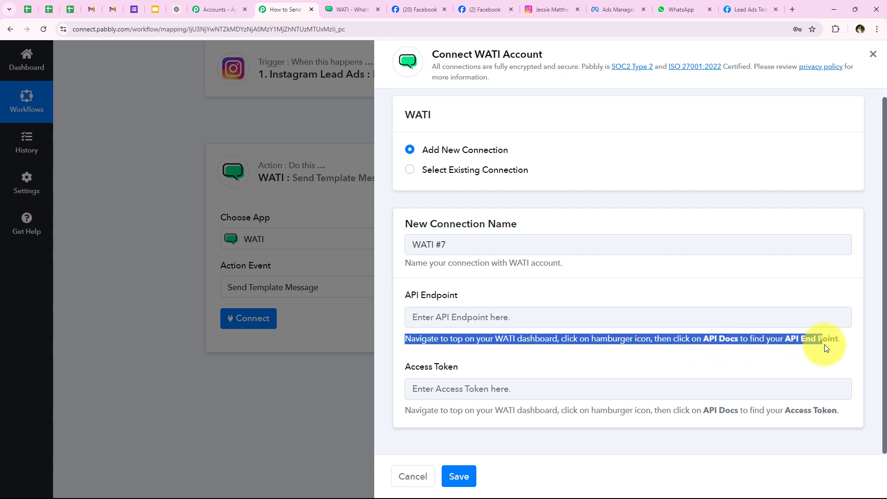
pyautogui.click(768, 361)
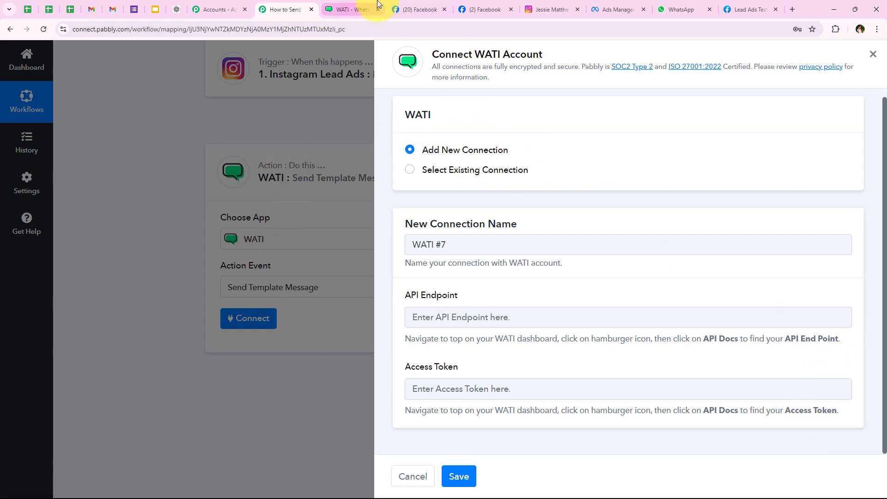
pyautogui.click(351, 9)
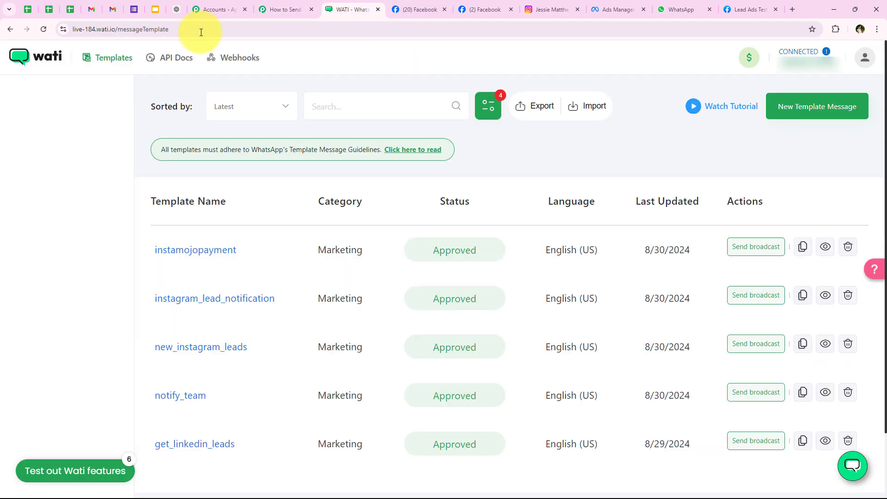
# In WATI's API Docs, copy the API Endpoint address
pyautogui.click(171, 66)
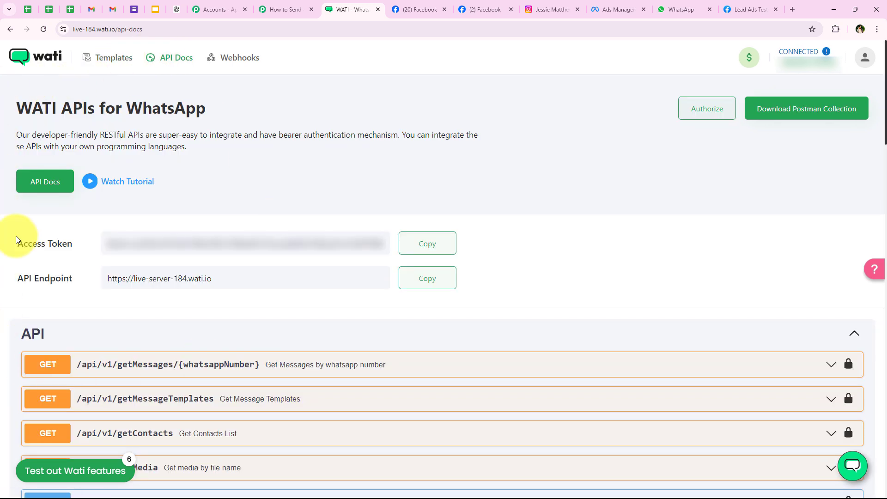
pyautogui.click(20, 278)
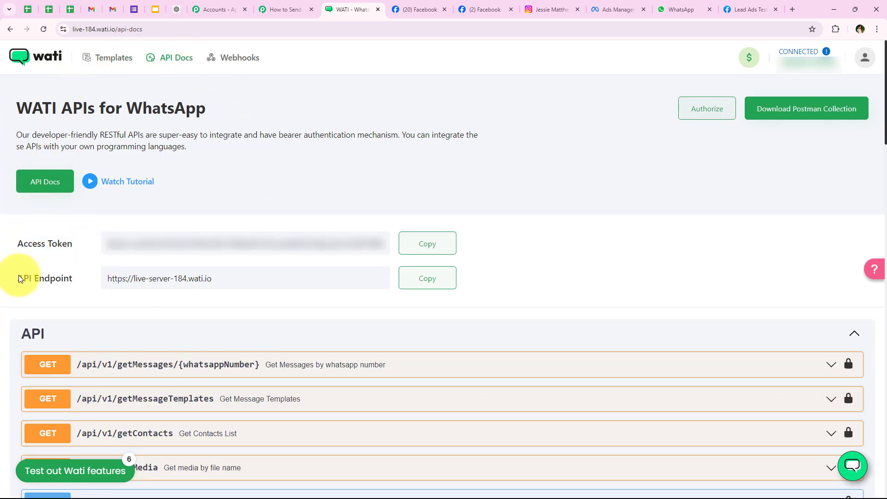
pyautogui.click(59, 324)
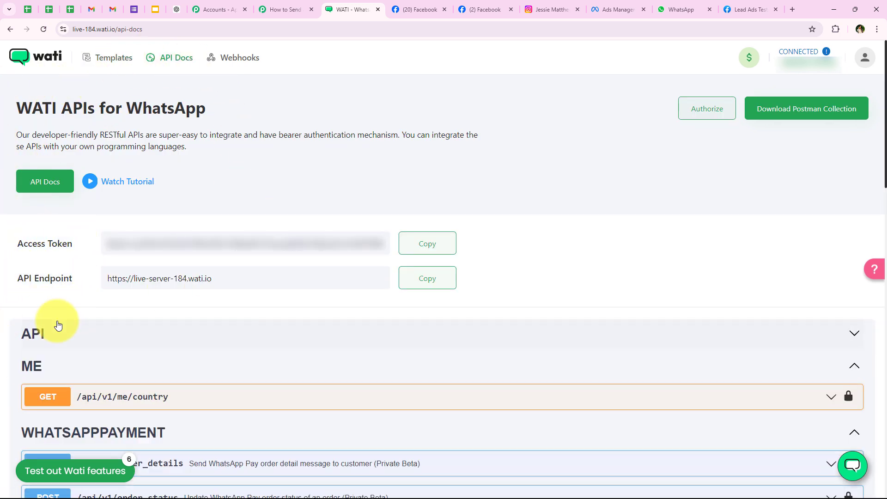
pyautogui.click(419, 275)
# Paste the copied API Endpoint and Access Token into the WATI #7 connection form
pyautogui.click(277, 9)
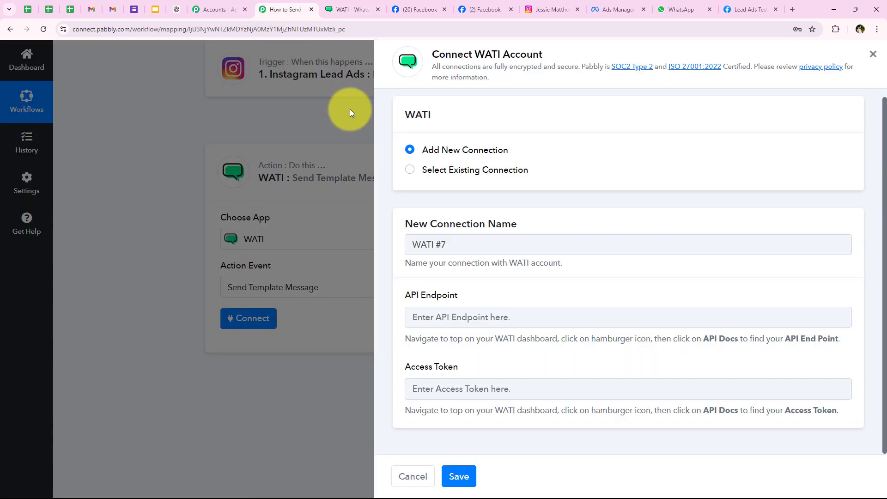
pyautogui.rightClick(437, 317)
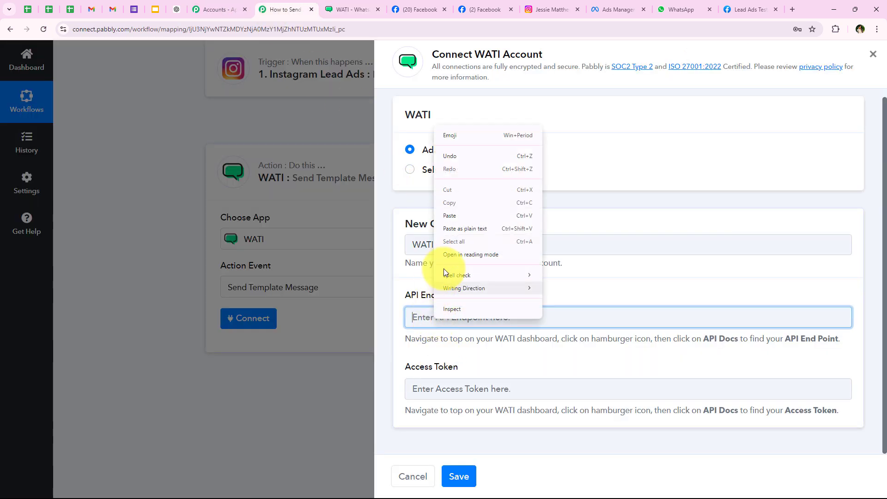
pyautogui.click(452, 220)
pyautogui.click(452, 394)
pyautogui.rightClick(452, 394)
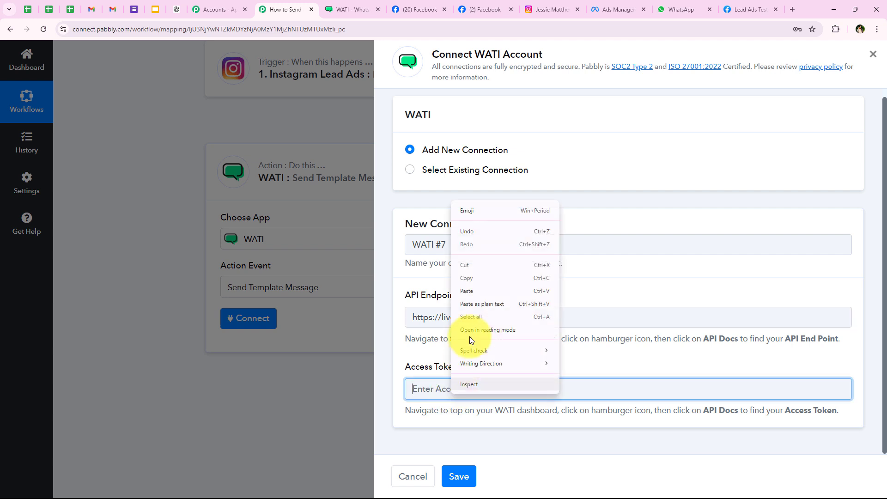
pyautogui.click(480, 296)
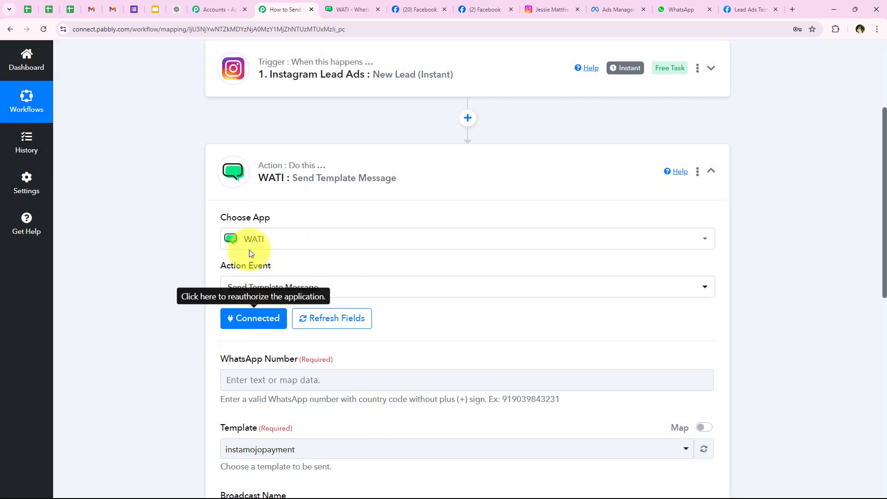
# Browse the Instagram Lead Ads data available for mapping into WhatsApp Number
pyautogui.scroll(-3, 154, 301)
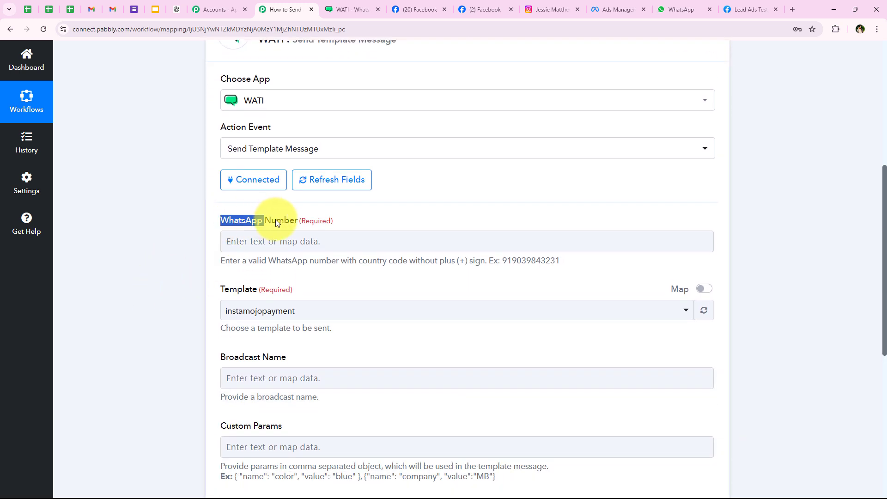
pyautogui.moveTo(296, 216); pyautogui.dragTo(298, 217)
pyautogui.click(247, 241)
pyautogui.scroll(-4, 254, 122)
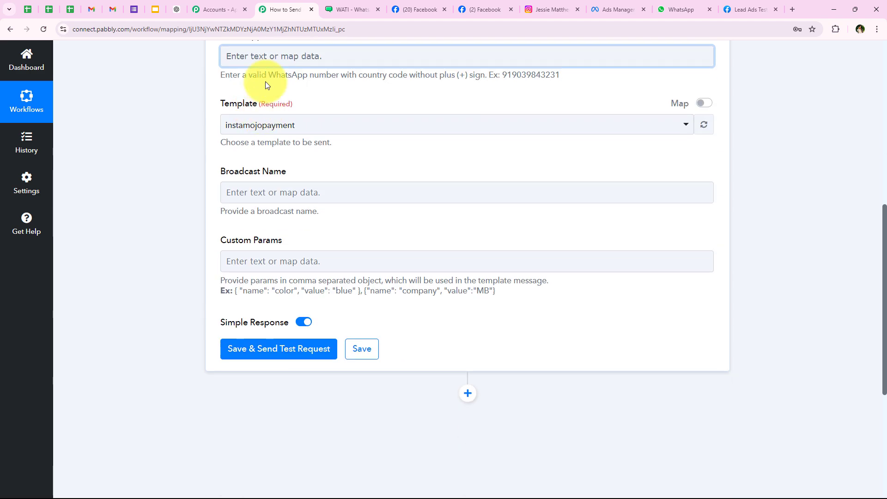
pyautogui.scroll(1, 220, 144)
pyautogui.click(254, 103)
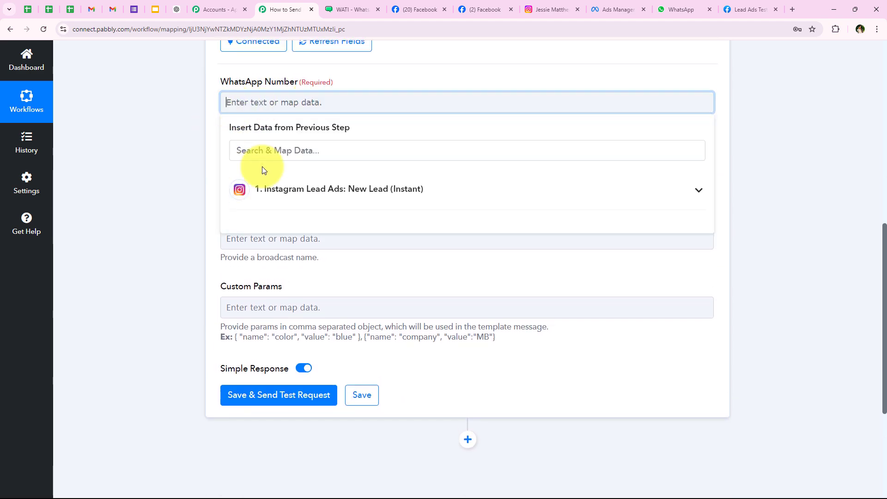
pyautogui.scroll(1, 254, 144)
pyautogui.click(253, 147)
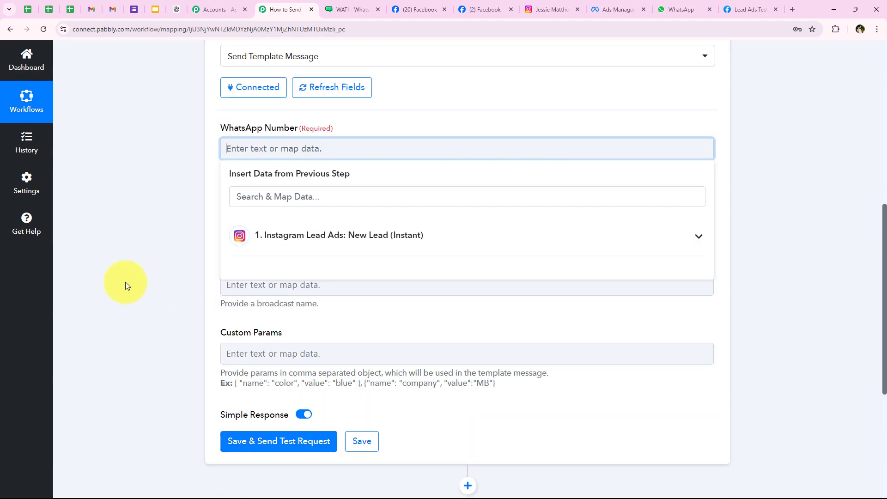
pyautogui.scroll(-1, 126, 282)
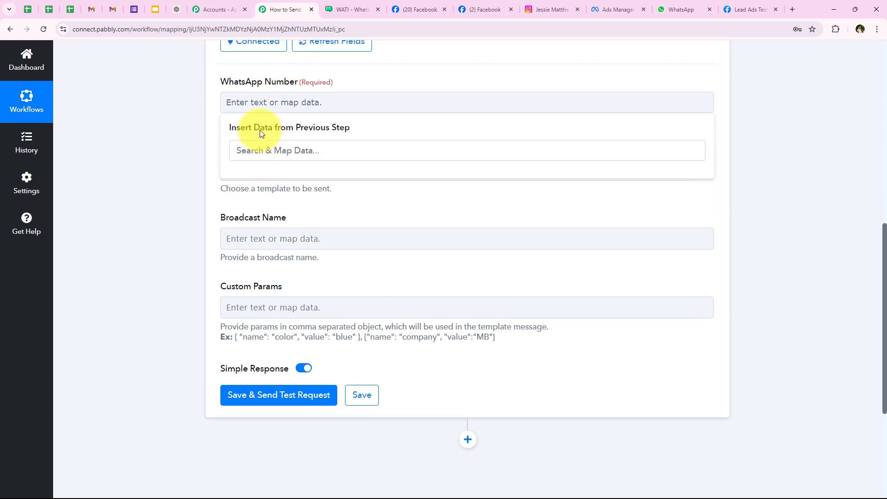
pyautogui.click(234, 109)
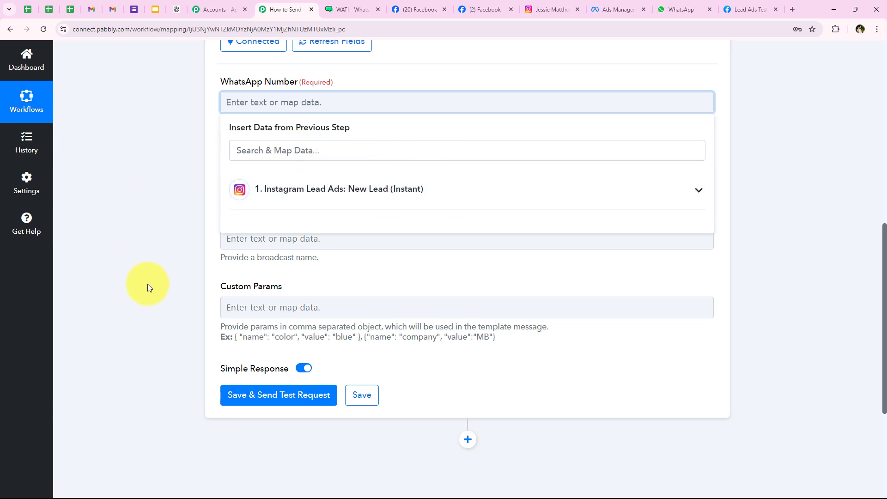
pyautogui.click(697, 190)
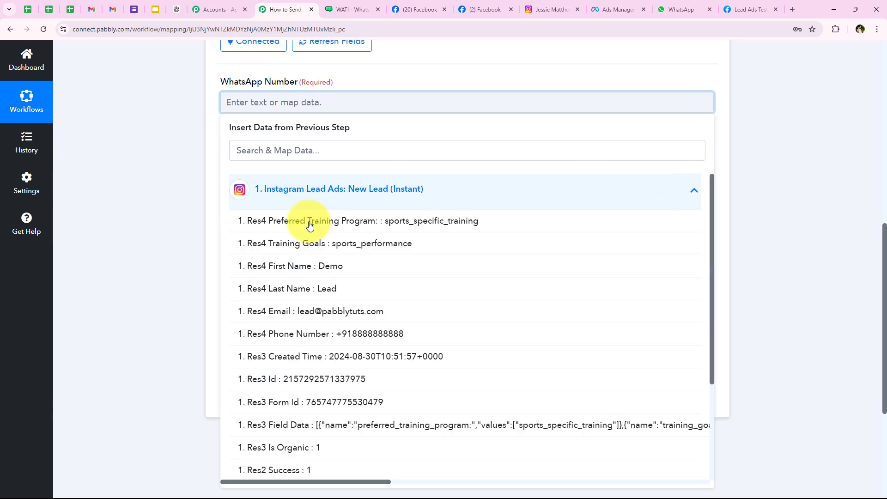
pyautogui.click(297, 188)
pyautogui.click(173, 244)
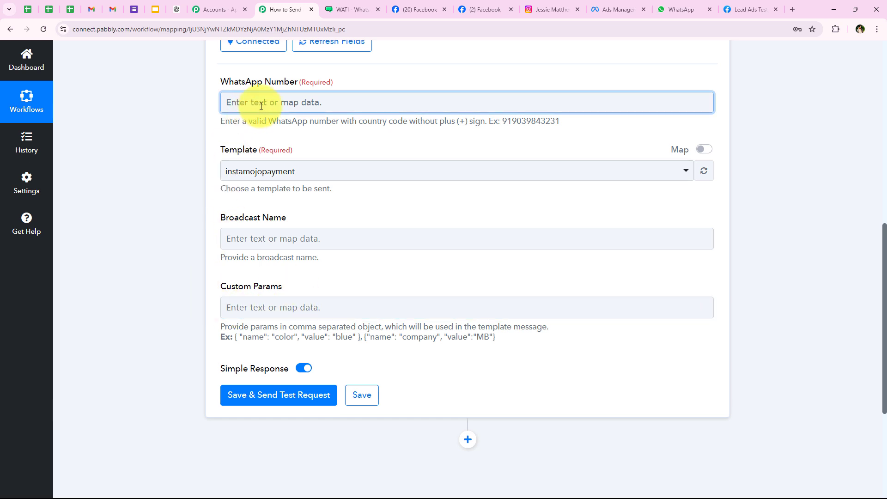
# Clear the typed sample number and map the lead's Res4 Phone Number into WhatsApp Number
pyautogui.click(198, 107)
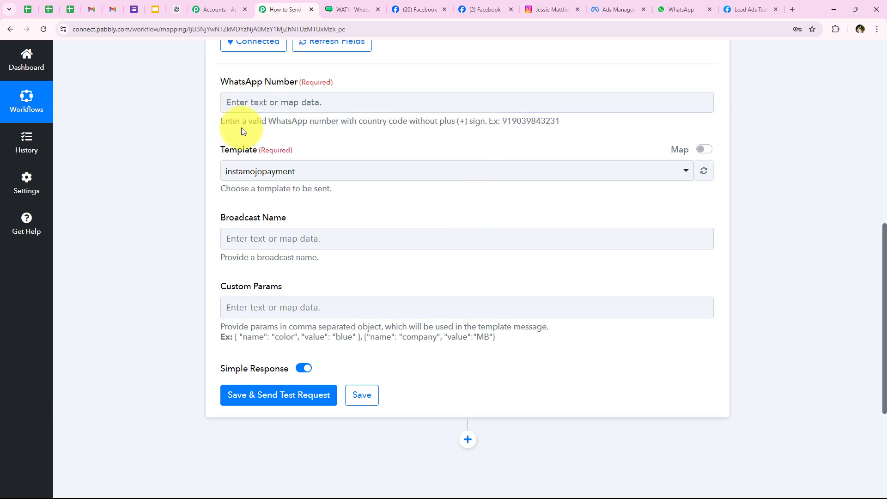
pyautogui.click(288, 107)
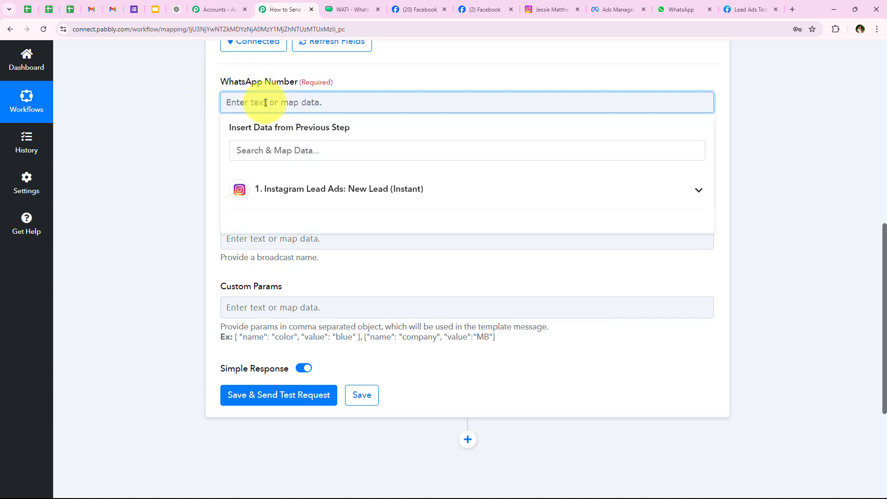
pyautogui.write('8888888888')
pyautogui.moveTo(349, 101); pyautogui.dragTo(223, 95)
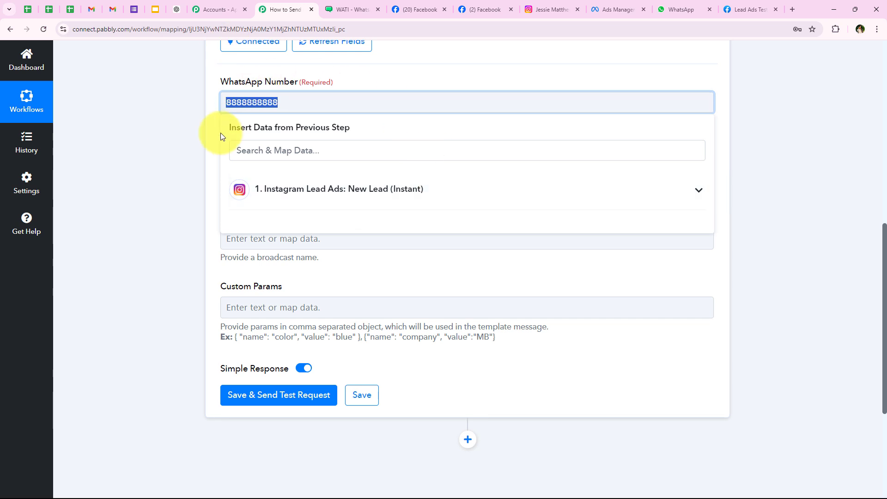
pyautogui.press('BackSpace')
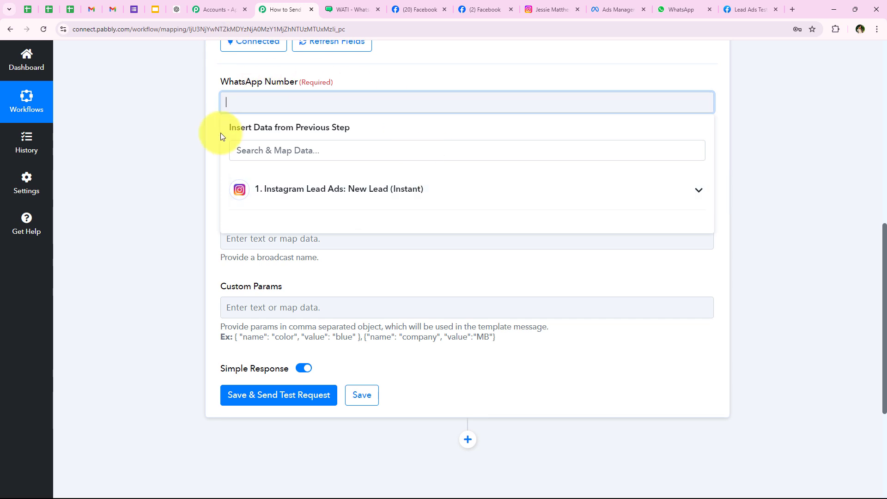
pyautogui.click(261, 188)
pyautogui.click(276, 148)
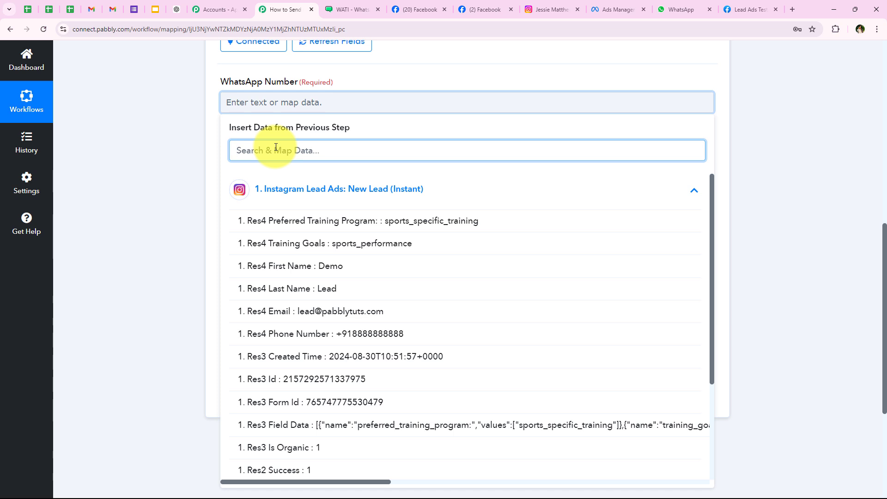
pyautogui.click(413, 335)
pyautogui.click(211, 143)
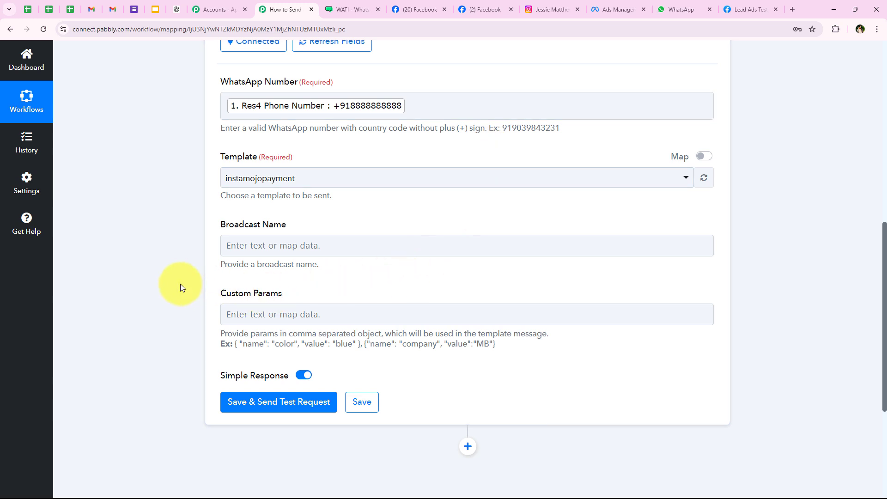
# Choose the new_instagram_leads template and look it over in WATI
pyautogui.doubleClick(235, 157)
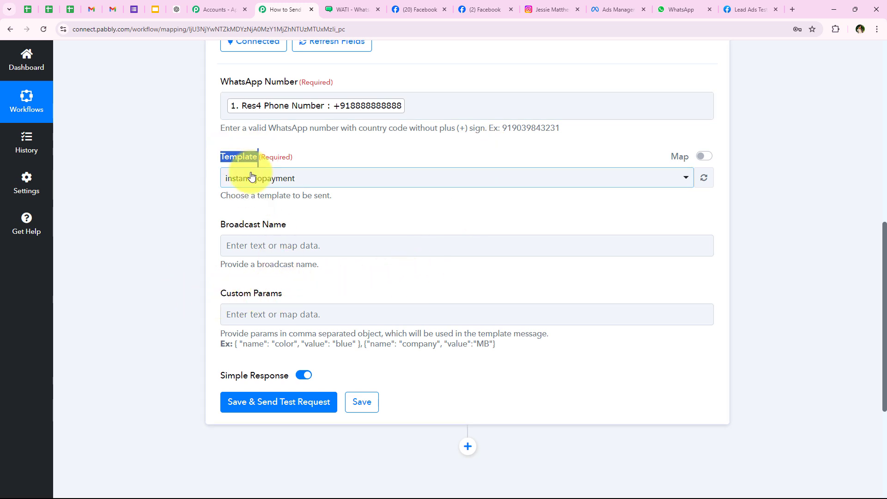
pyautogui.click(234, 179)
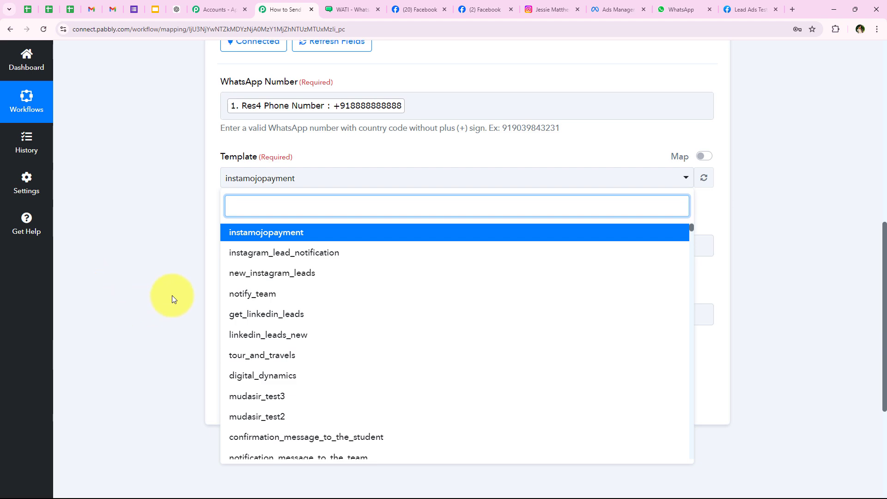
pyautogui.click(280, 274)
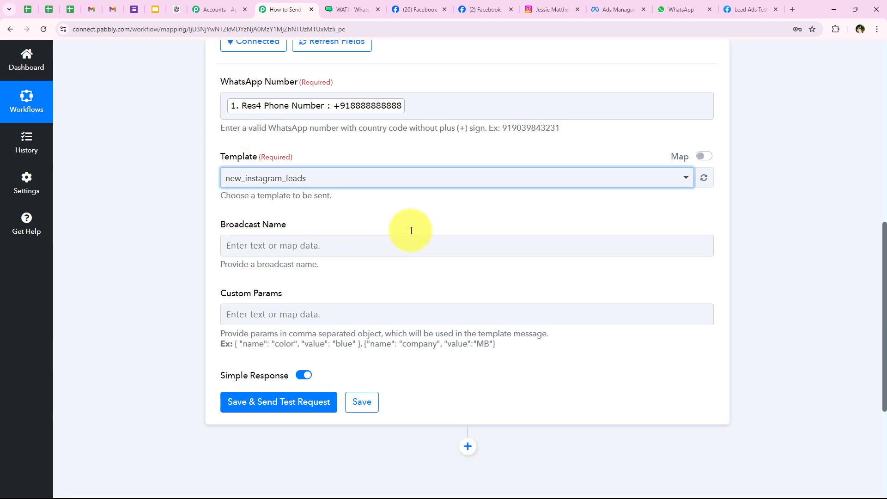
pyautogui.click(350, 9)
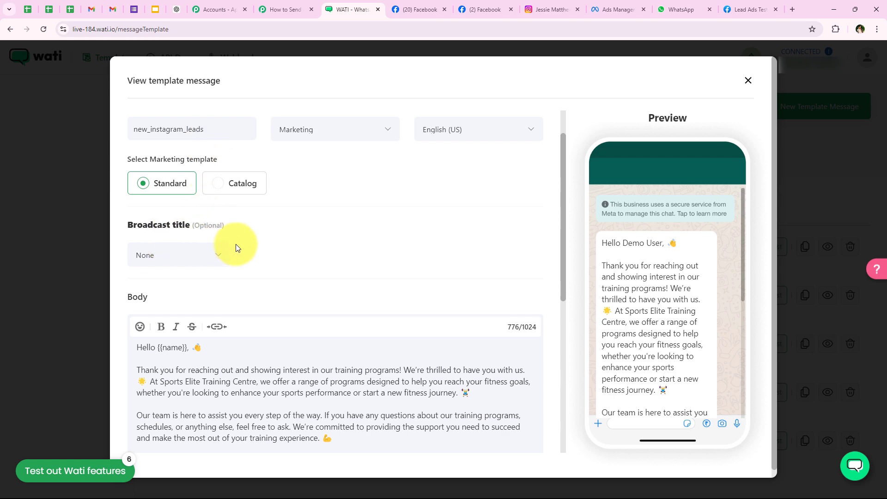
pyautogui.scroll(-2, 249, 245)
pyautogui.scroll(3, 266, 243)
pyautogui.scroll(-3, 208, 208)
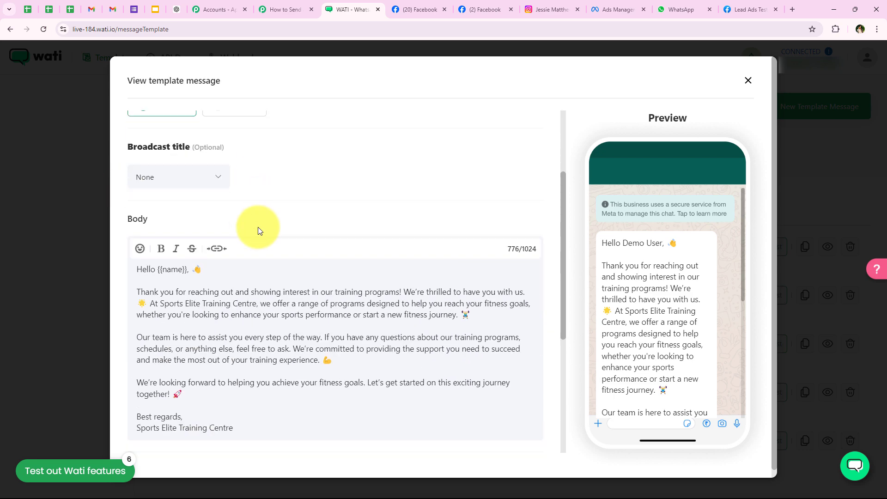
pyautogui.scroll(-1, 258, 231)
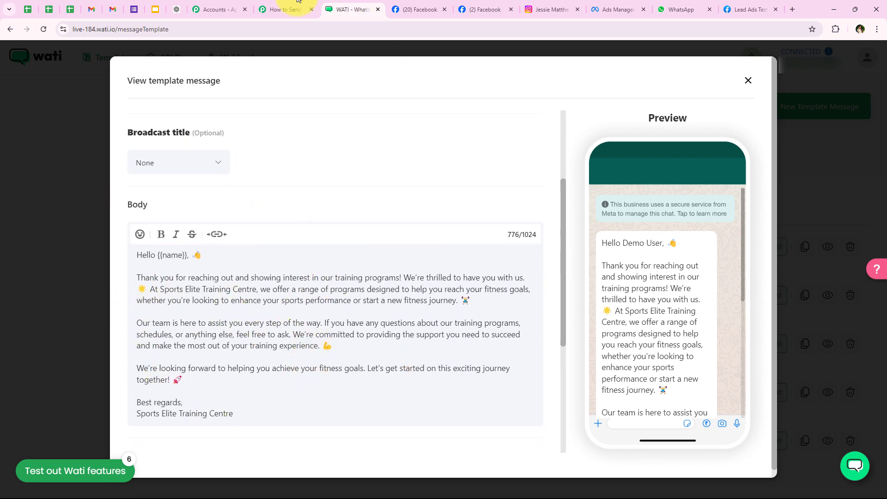
pyautogui.click(284, 8)
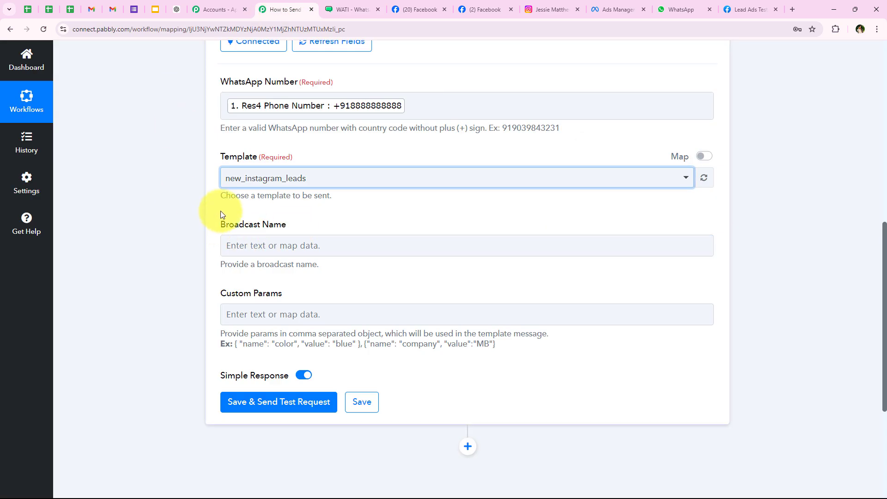
# Enter Leads as the WATI step's Broadcast Name
pyautogui.click(244, 246)
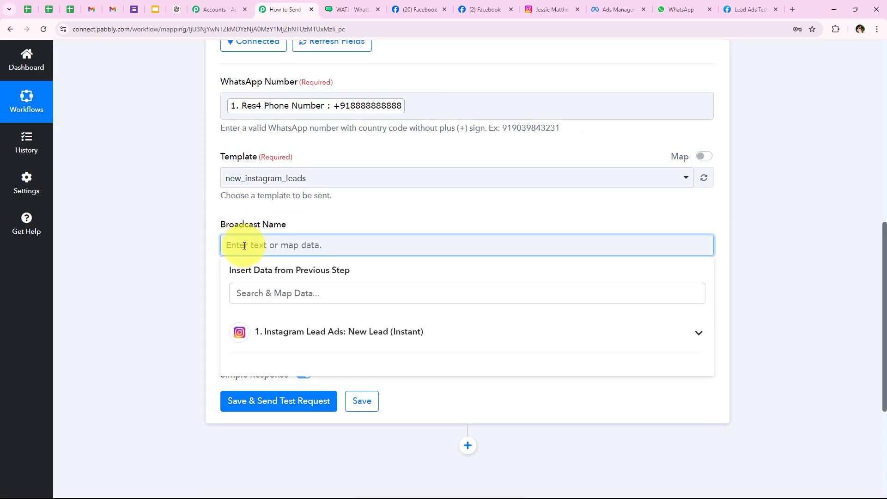
pyautogui.write('Leads')
pyautogui.click(143, 222)
pyautogui.scroll(-1, 142, 222)
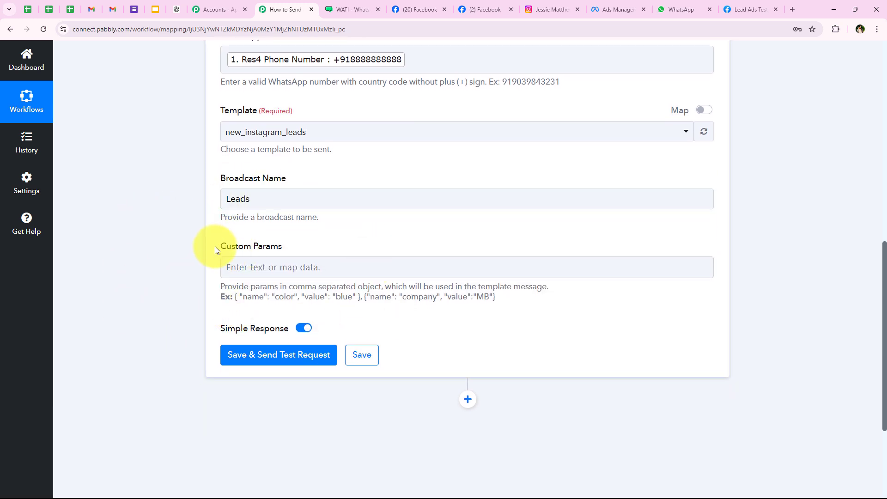
pyautogui.moveTo(215, 246); pyautogui.dragTo(291, 244)
pyautogui.click(183, 275)
# Inspect the template's {{name}} variable and its 'Hello Demo User' preview greeting in WATI
pyautogui.click(365, 5)
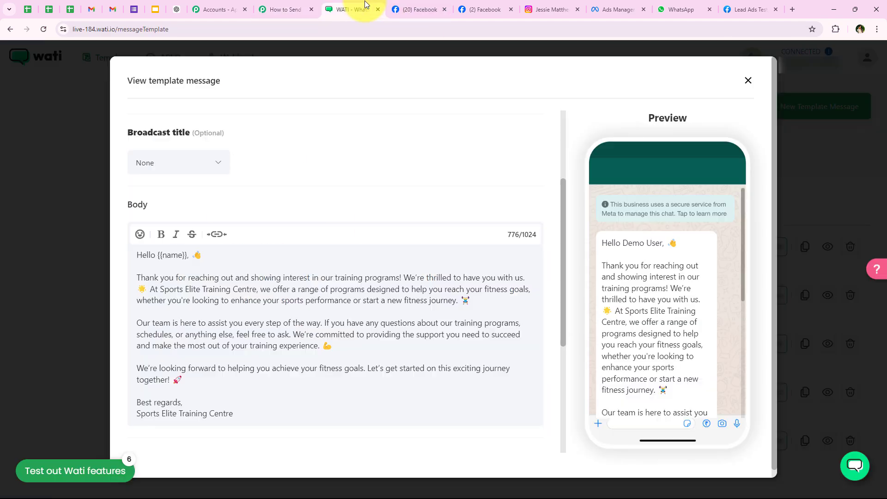
pyautogui.scroll(-1, 148, 277)
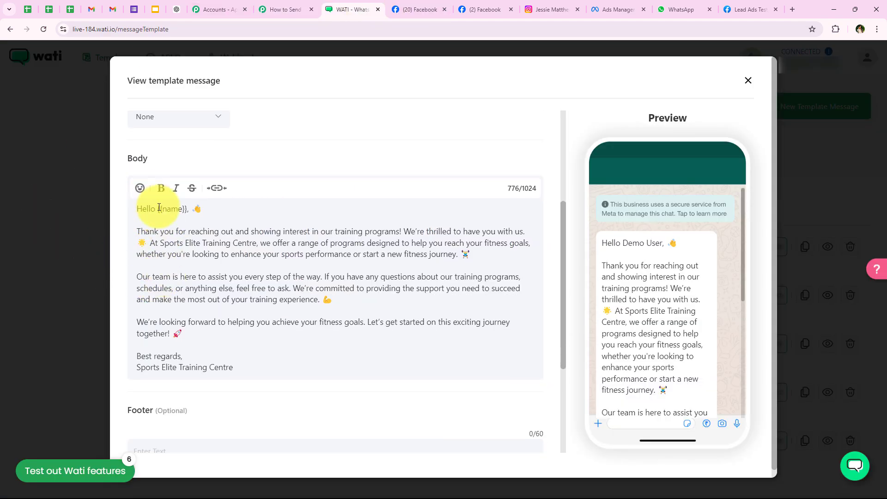
pyautogui.moveTo(159, 207); pyautogui.dragTo(182, 208)
pyautogui.click(249, 335)
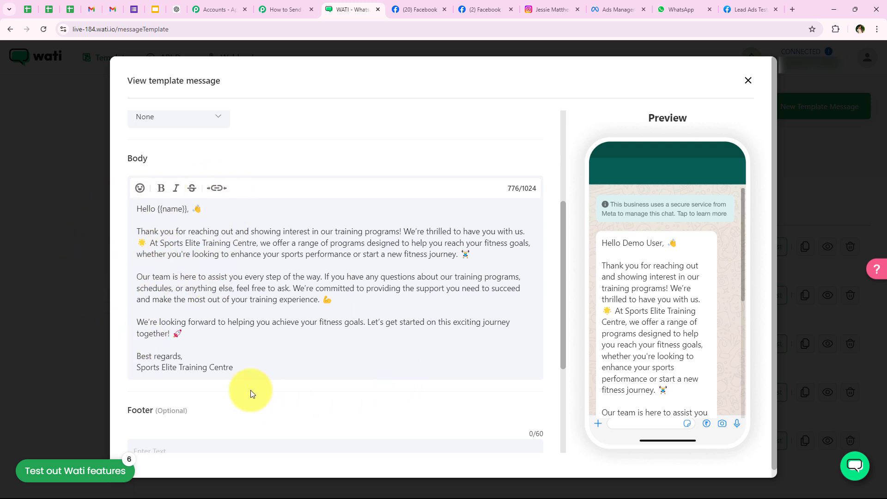
pyautogui.moveTo(603, 245); pyautogui.dragTo(664, 245)
pyautogui.click(629, 234)
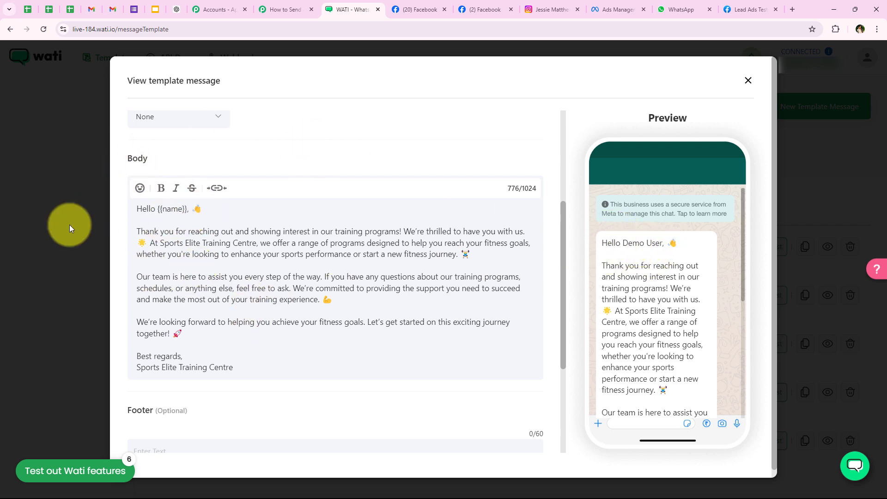
# Paste the example params into Custom Params and replace 'color' with the WATI template's name variable
pyautogui.click(285, 10)
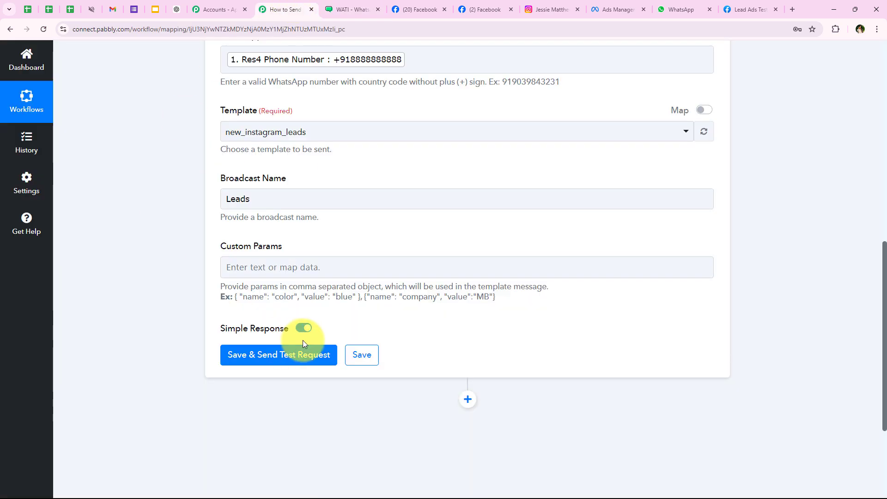
pyautogui.click(351, 10)
pyautogui.click(279, 8)
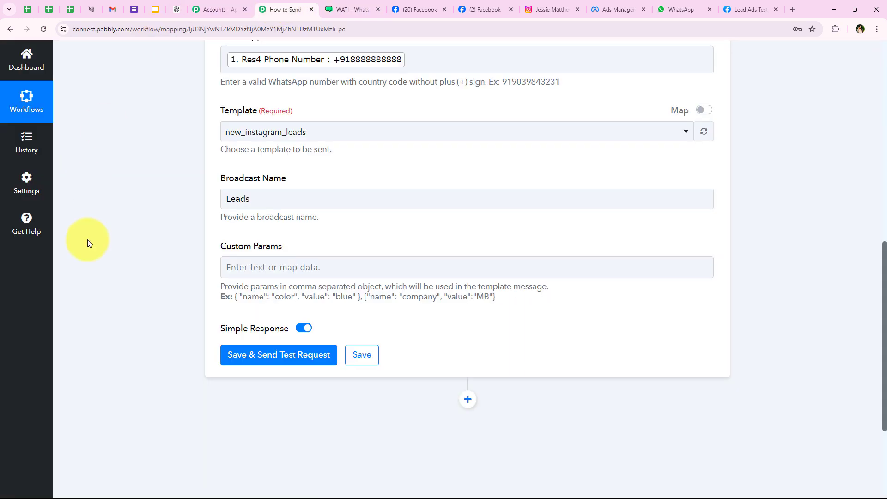
pyautogui.scroll(-1, 114, 314)
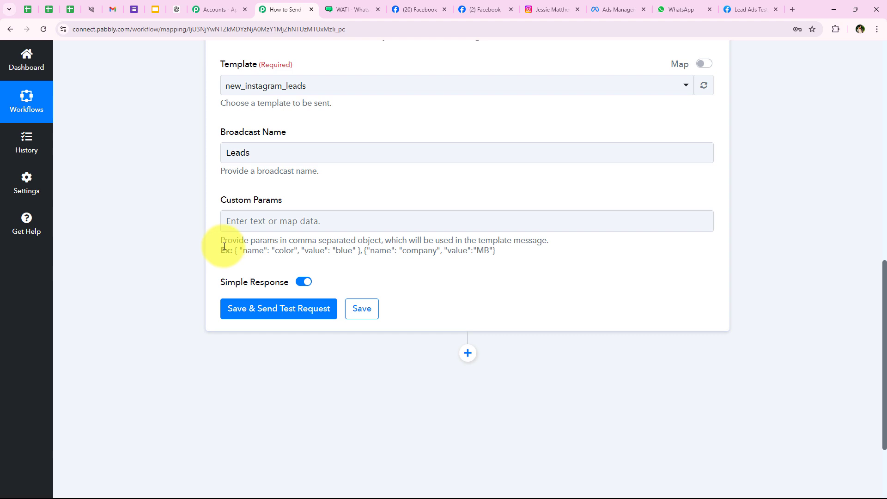
pyautogui.moveTo(234, 254); pyautogui.dragTo(367, 254)
pyautogui.hotkey('ctrl', 'c')
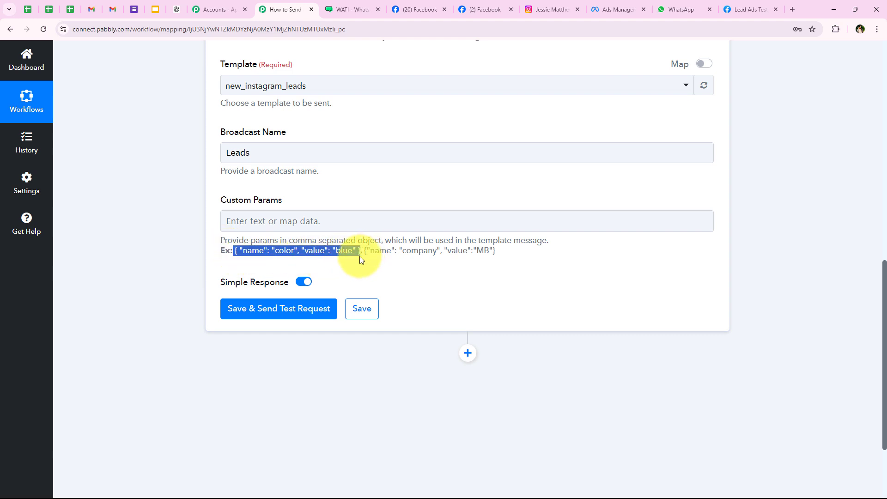
pyautogui.click(318, 220)
pyautogui.hotkey('ctrl', 'v')
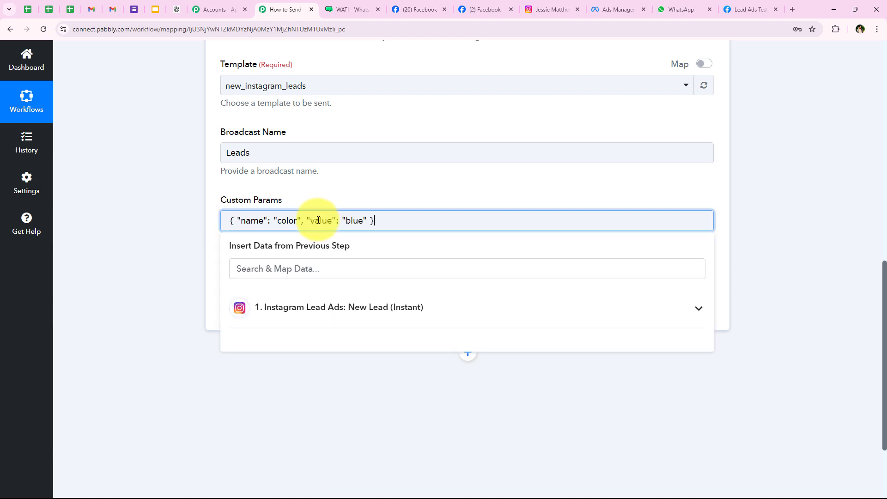
pyautogui.click(134, 165)
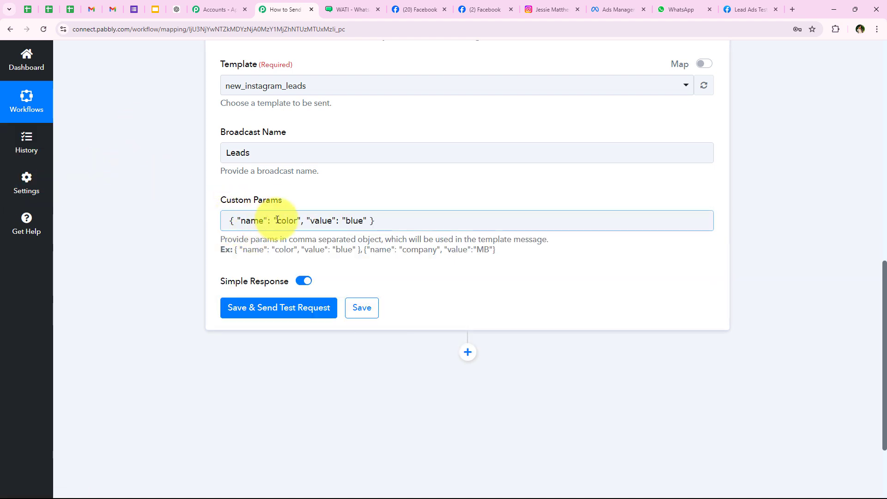
pyautogui.doubleClick(287, 221)
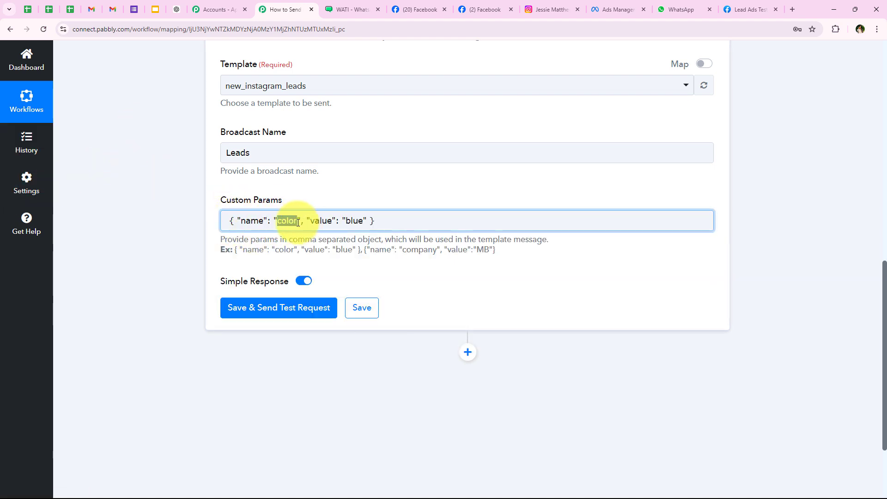
pyautogui.click(344, 9)
pyautogui.moveTo(163, 212); pyautogui.dragTo(180, 211)
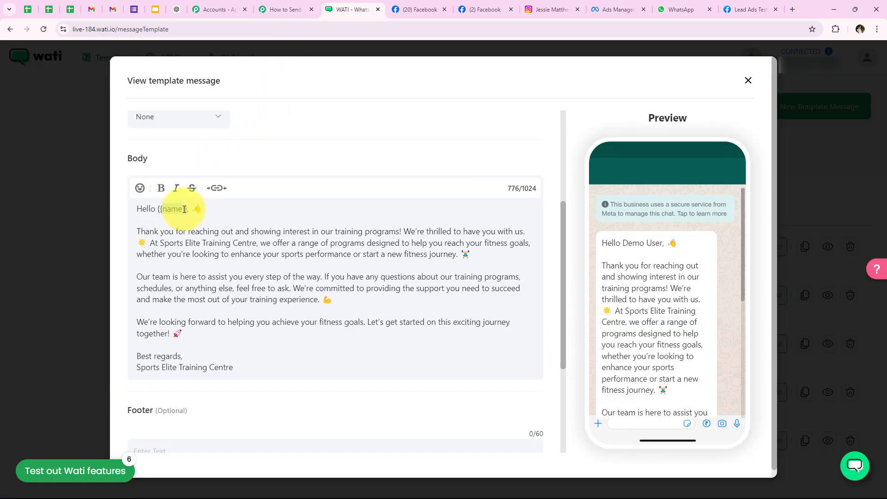
pyautogui.click(284, 9)
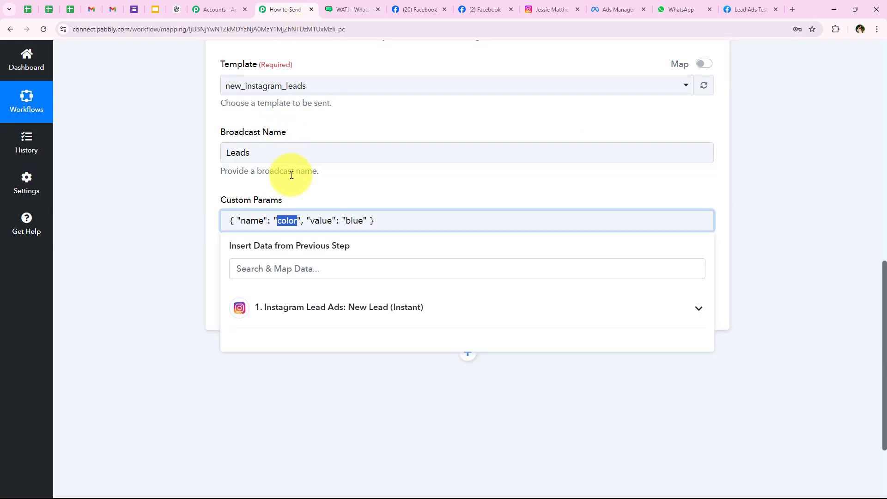
pyautogui.write('name')
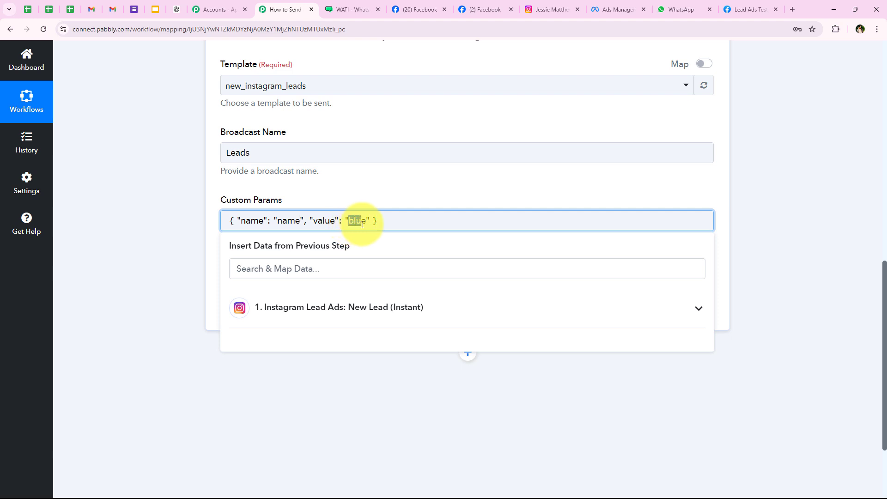
# Map the lead's First Name and Last Name as the name value, checking it against the WATI template
pyautogui.click(342, 268)
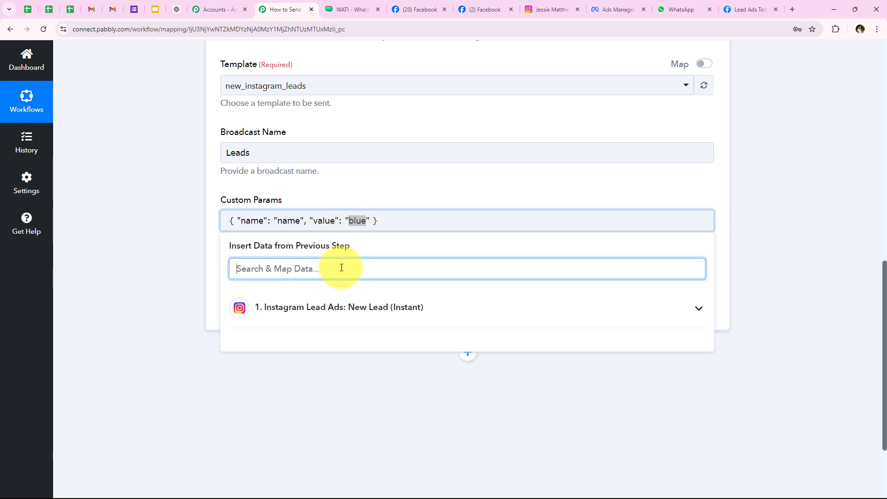
pyautogui.write('name')
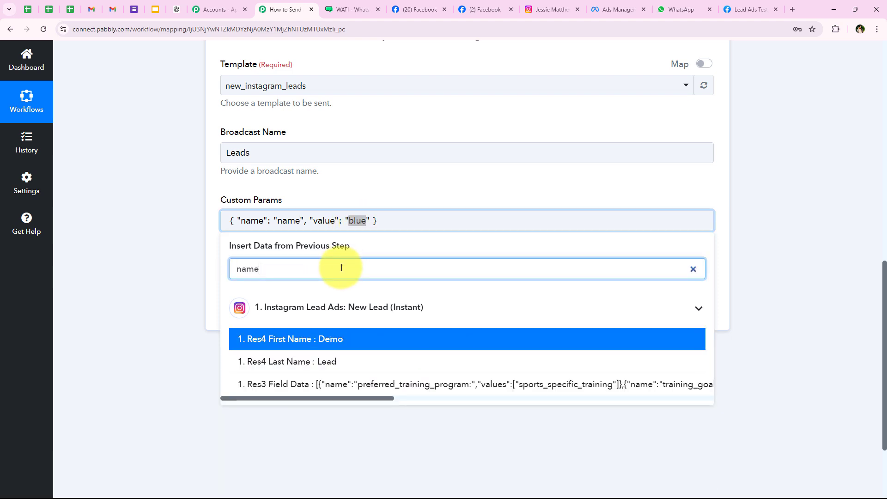
pyautogui.click(360, 340)
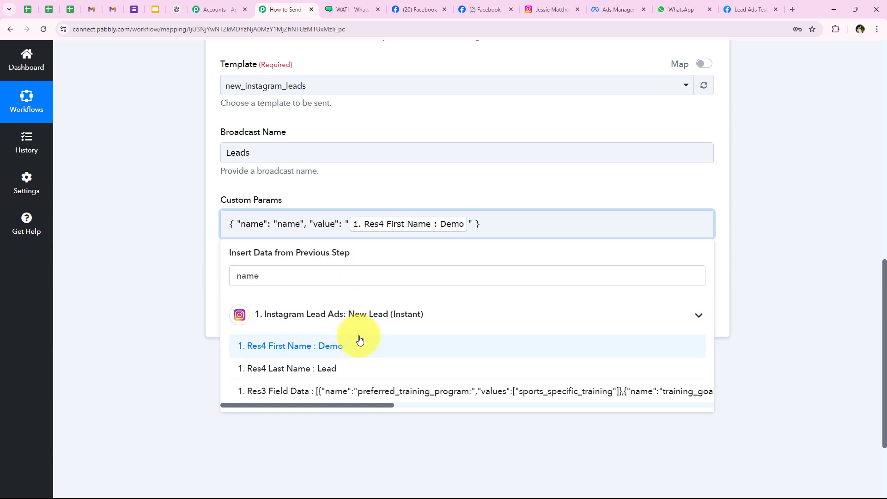
pyautogui.click(359, 365)
pyautogui.click(148, 230)
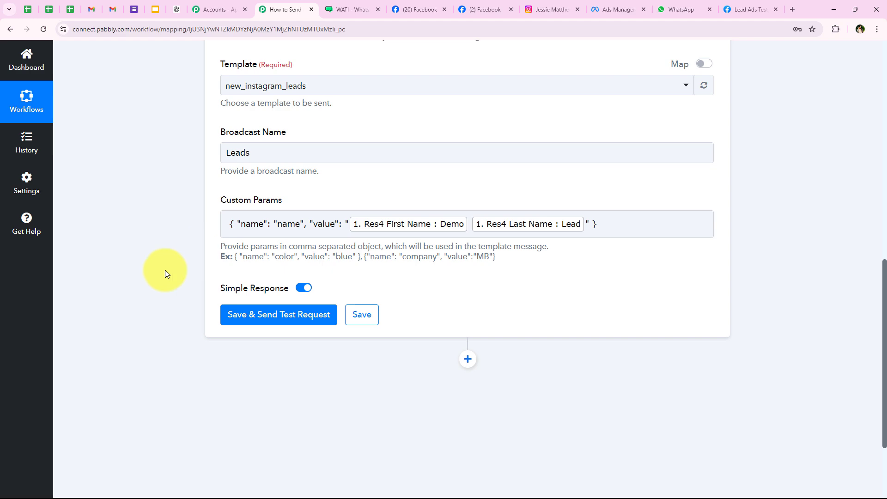
pyautogui.click(352, 9)
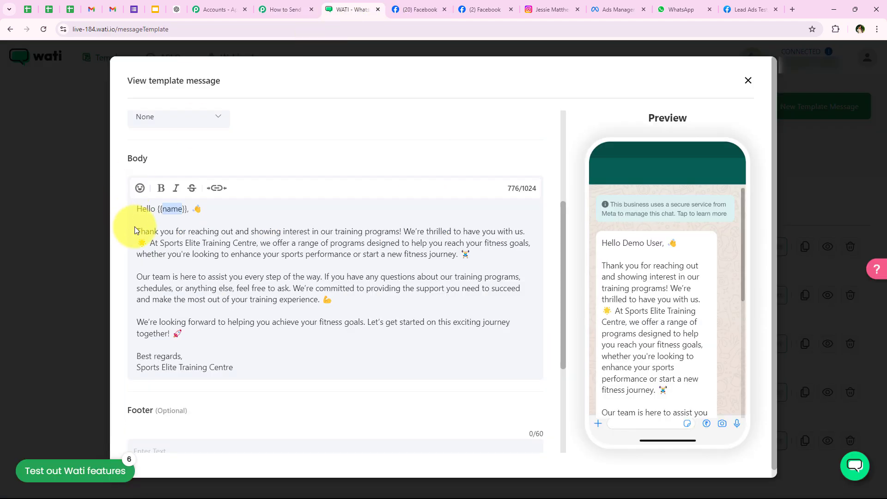
pyautogui.click(291, 10)
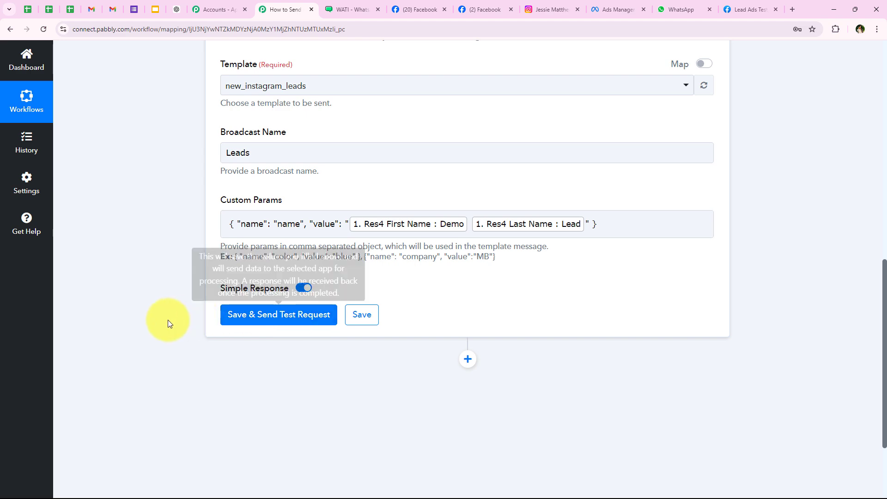
pyautogui.scroll(2, 159, 311)
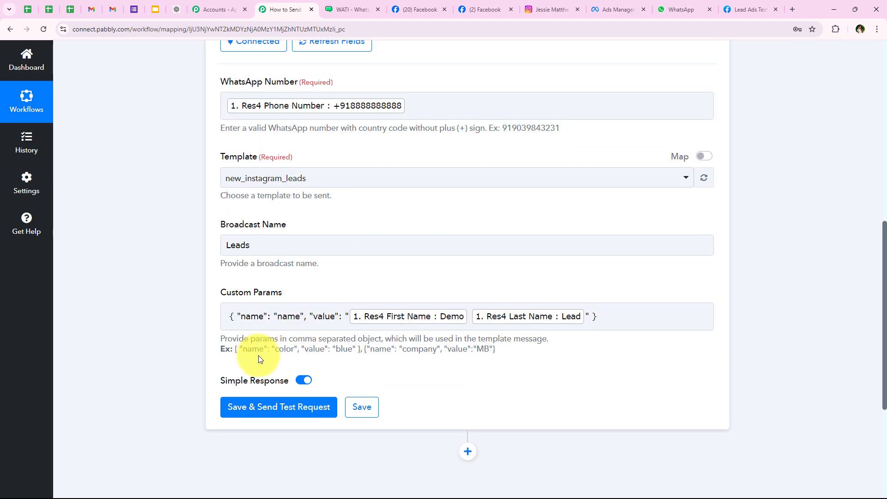
pyautogui.scroll(-2, 180, 268)
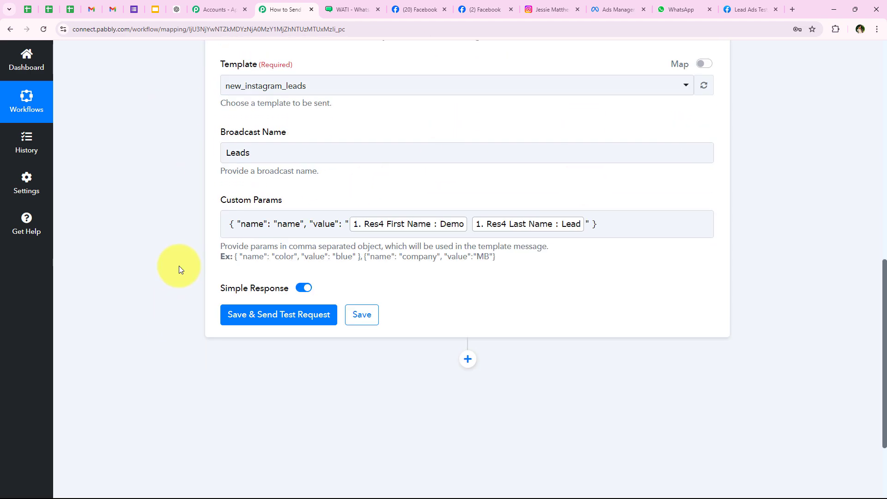
pyautogui.scroll(1, 177, 266)
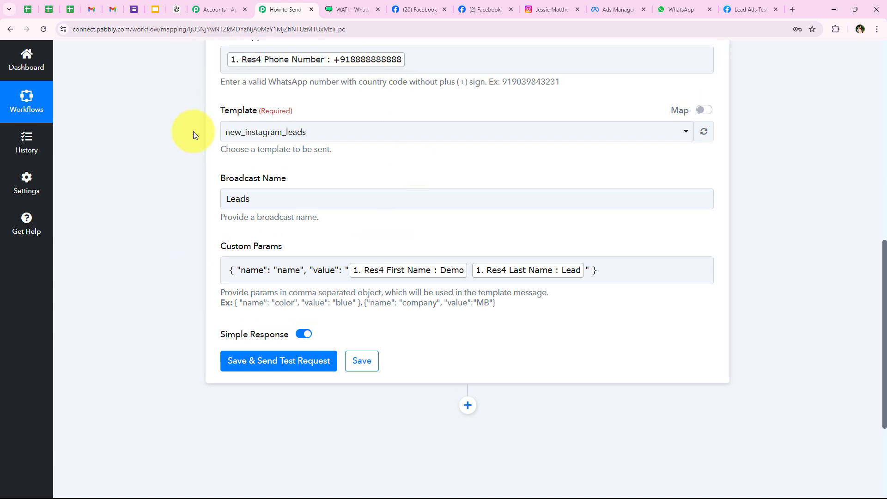
# Replace the mapped WhatsApp number with a test number and send a test request that returns a successful response
pyautogui.click(442, 55)
pyautogui.press('BackSpace')
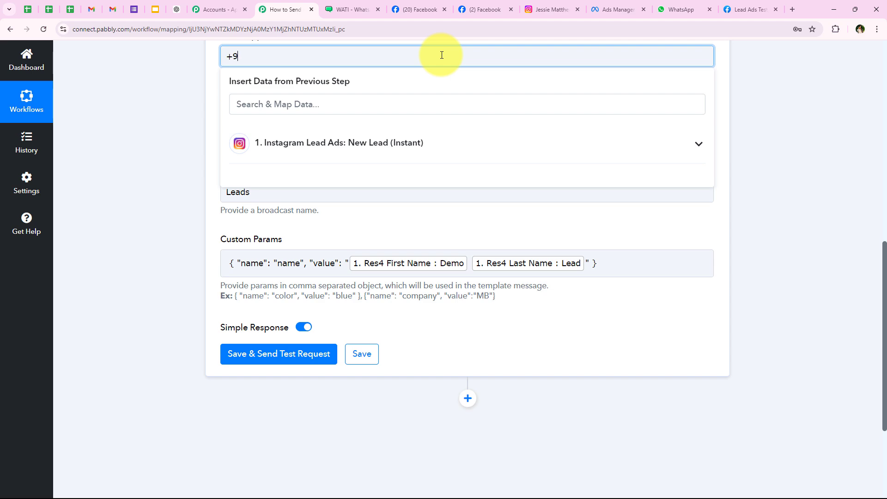
pyautogui.click(254, 356)
pyautogui.scroll(-3, 176, 355)
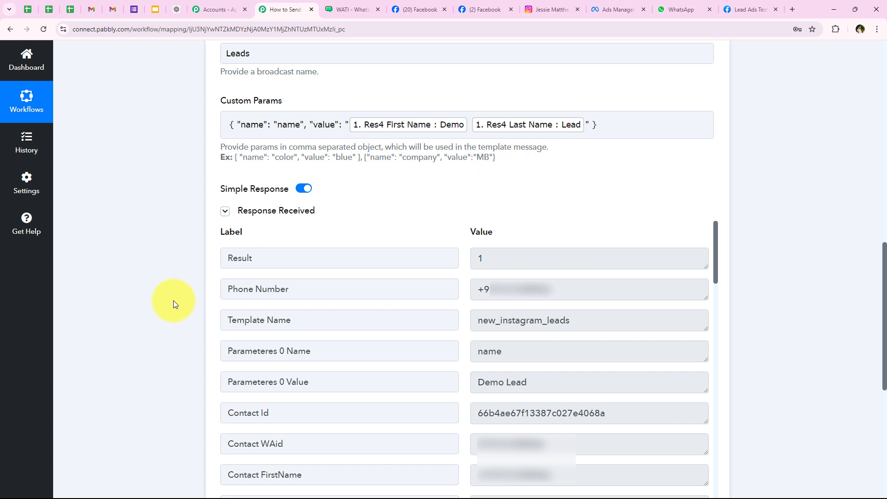
pyautogui.click(491, 301)
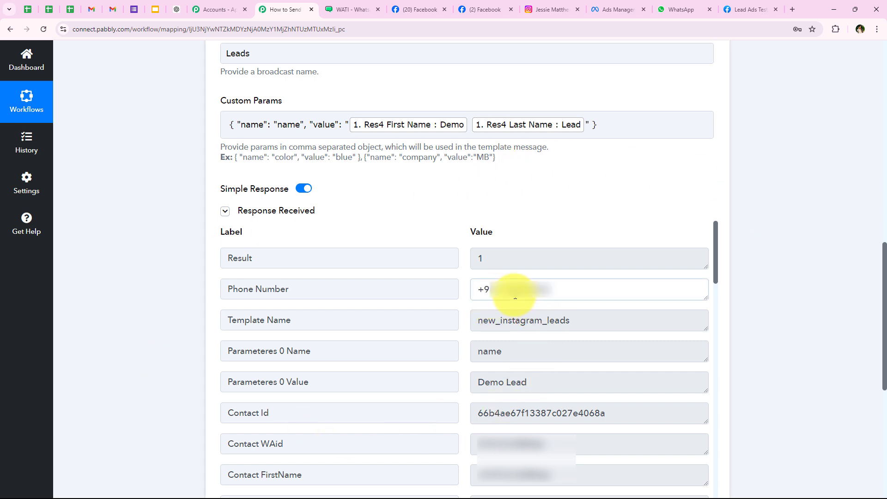
pyautogui.moveTo(511, 293); pyautogui.dragTo(562, 289)
pyautogui.click(130, 296)
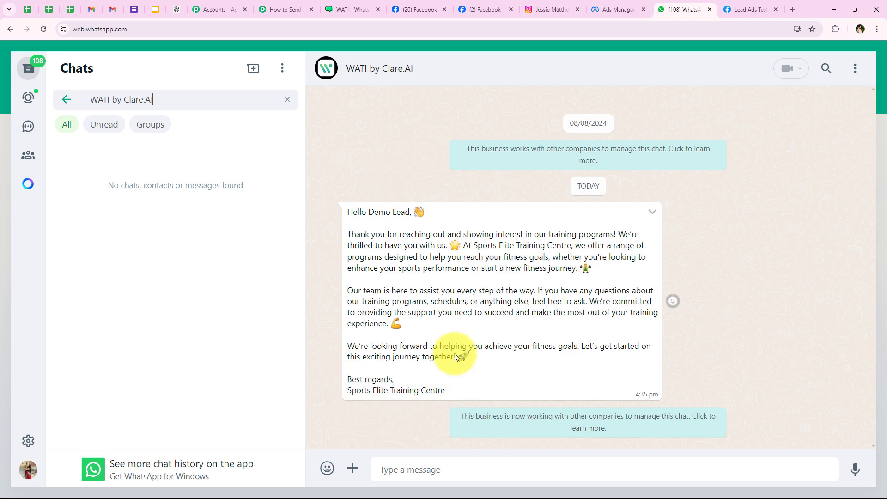
# Read the delivered 'Hello Demo Lead' greeting in the WATI chat, then return to the Pabbly workflow
pyautogui.moveTo(349, 217); pyautogui.dragTo(409, 213)
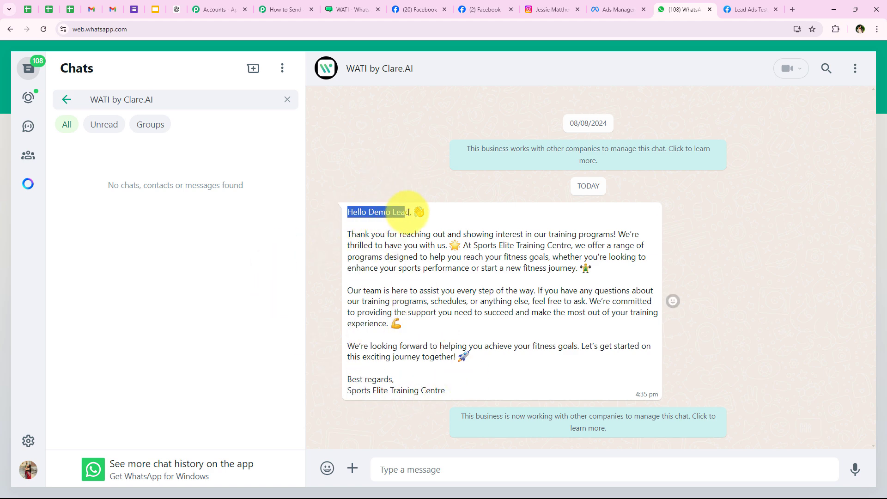
pyautogui.click(358, 233)
pyautogui.moveTo(349, 232); pyautogui.dragTo(472, 393)
pyautogui.click(317, 287)
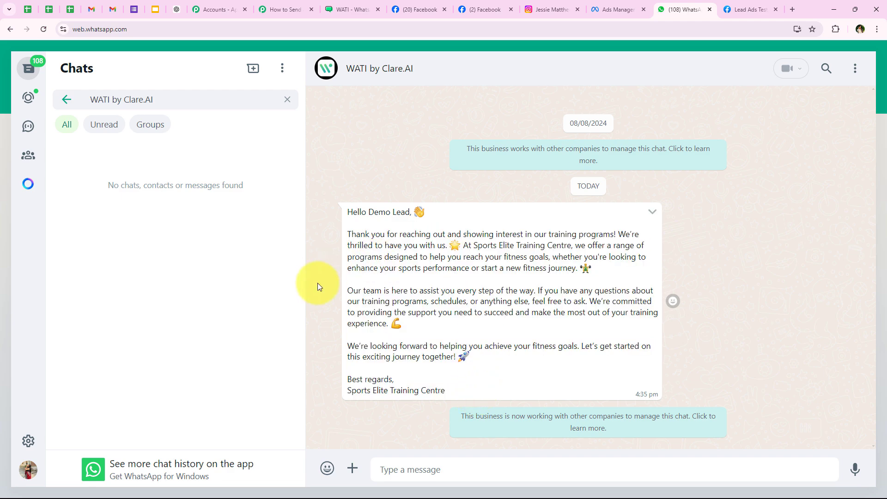
pyautogui.click(291, 8)
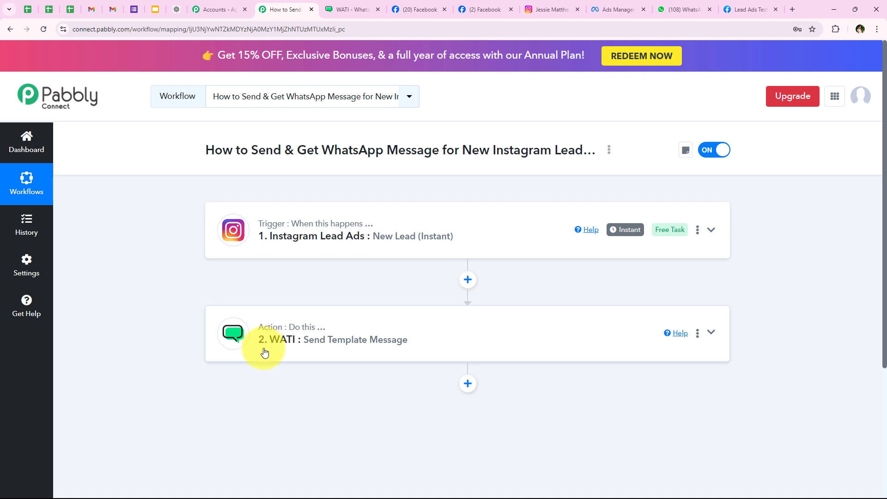
# Add a third step using WATI's Send Template Message action and begin connecting the WATI account
pyautogui.click(469, 384)
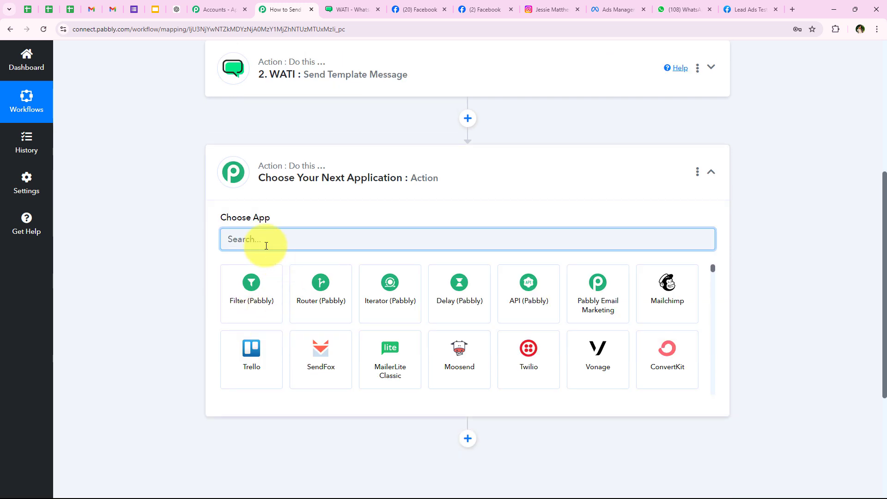
pyautogui.write('WATI')
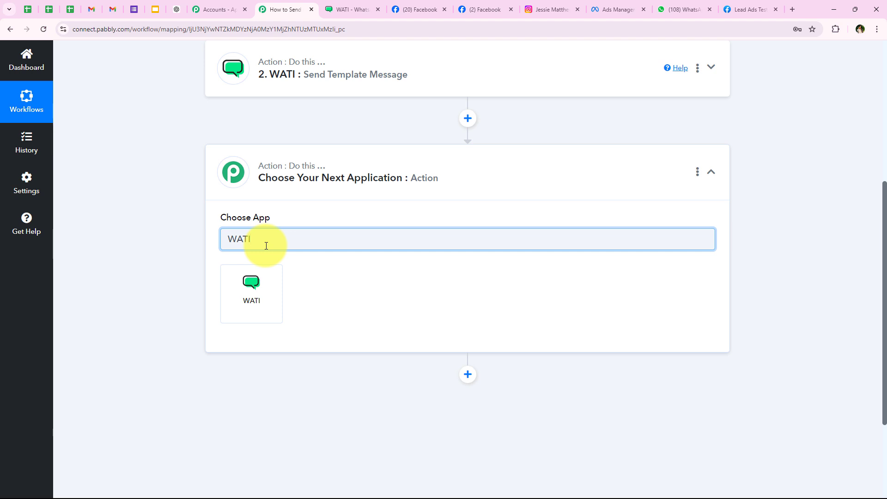
pyautogui.click(247, 295)
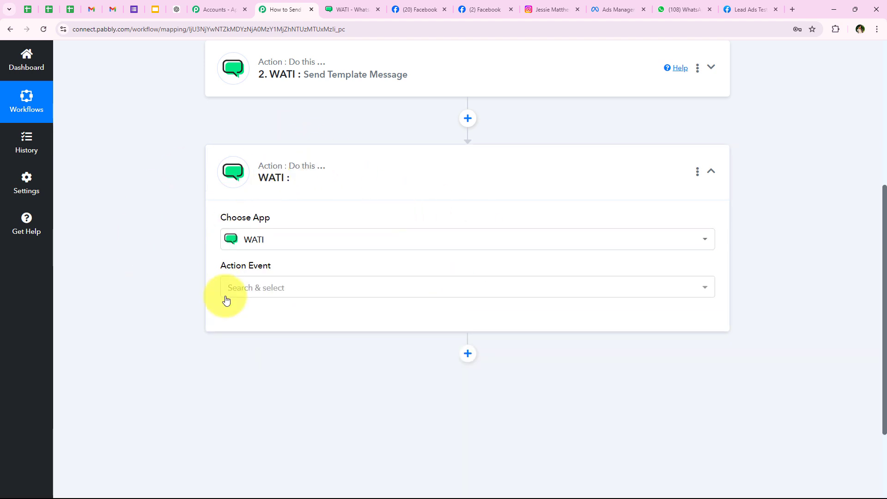
pyautogui.moveTo(220, 265); pyautogui.dragTo(274, 270)
pyautogui.click(258, 285)
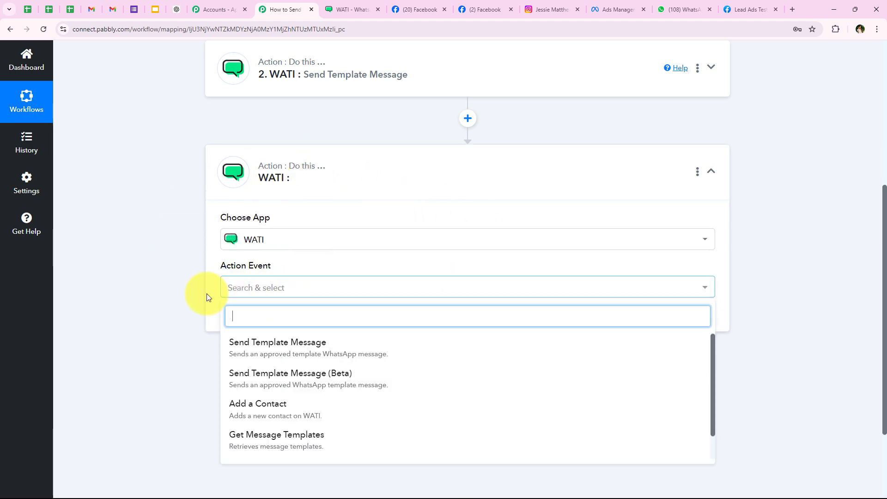
pyautogui.click(283, 363)
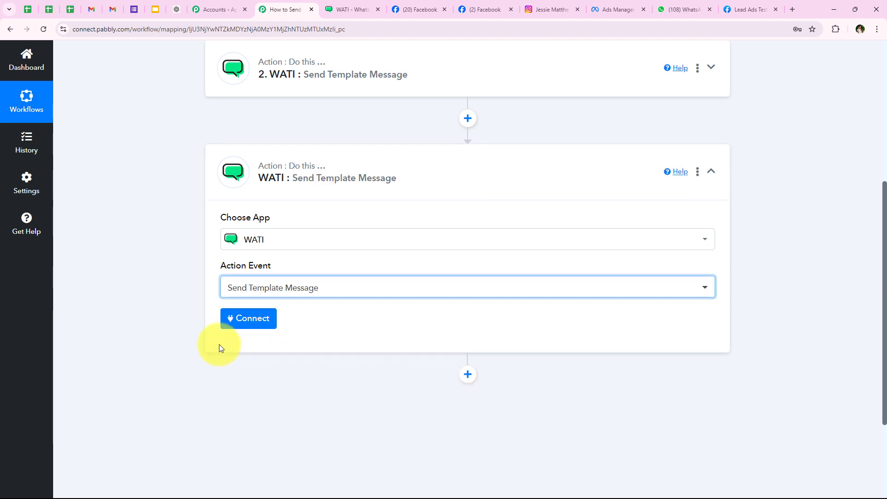
pyautogui.click(235, 317)
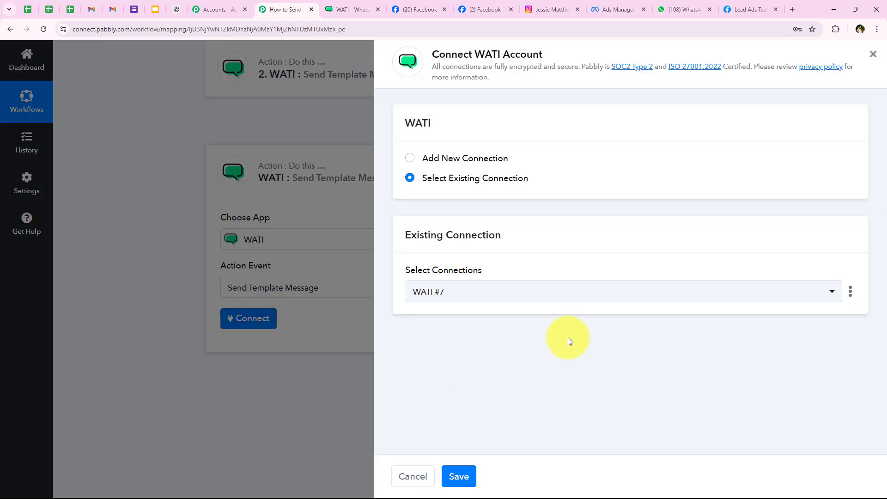
# Link the step to existing connection WATI #7 and enter the recipient's WhatsApp number
pyautogui.moveTo(429, 235)
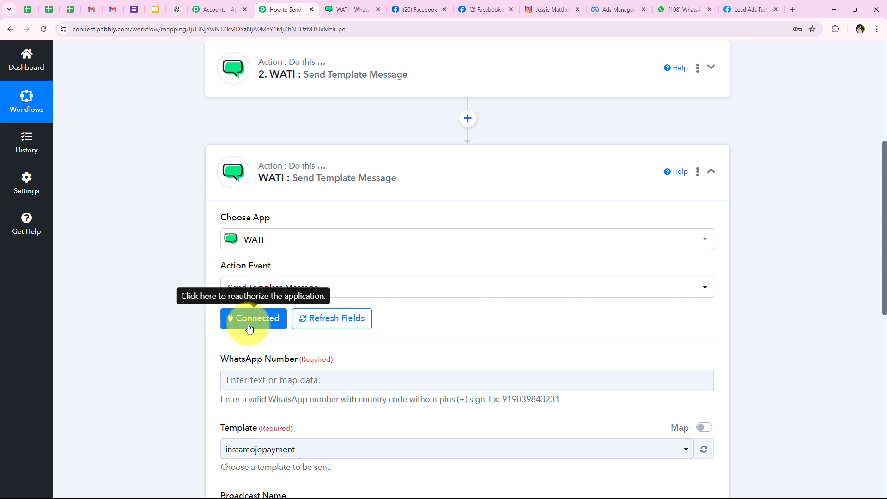
pyautogui.scroll(-5, 509, 242)
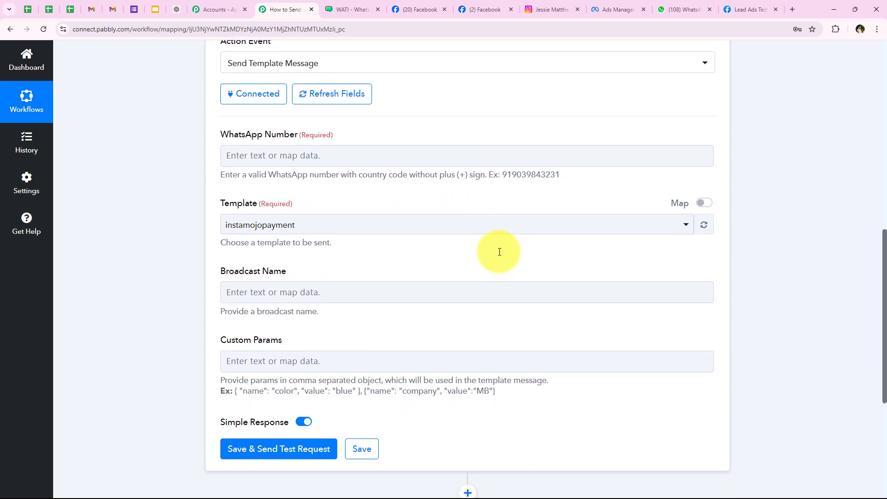
pyautogui.scroll(-2, 499, 252)
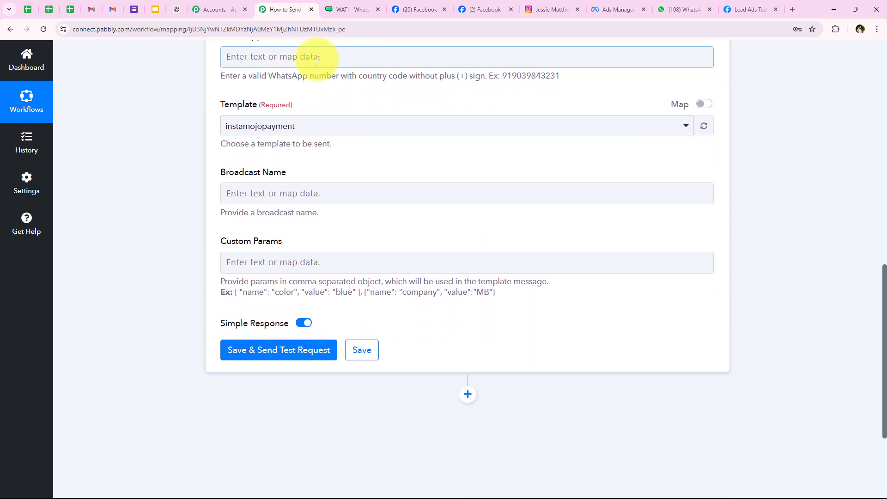
pyautogui.scroll(2, 316, 93)
pyautogui.click(317, 151)
pyautogui.scroll(-1, 324, 152)
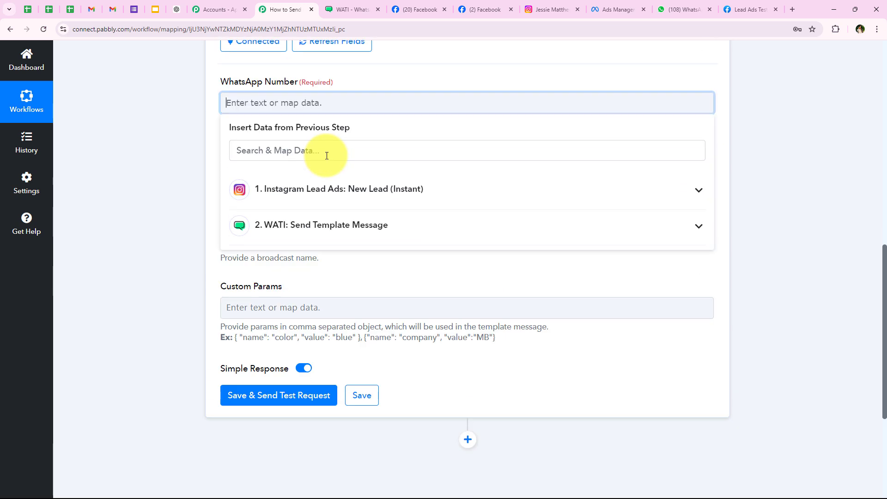
pyautogui.scroll(-1, 327, 156)
pyautogui.click(222, 139)
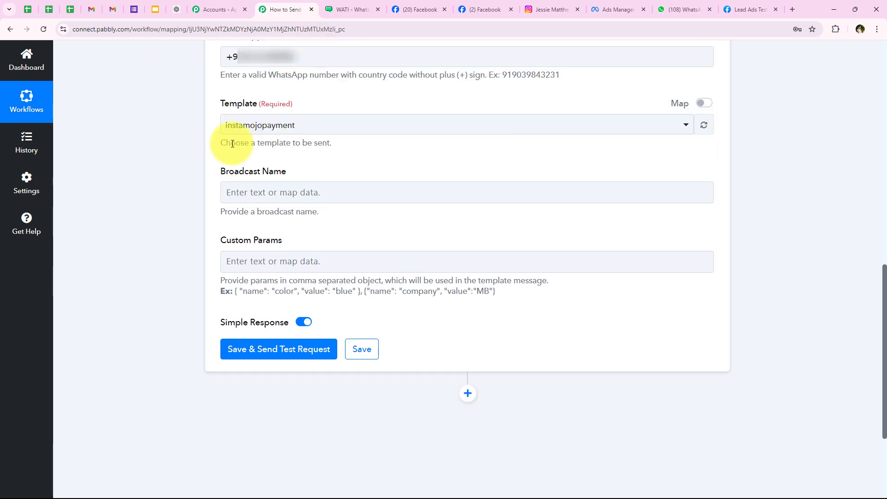
pyautogui.scroll(-1, 174, 129)
pyautogui.moveTo(224, 58); pyautogui.dragTo(249, 62)
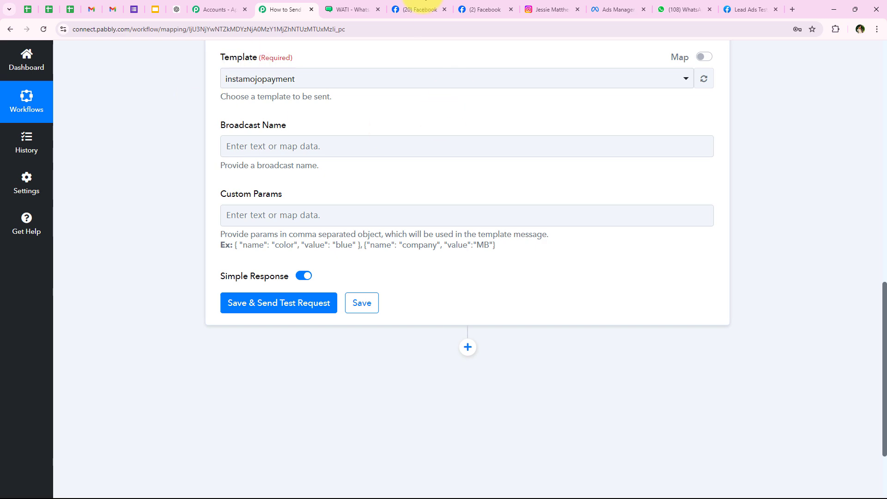
# Preview the instagram_lead_notification template in WATI before choosing the step's template
pyautogui.click(351, 9)
pyautogui.click(75, 96)
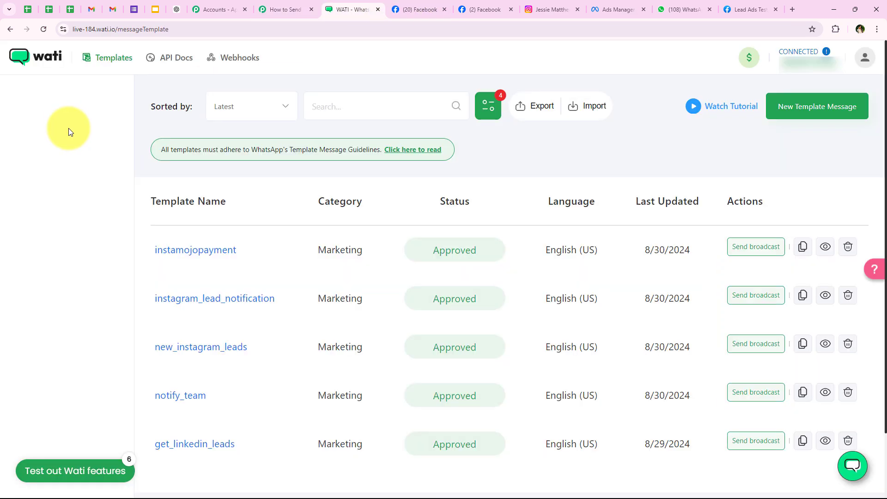
pyautogui.click(184, 305)
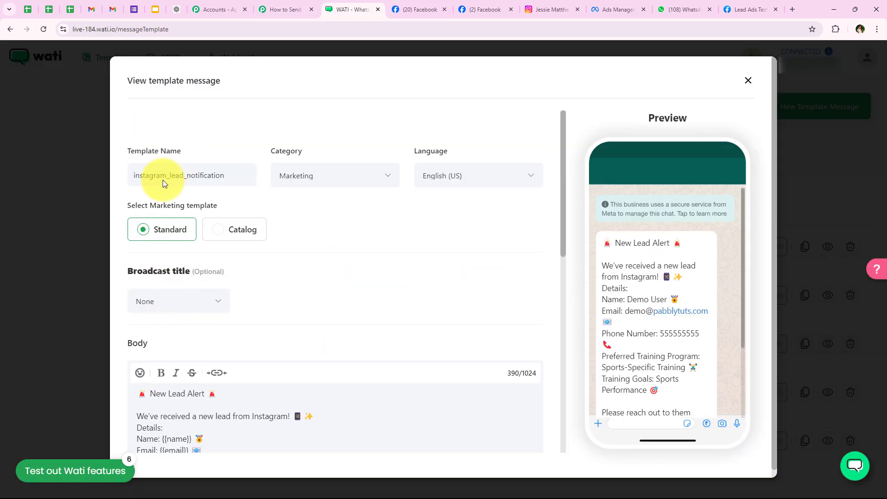
pyautogui.scroll(-2, 436, 306)
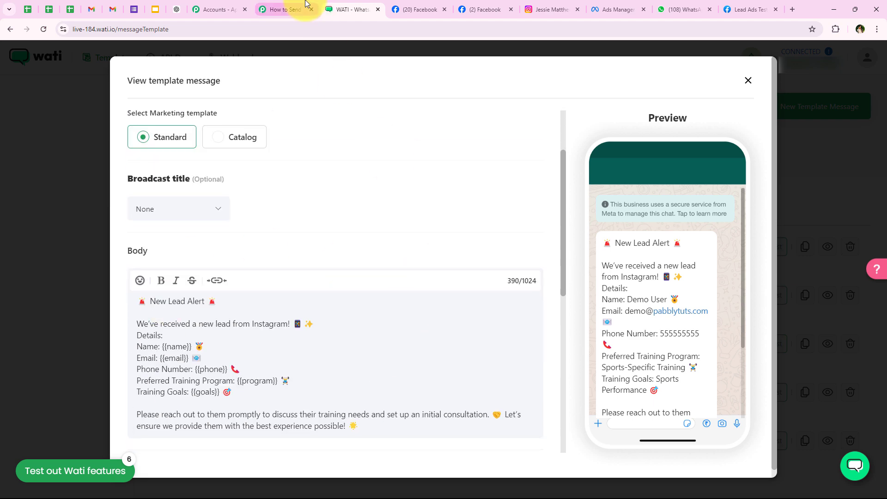
pyautogui.click(307, 8)
pyautogui.click(242, 80)
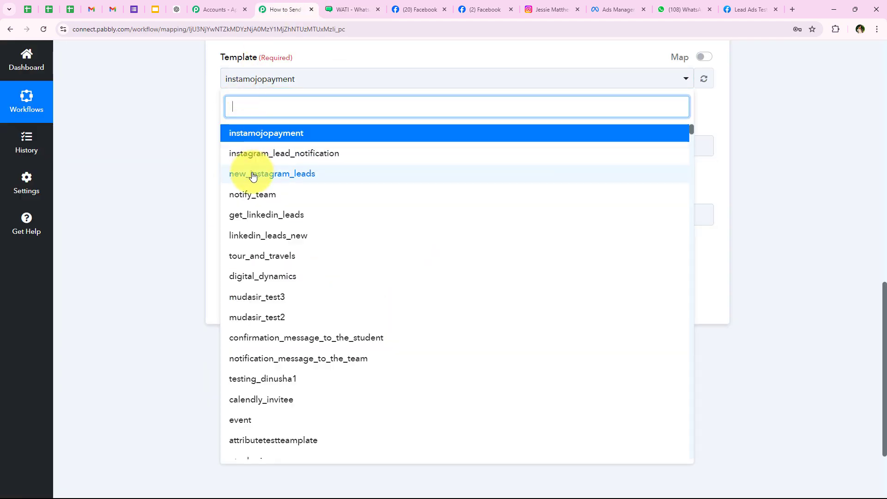
# Select the instagram_lead_notification template with Broadcast Name Leads, then review its five placeholders in WATI
pyautogui.click(247, 157)
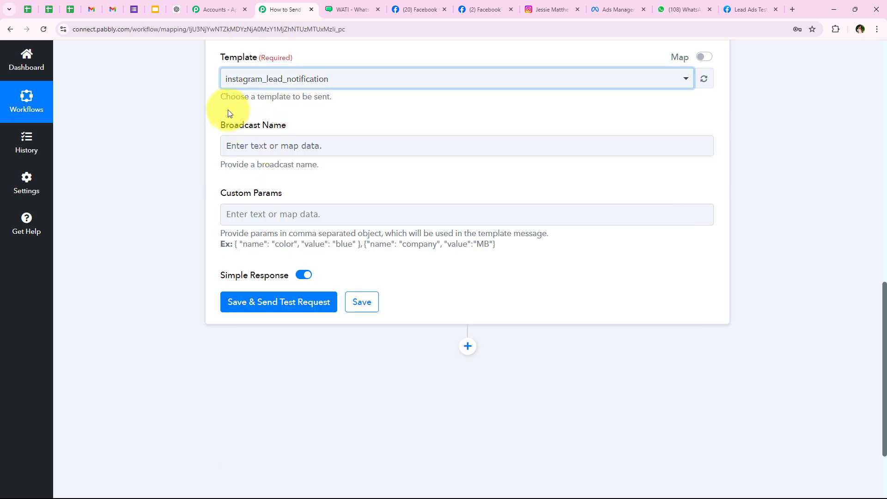
pyautogui.moveTo(222, 128); pyautogui.dragTo(286, 139)
pyautogui.click(282, 152)
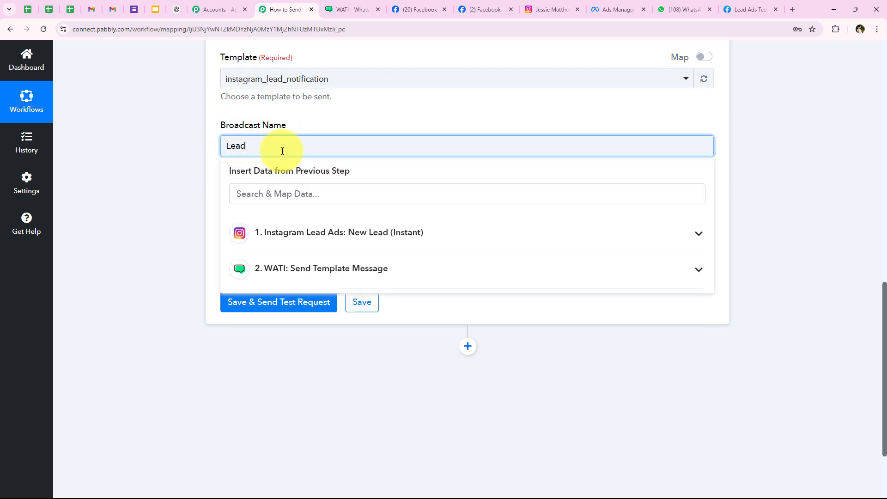
pyautogui.click(179, 151)
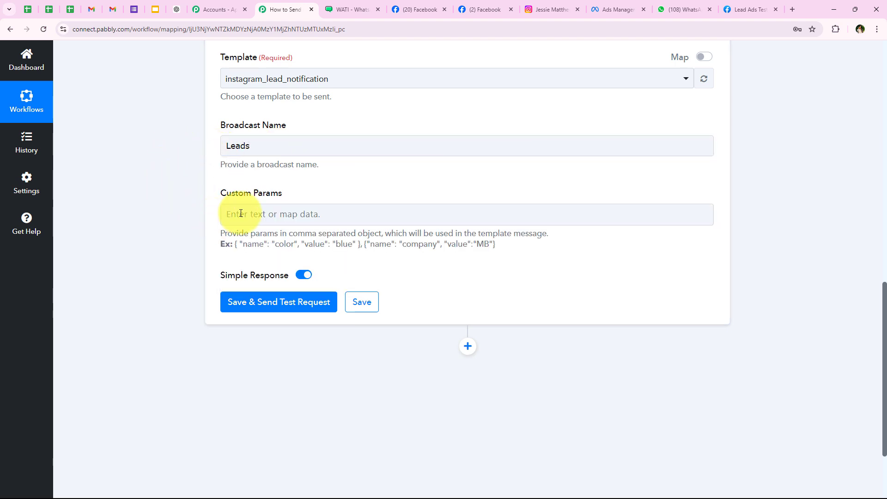
pyautogui.moveTo(218, 193); pyautogui.dragTo(291, 196)
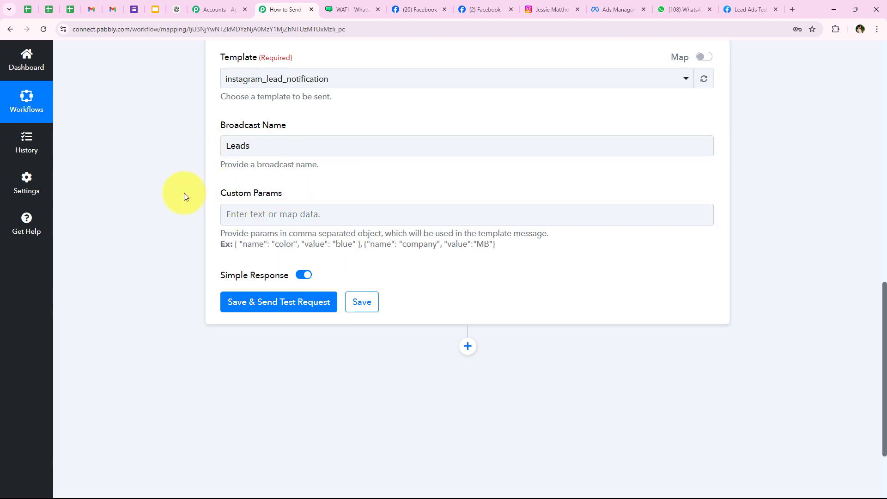
pyautogui.click(340, 6)
pyautogui.scroll(-3, 199, 333)
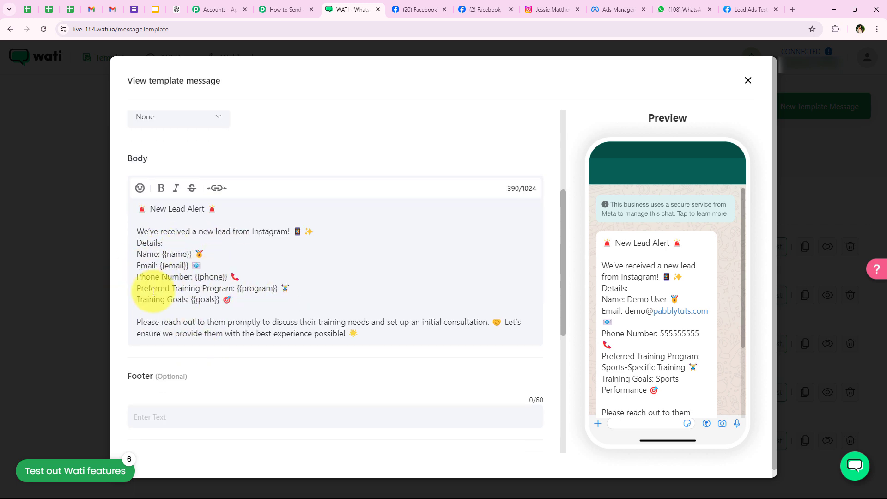
# Paste the example params into Custom Params and rename the 'color' key to 'name'
pyautogui.click(269, 5)
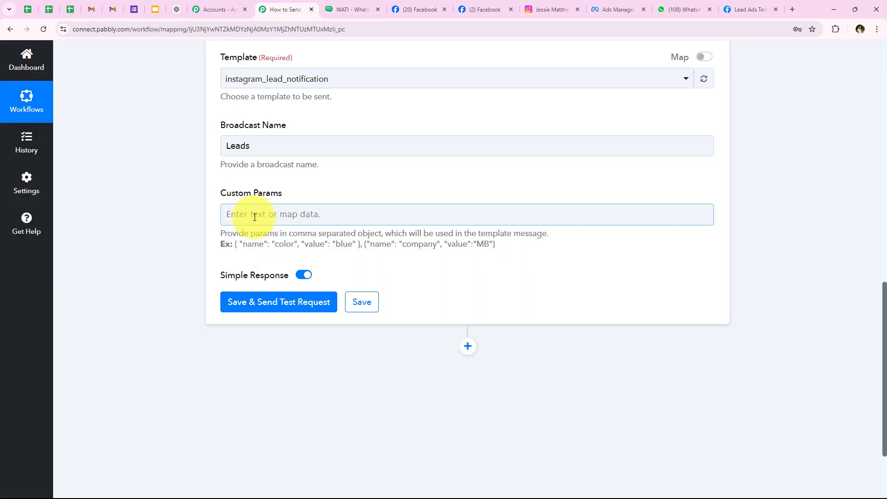
pyautogui.moveTo(235, 245); pyautogui.dragTo(497, 253)
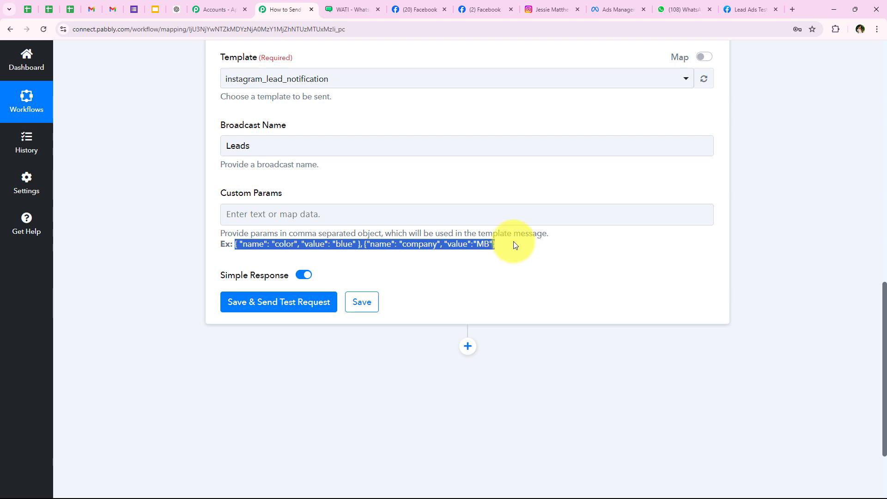
pyautogui.click(387, 215)
pyautogui.write('{ "name": "color", "value": "blue" }, {"name": "company", "value":"MB"}')
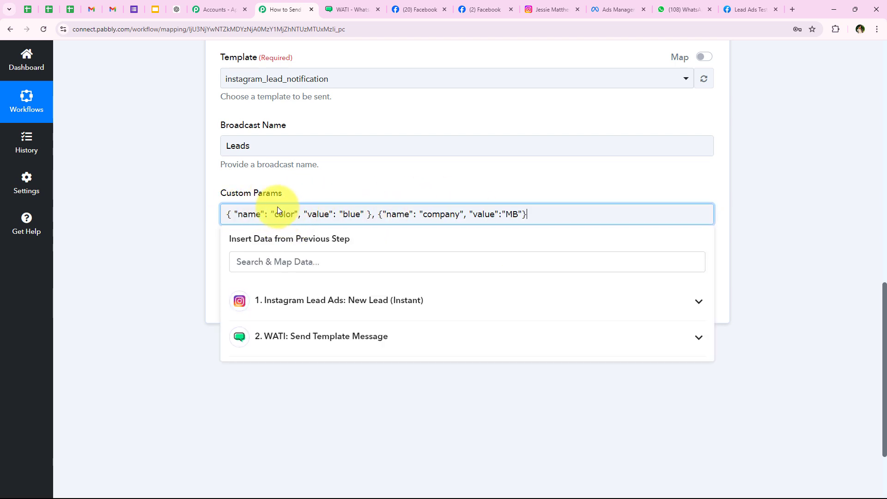
pyautogui.moveTo(275, 214); pyautogui.dragTo(291, 212)
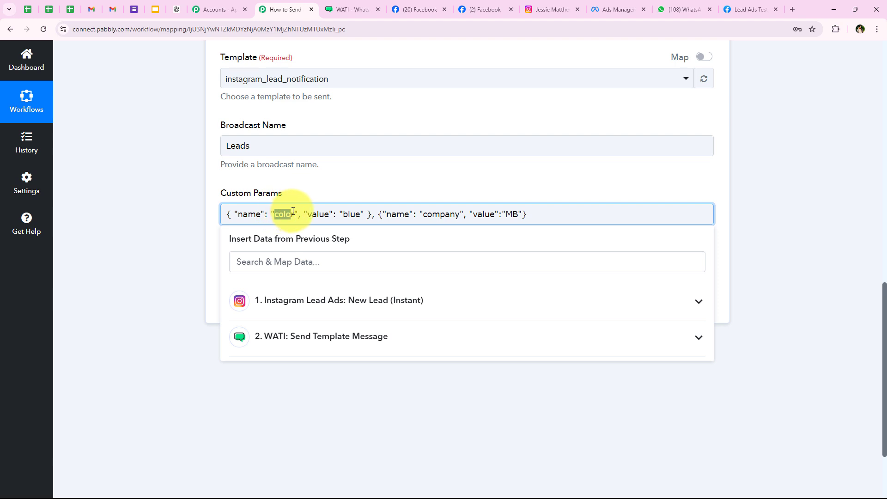
pyautogui.write('name')
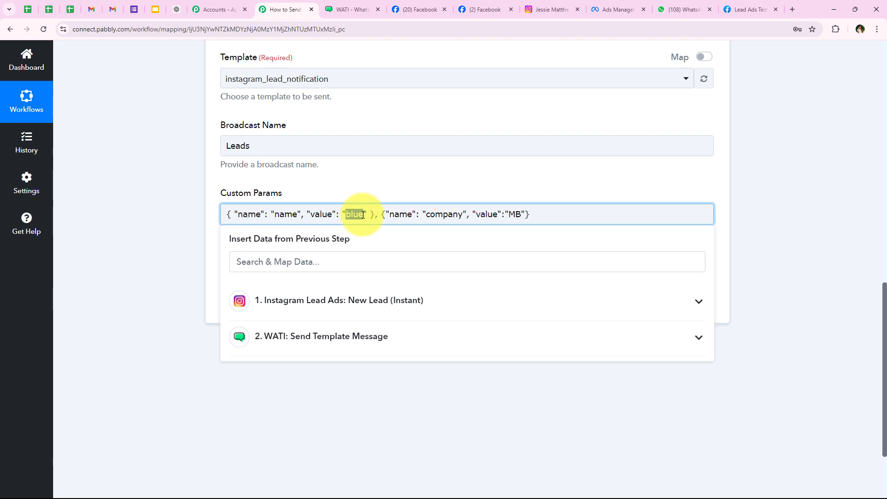
# Map the lead's First Name and Last Name as the name value, checking the WATI placeholders
pyautogui.click(317, 263)
pyautogui.write('nam')
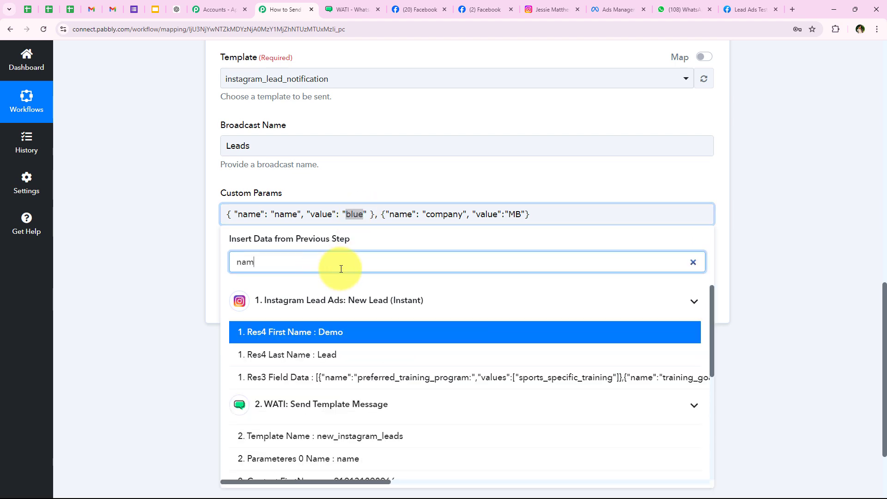
pyautogui.click(337, 333)
pyautogui.click(340, 370)
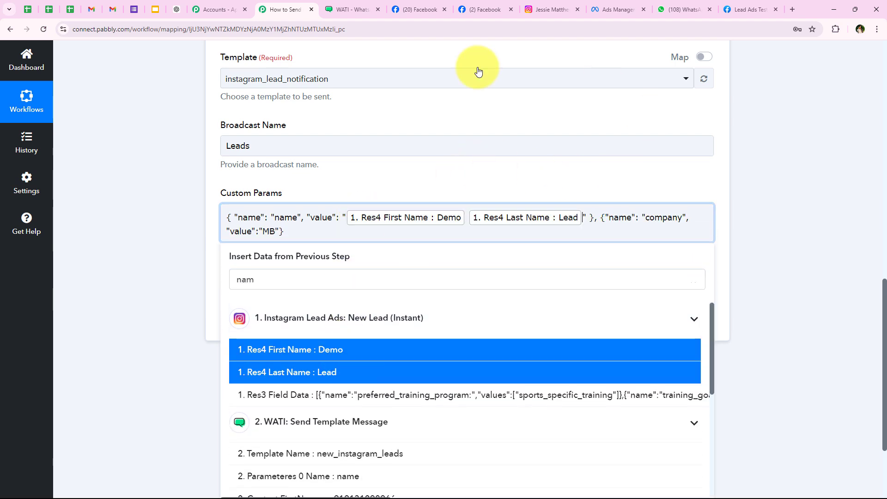
pyautogui.click(132, 186)
pyautogui.click(337, 6)
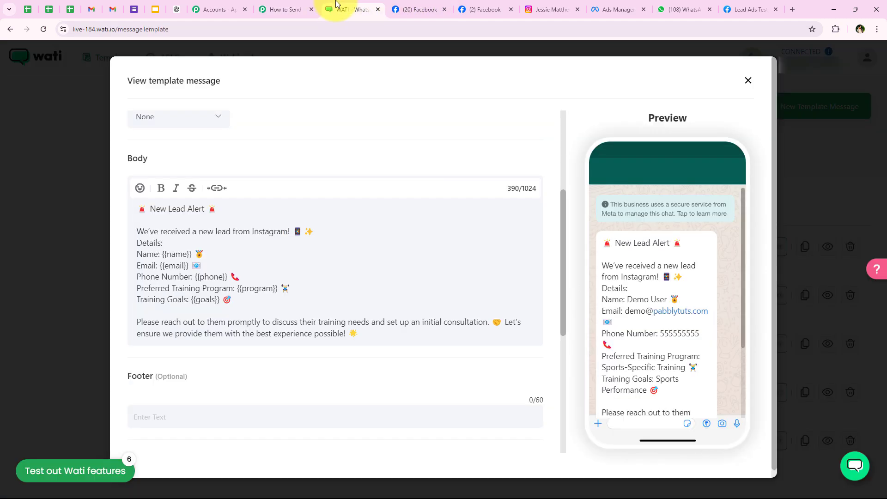
pyautogui.click(293, 8)
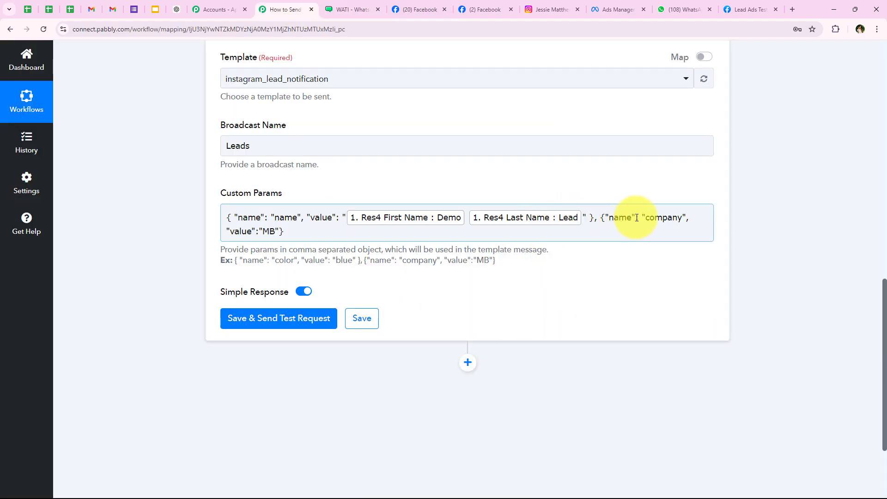
# Rename the 'company' key to 'email' and map the lead's Email as its value
pyautogui.moveTo(645, 218); pyautogui.dragTo(677, 217)
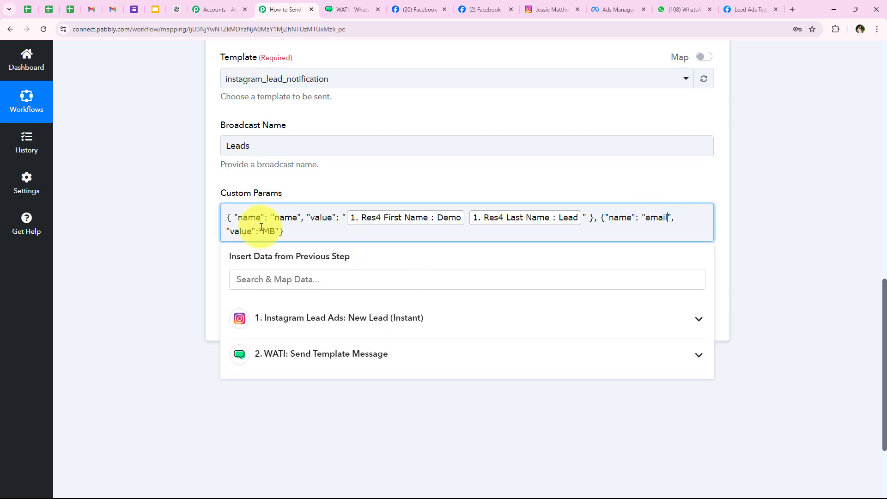
pyautogui.click(268, 278)
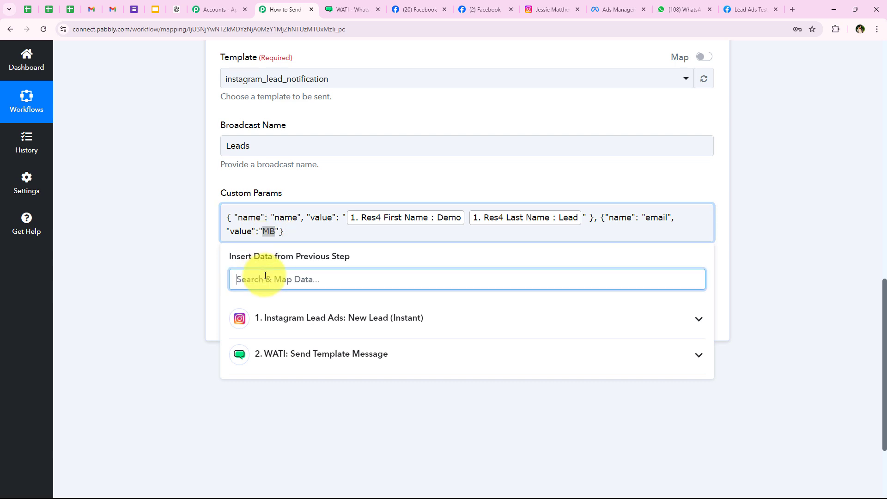
pyautogui.write('en')
pyautogui.press('BackSpace')
pyautogui.write('m')
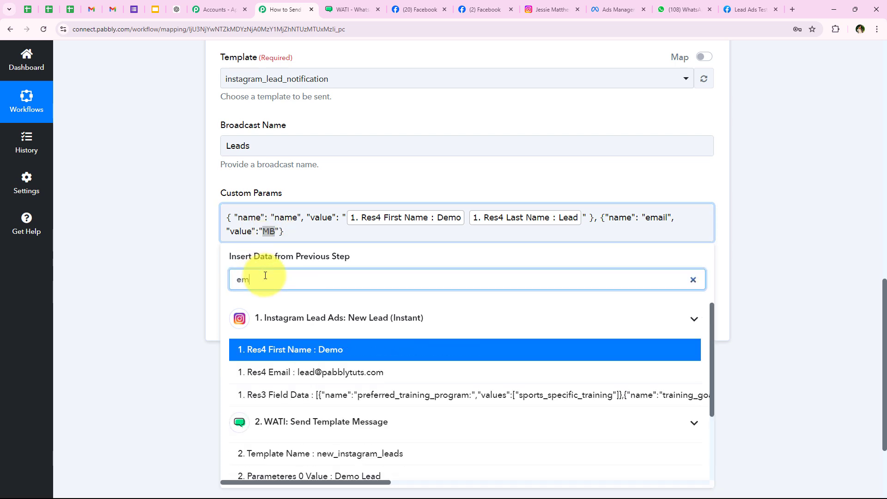
pyautogui.click(319, 373)
pyautogui.click(185, 291)
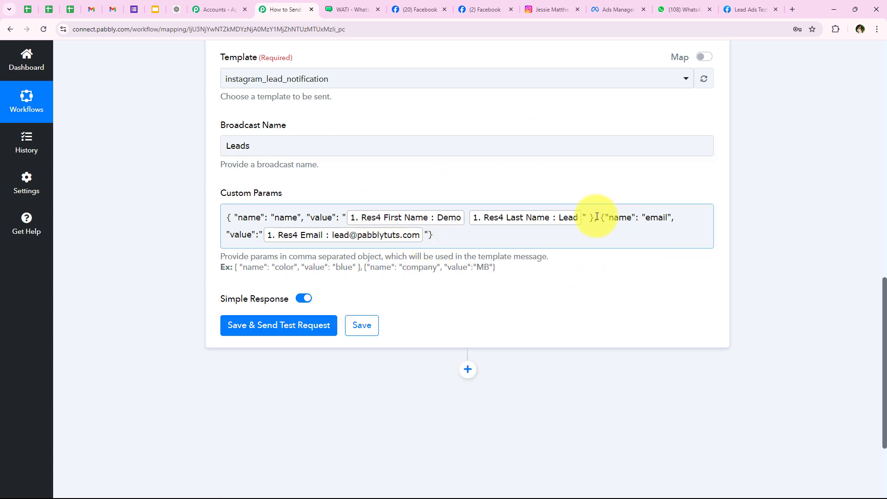
# Add phone, program and goals mappings and send a test request returning Result 1
pyautogui.click(367, 276)
pyautogui.moveTo(360, 267); pyautogui.dragTo(505, 272)
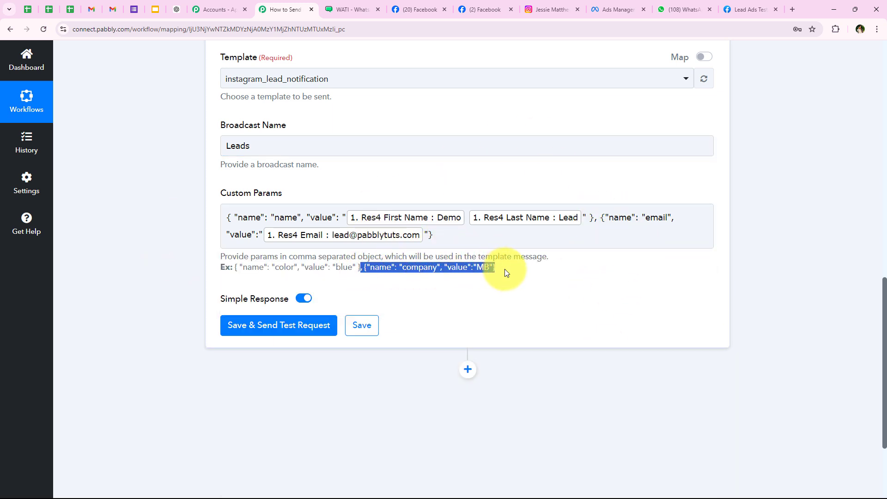
pyautogui.click(465, 237)
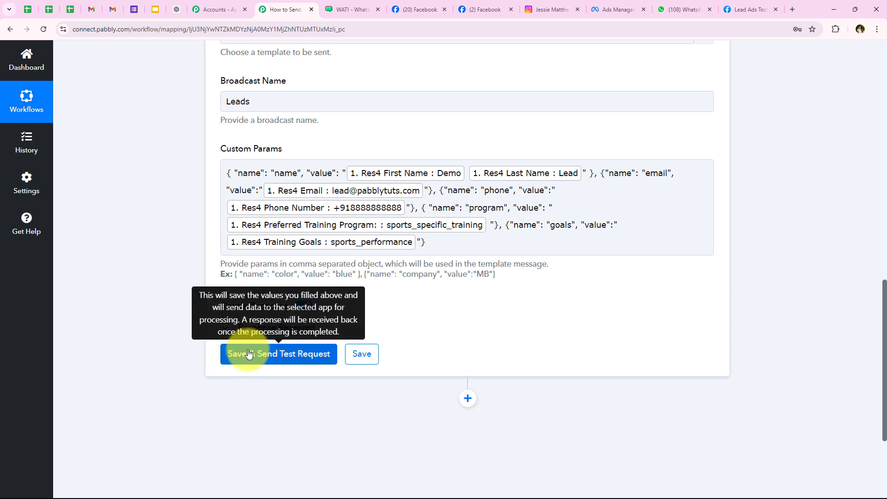
pyautogui.click(236, 354)
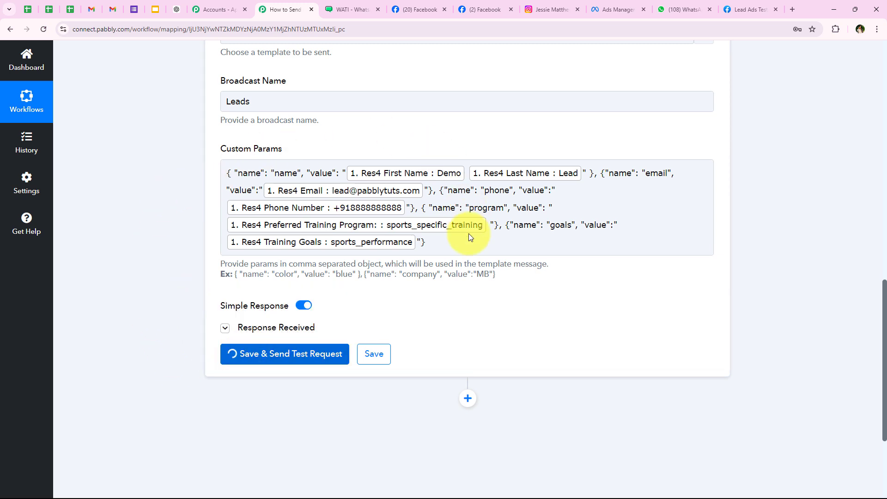
pyautogui.scroll(-2, 231, 231)
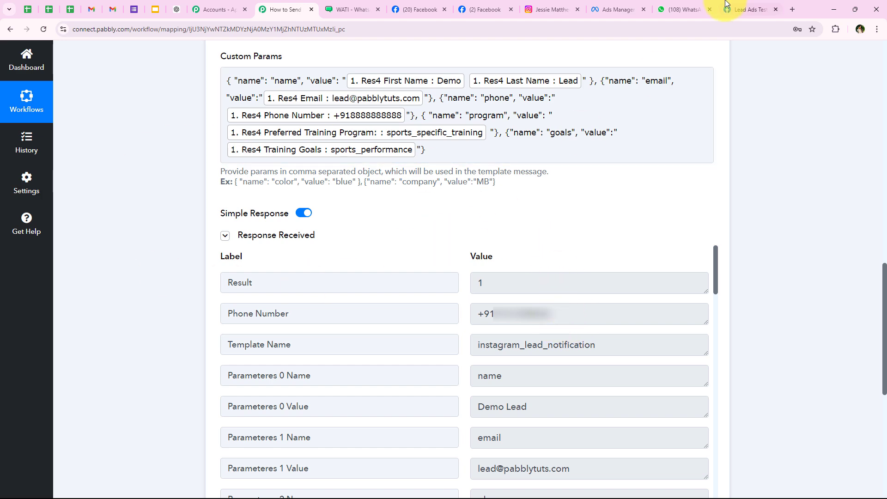
# Check the New Lead Alert with the test lead's details in WhatsApp, then return to Pabbly
pyautogui.click(679, 5)
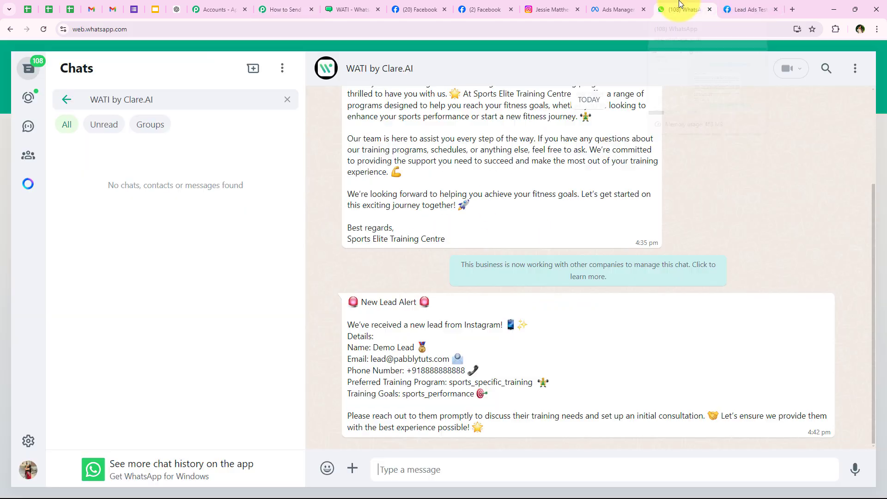
pyautogui.moveTo(347, 303); pyautogui.dragTo(445, 309)
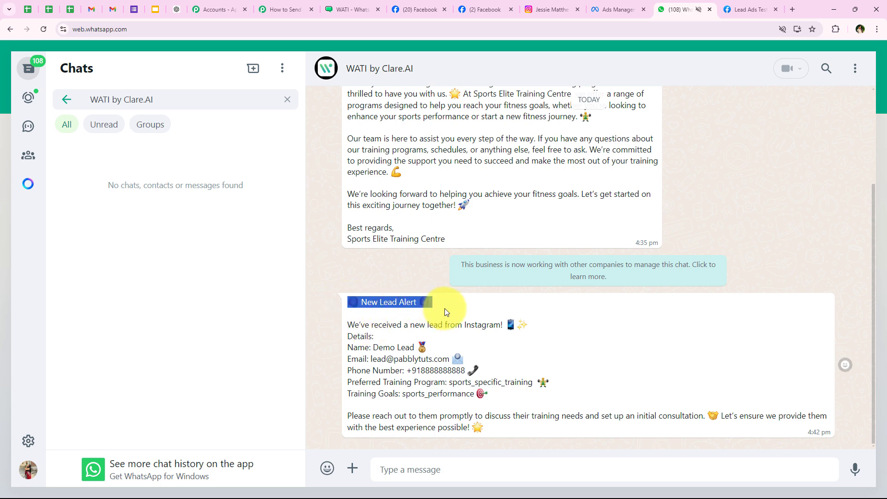
pyautogui.click(342, 337)
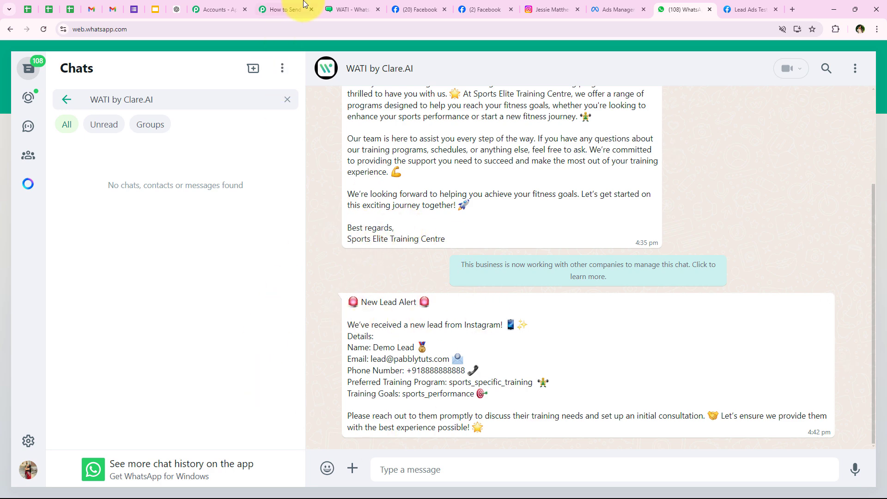
pyautogui.click(279, 9)
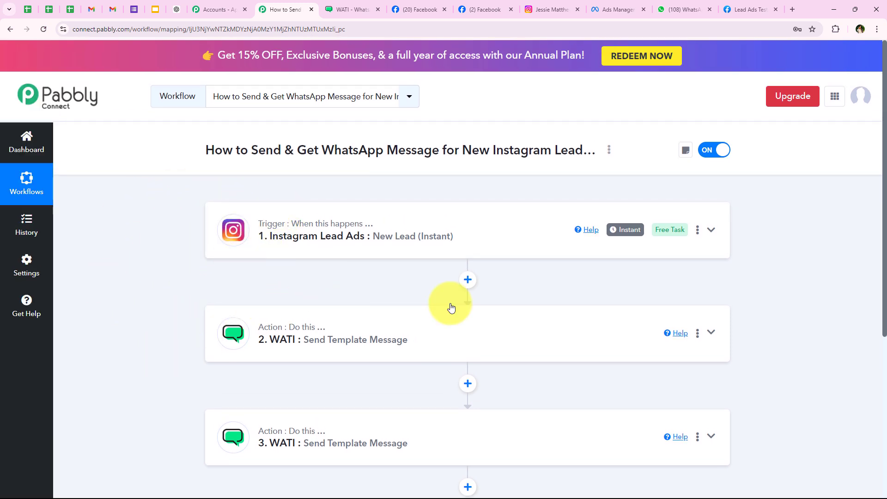
# Delete the existing test lead and select page Sports Elite Training Centre with form Lead Form New
pyautogui.click(751, 9)
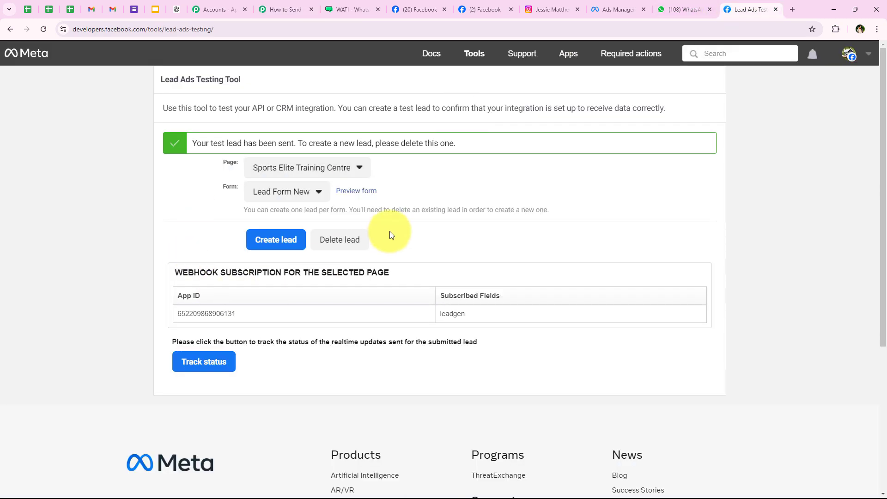
pyautogui.click(326, 241)
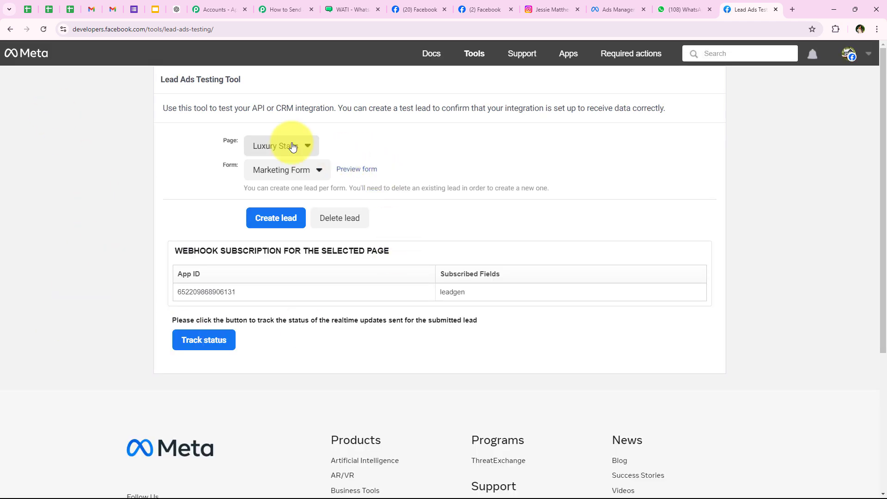
pyautogui.click(294, 144)
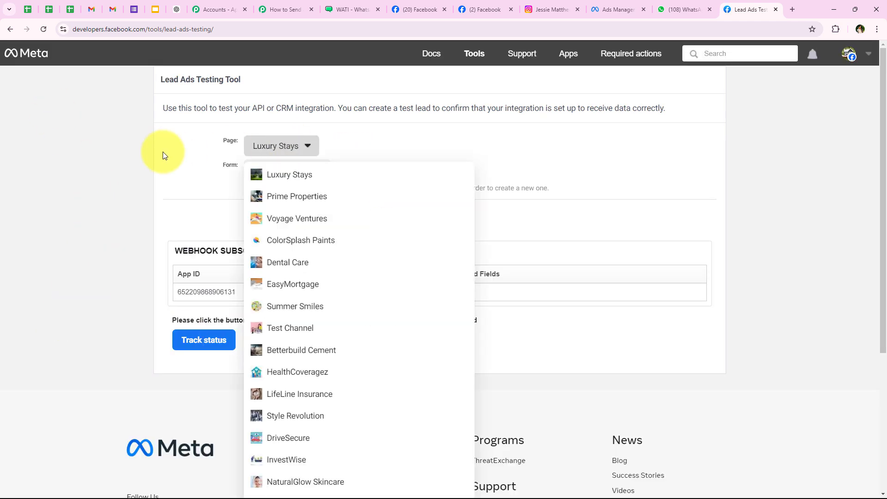
pyautogui.scroll(-4, 317, 400)
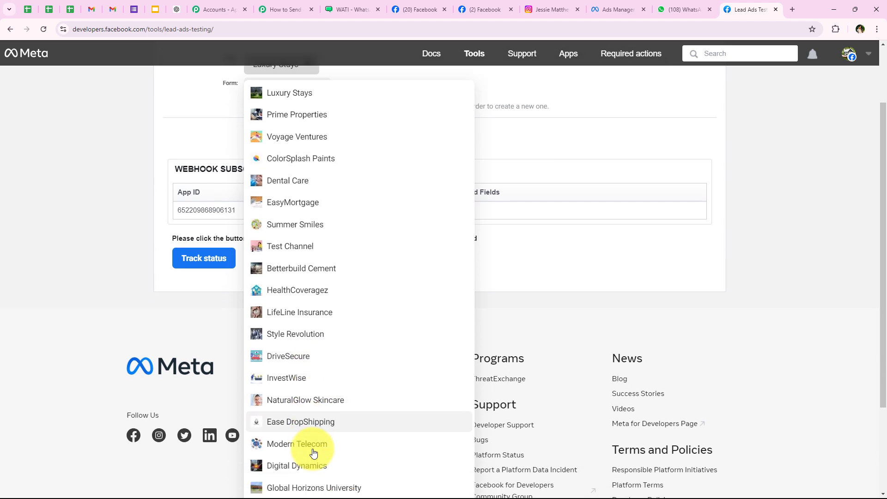
pyautogui.click(343, 428)
pyautogui.scroll(3, 109, 275)
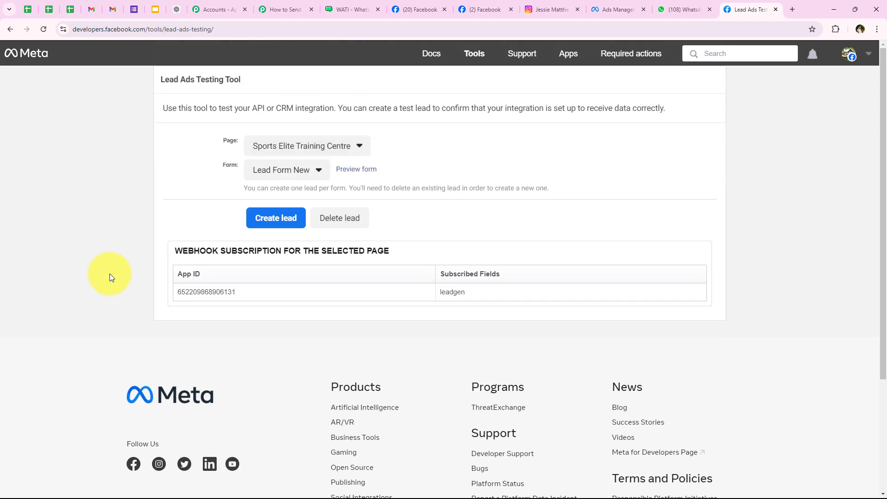
pyautogui.click(257, 172)
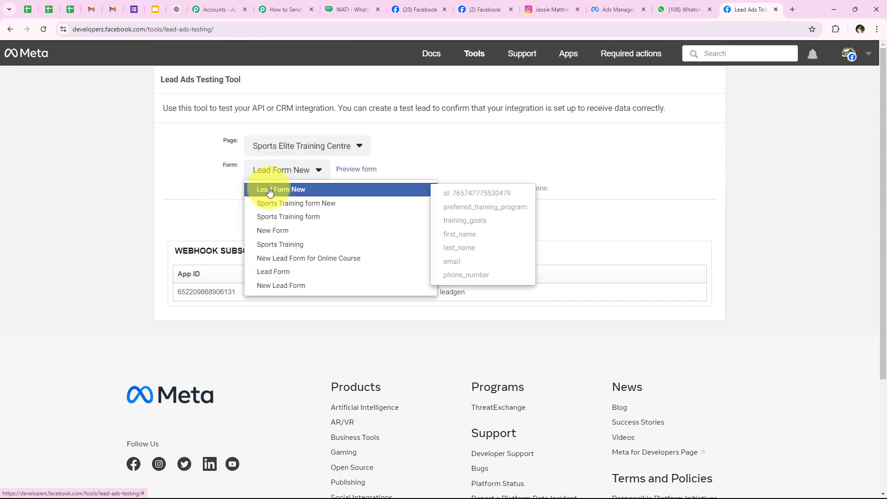
pyautogui.click(270, 191)
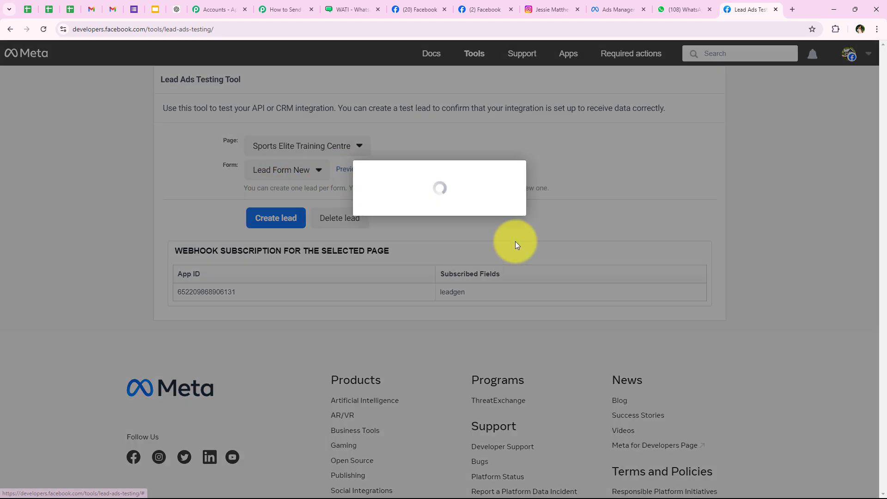
# Choose Youth Training as the preferred program and Weight Loss as the training goal
pyautogui.scroll(-2, 422, 214)
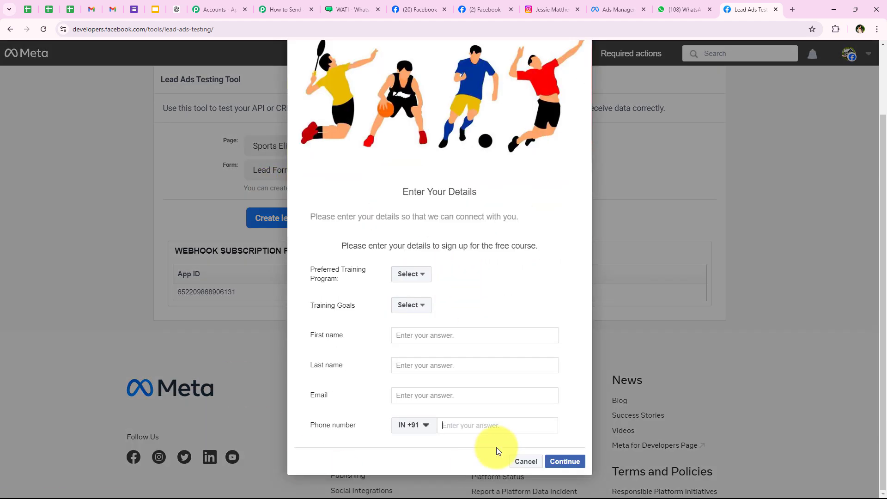
pyautogui.click(395, 276)
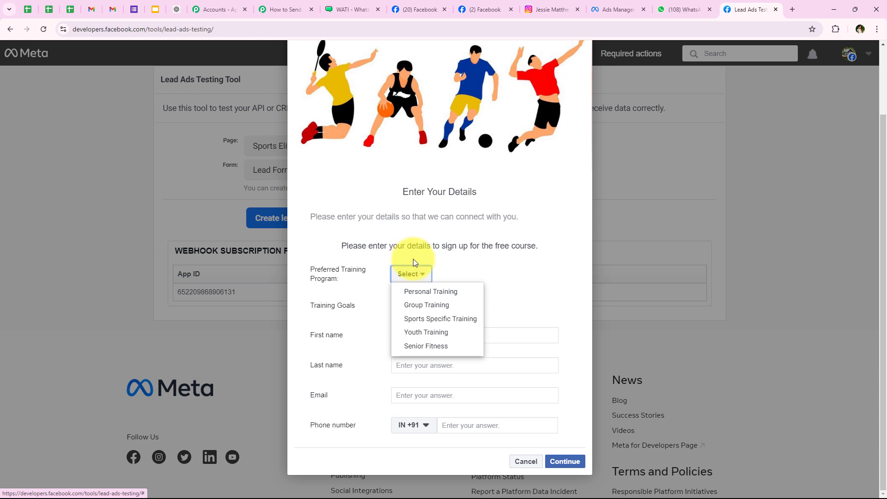
pyautogui.click(461, 333)
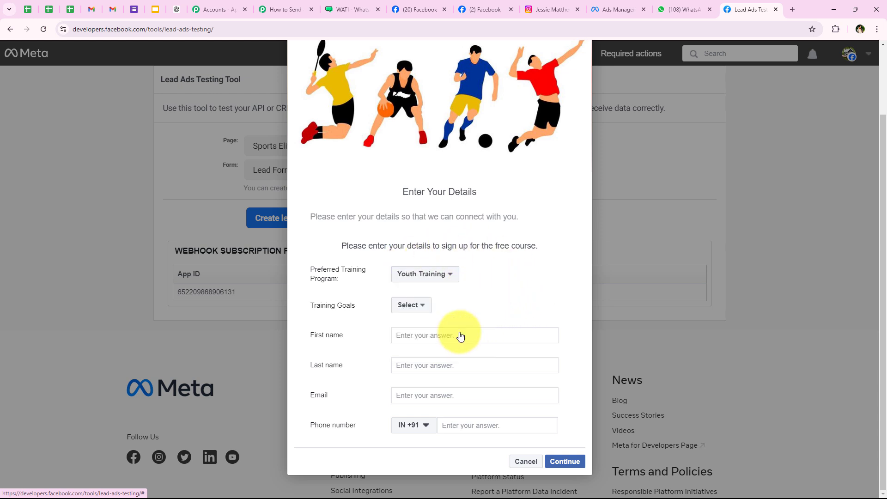
pyautogui.click(409, 305)
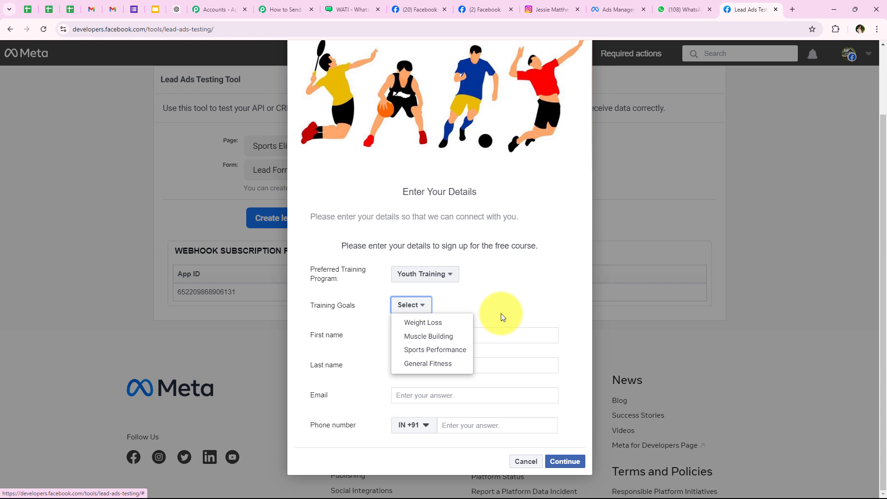
pyautogui.click(419, 325)
# Enter first name Test, last name Lead, a sample e-mail and phone number, then continue to the terms page
pyautogui.click(419, 336)
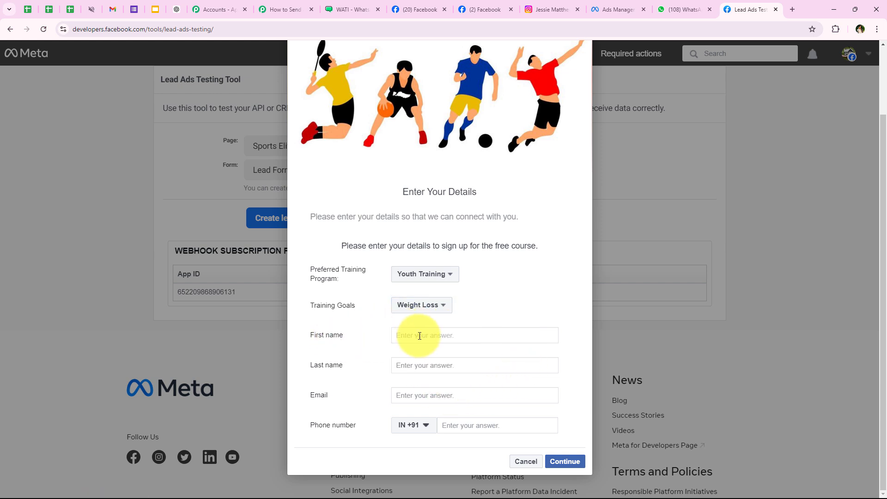
pyautogui.write('Test')
pyautogui.click(421, 366)
pyautogui.write('Lead')
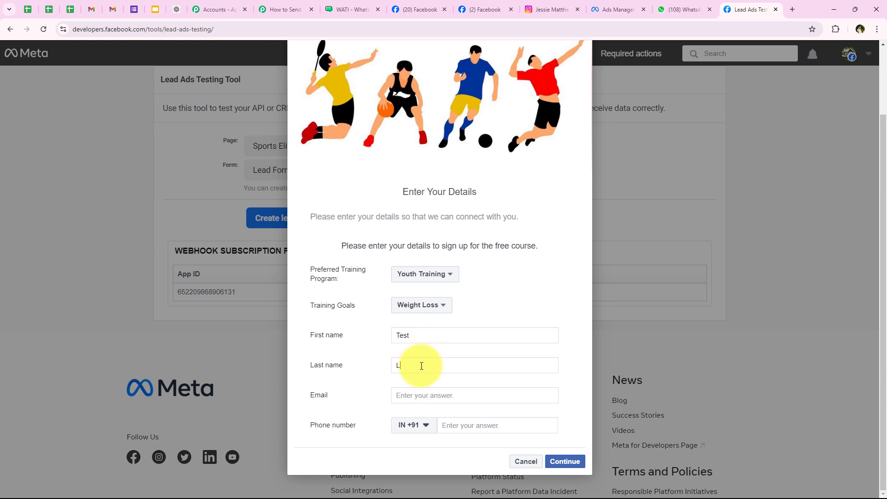
pyautogui.click(426, 398)
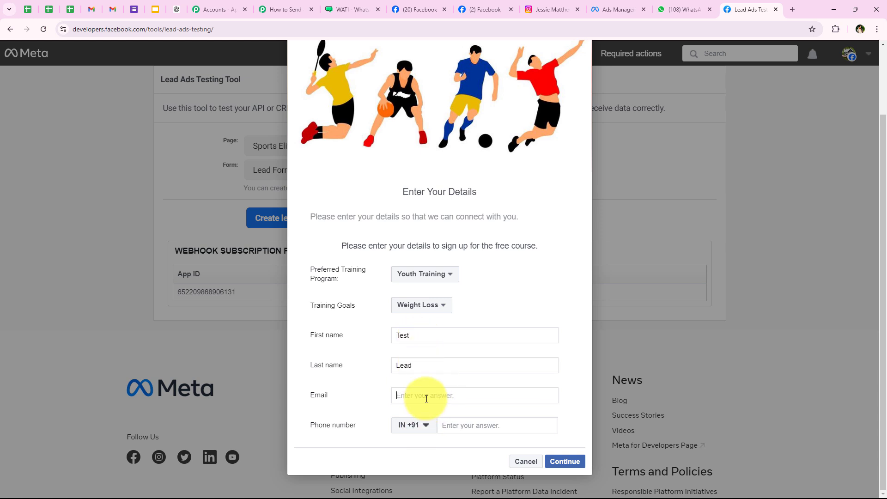
pyautogui.click(478, 424)
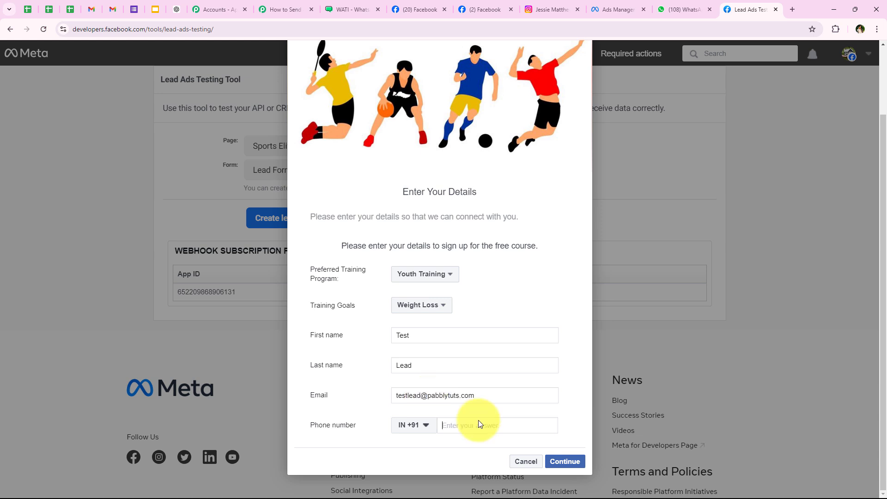
pyautogui.write('777777777')
pyautogui.click(564, 461)
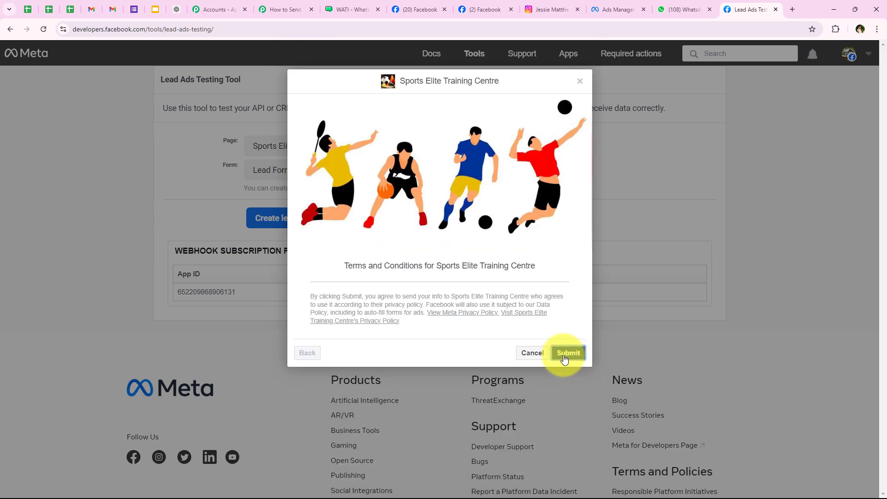
# Submit the test lead, dismiss the thank-you dialog, and check the sent confirmation
pyautogui.click(566, 354)
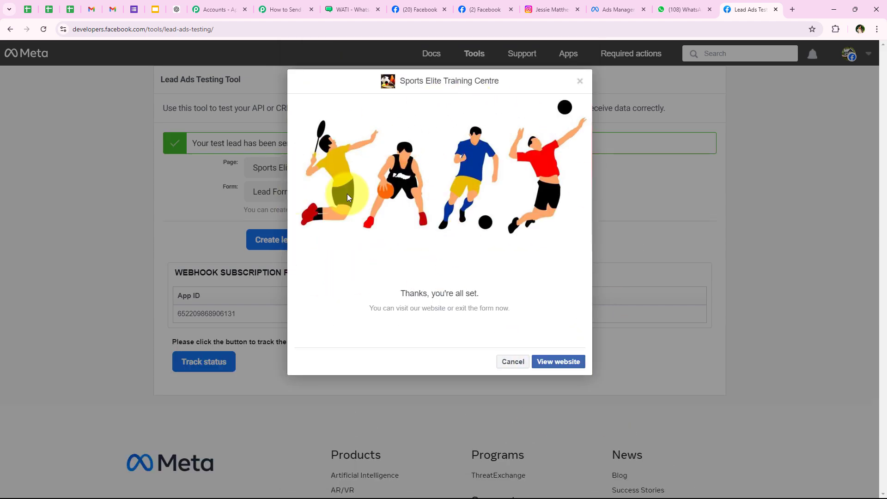
pyautogui.click(498, 363)
pyautogui.moveTo(191, 145); pyautogui.dragTo(298, 145)
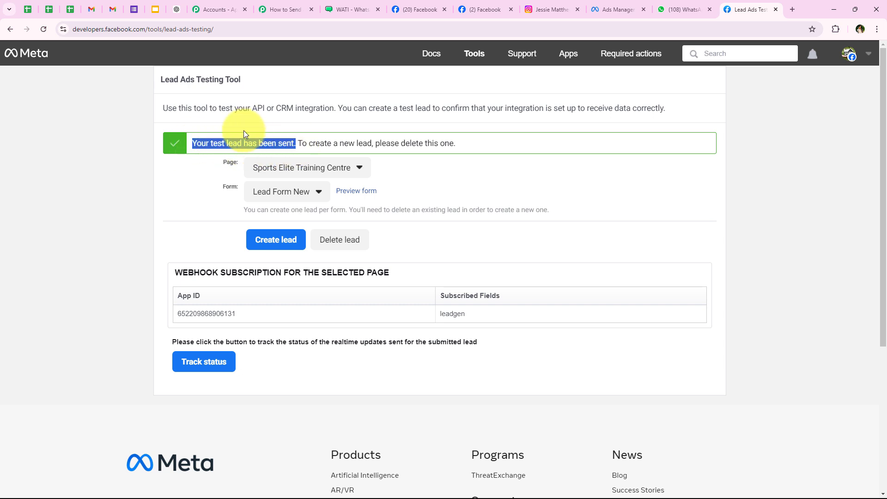
pyautogui.click(169, 223)
pyautogui.moveTo(161, 80); pyautogui.dragTo(241, 79)
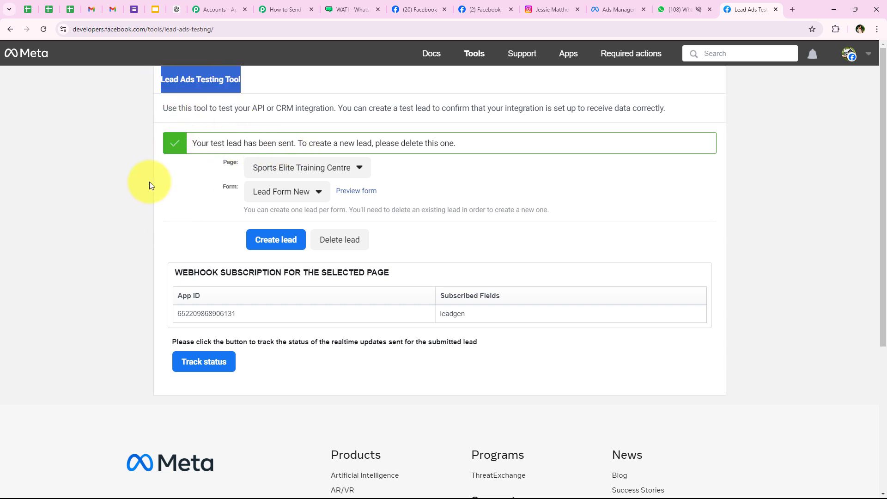
pyautogui.click(209, 210)
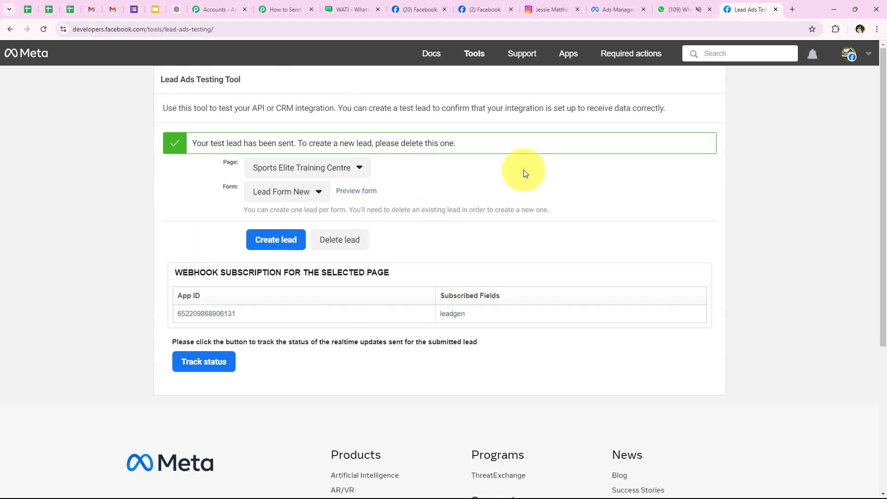
# Switch to the WhatsApp Web tab showing the WATI chat
pyautogui.click(679, 9)
pyautogui.scroll(2, 366, 254)
pyautogui.scroll(-2, 377, 297)
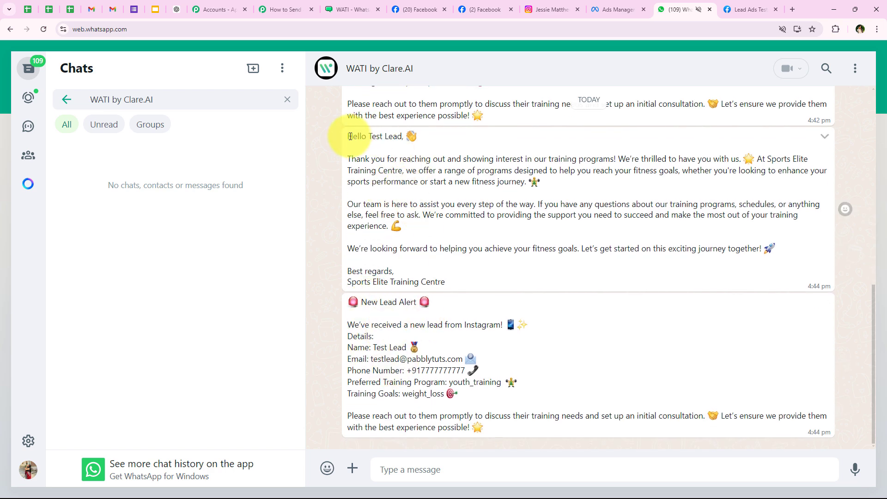
# Review the Hello Test Lead greeting and the New Lead Alert message in the chat
pyautogui.moveTo(349, 139); pyautogui.dragTo(406, 138)
pyautogui.click(359, 161)
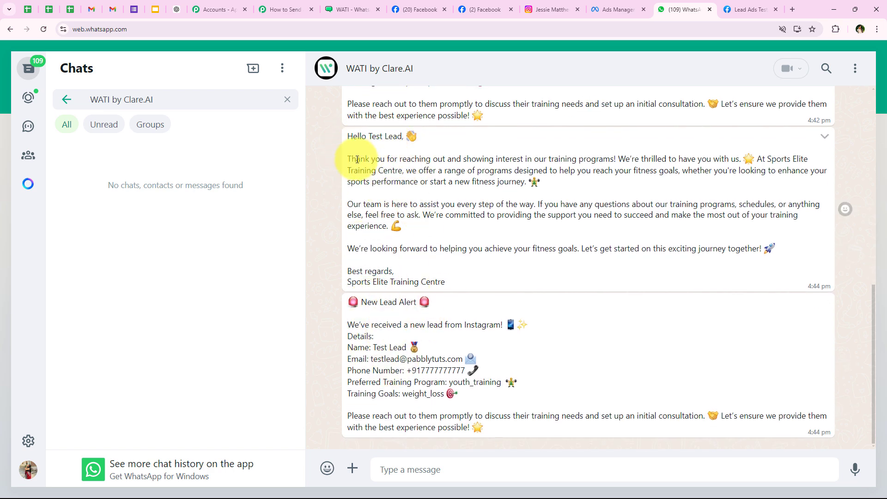
pyautogui.moveTo(353, 160); pyautogui.dragTo(475, 284)
pyautogui.click(475, 283)
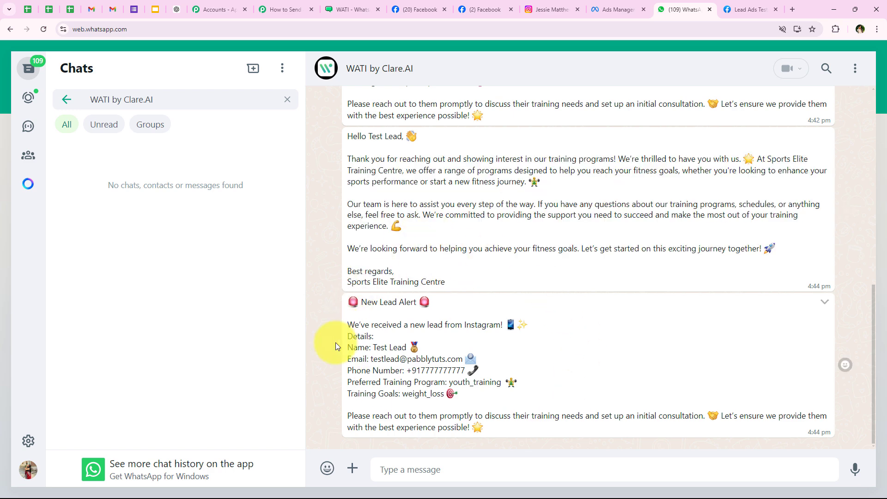
pyautogui.moveTo(361, 301); pyautogui.dragTo(406, 301)
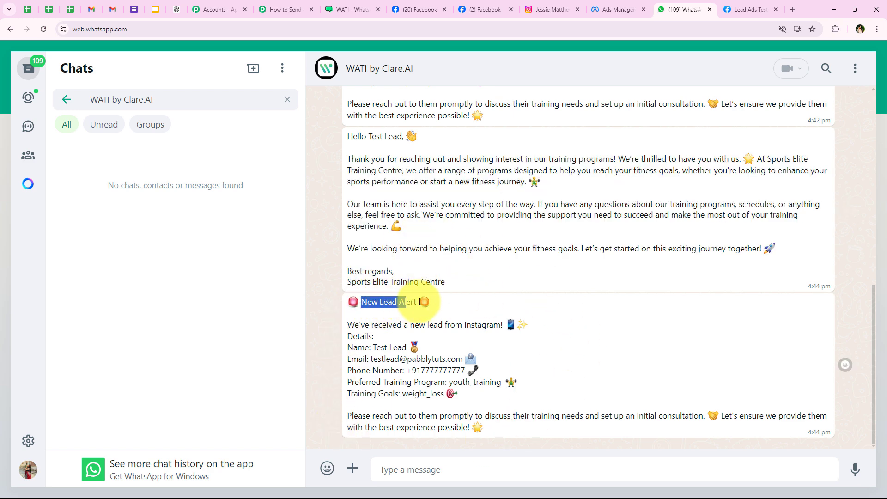
pyautogui.click(373, 341)
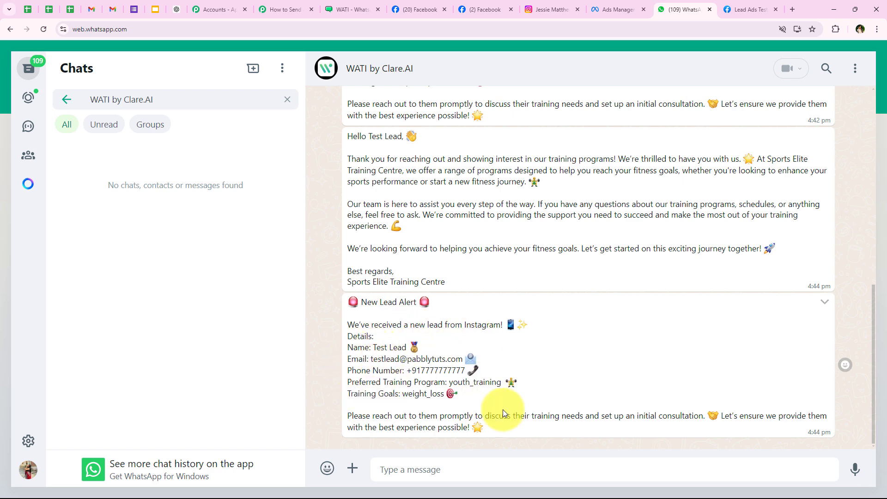
pyautogui.scroll(1, 511, 341)
pyautogui.scroll(-1, 508, 343)
pyautogui.click(286, 9)
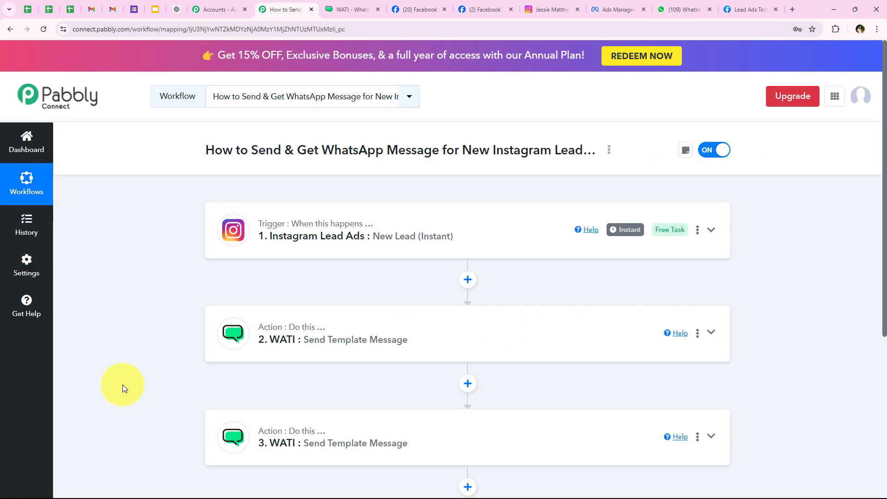
pyautogui.scroll(-1, 104, 294)
pyautogui.scroll(1, 104, 293)
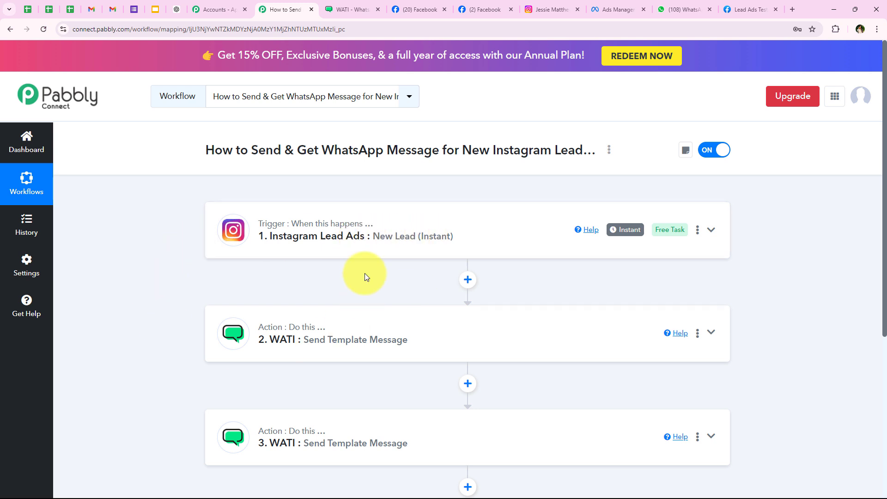
pyautogui.scroll(-2, 180, 283)
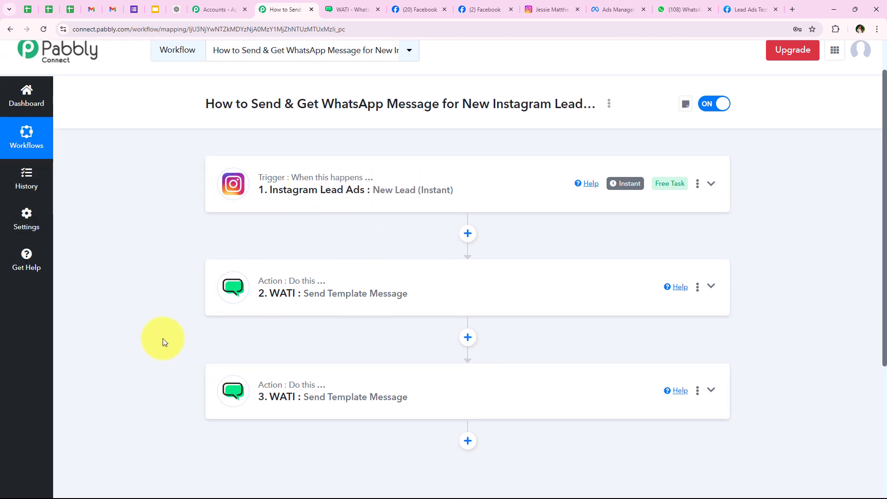
pyautogui.scroll(2, 163, 337)
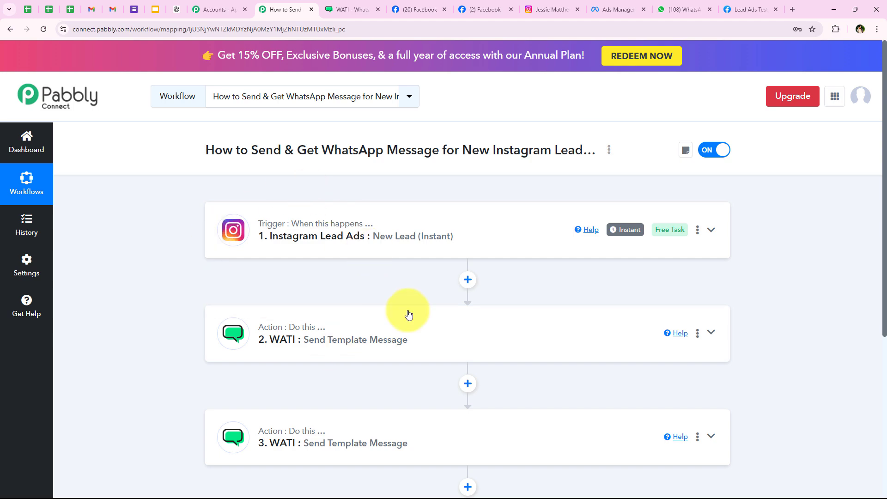
pyautogui.click(660, 4)
pyautogui.scroll(5, 448, 341)
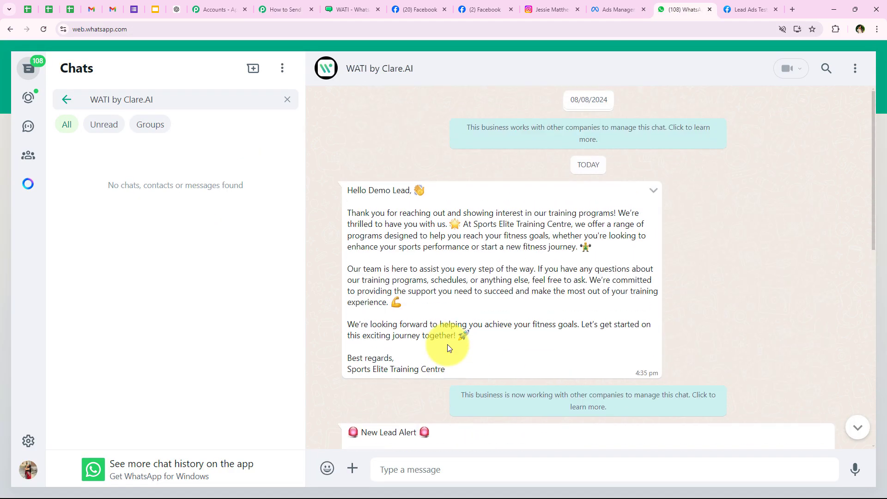
pyautogui.scroll(-5, 447, 344)
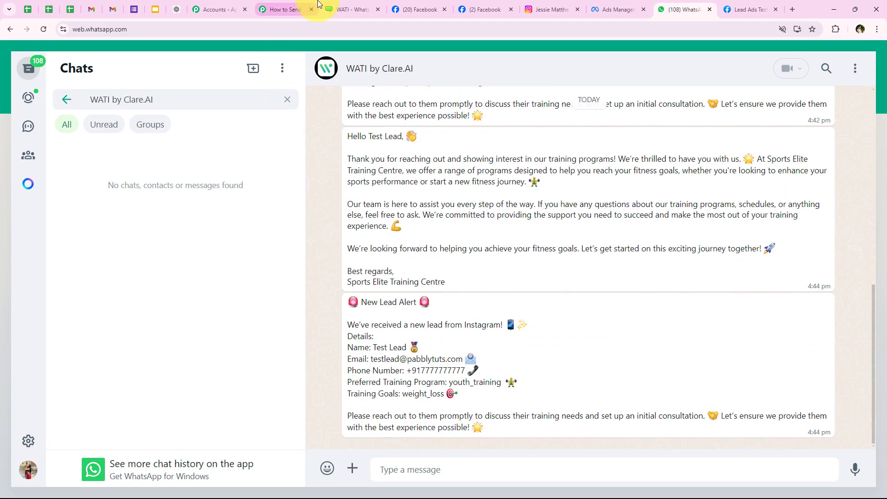
pyautogui.click(281, 10)
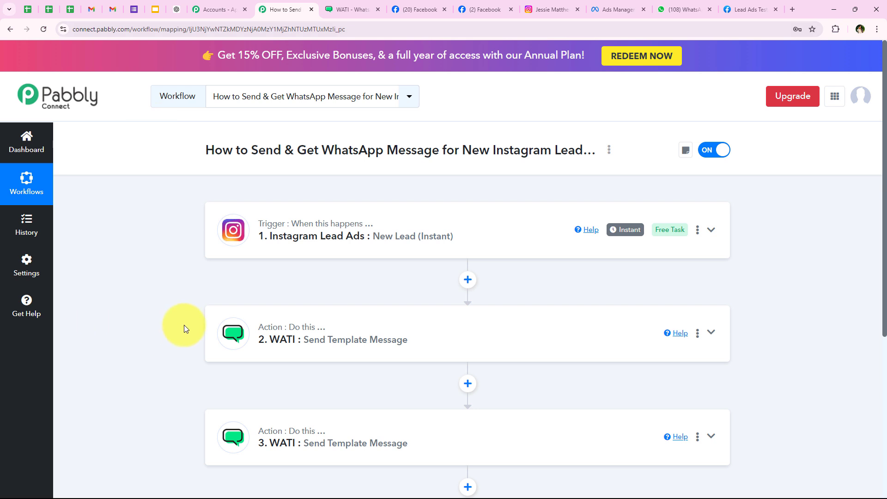